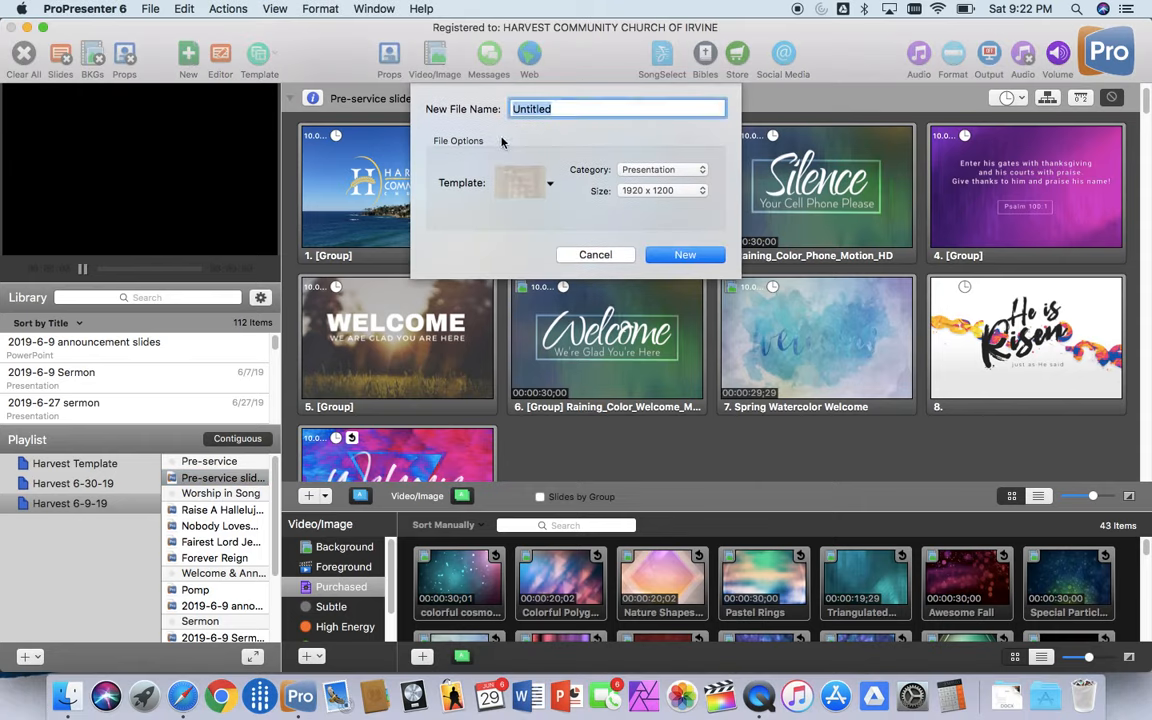
Step: Create a new presentation named "Sermon Test" using Template 1 from the Blank template group
text(Sermon Test)
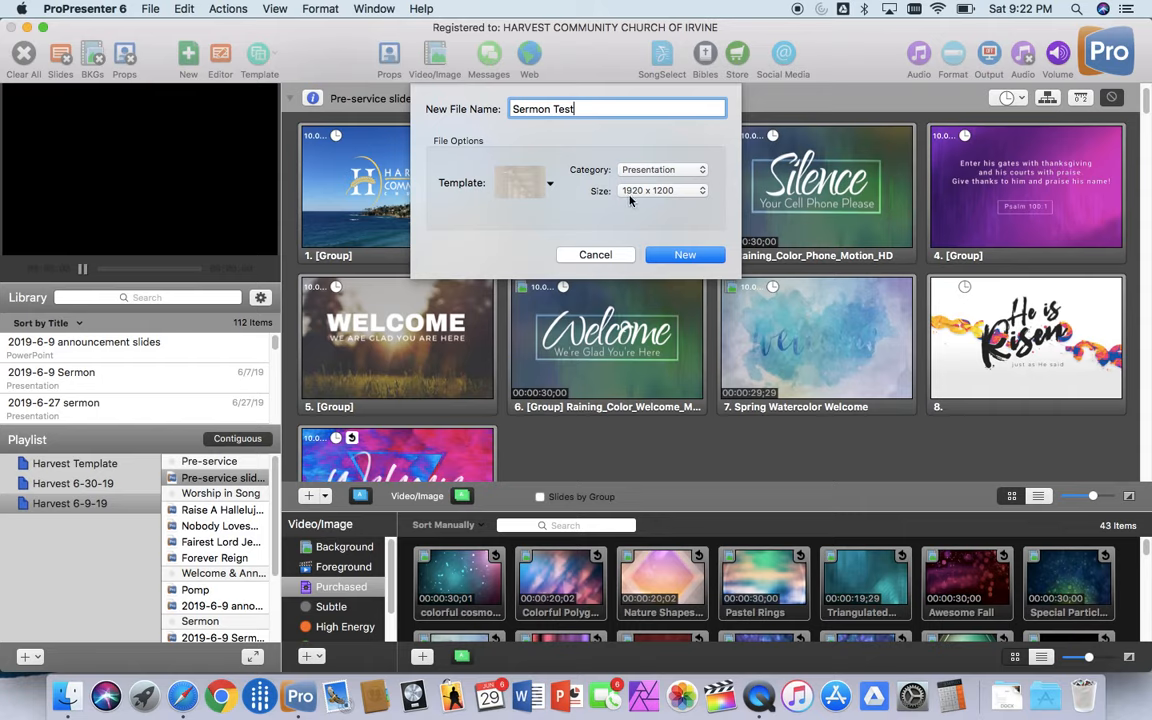
click(550, 184)
mouse_move(551, 189)
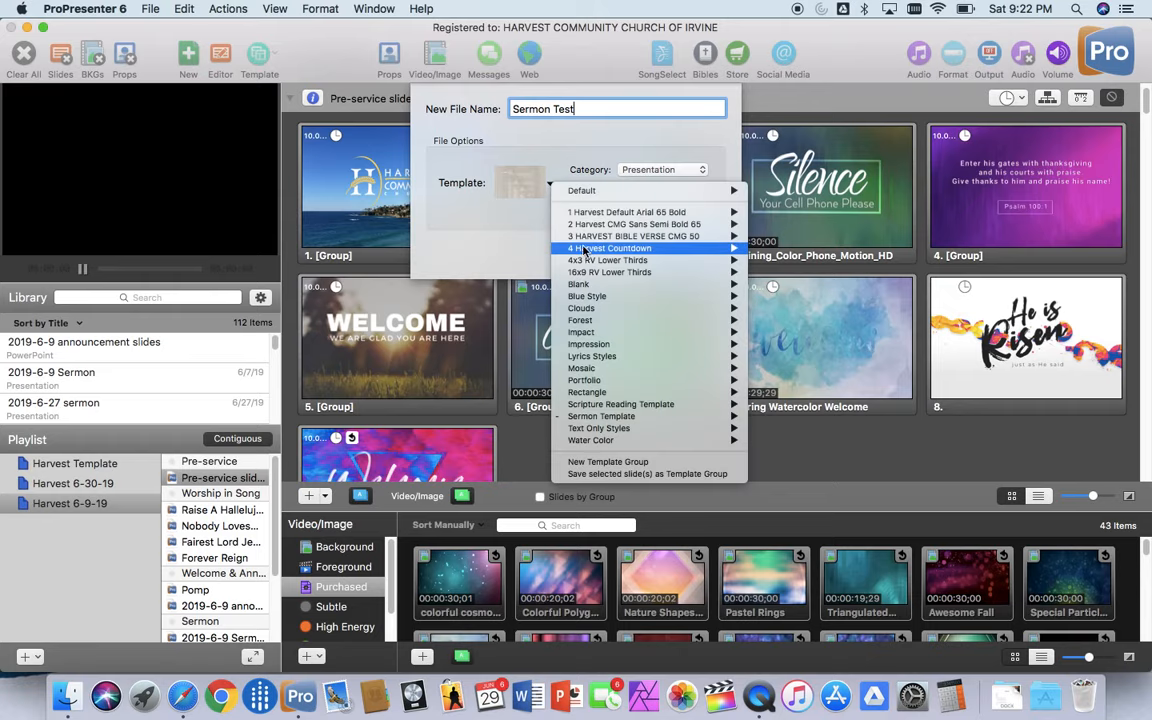
mouse_move(683, 287)
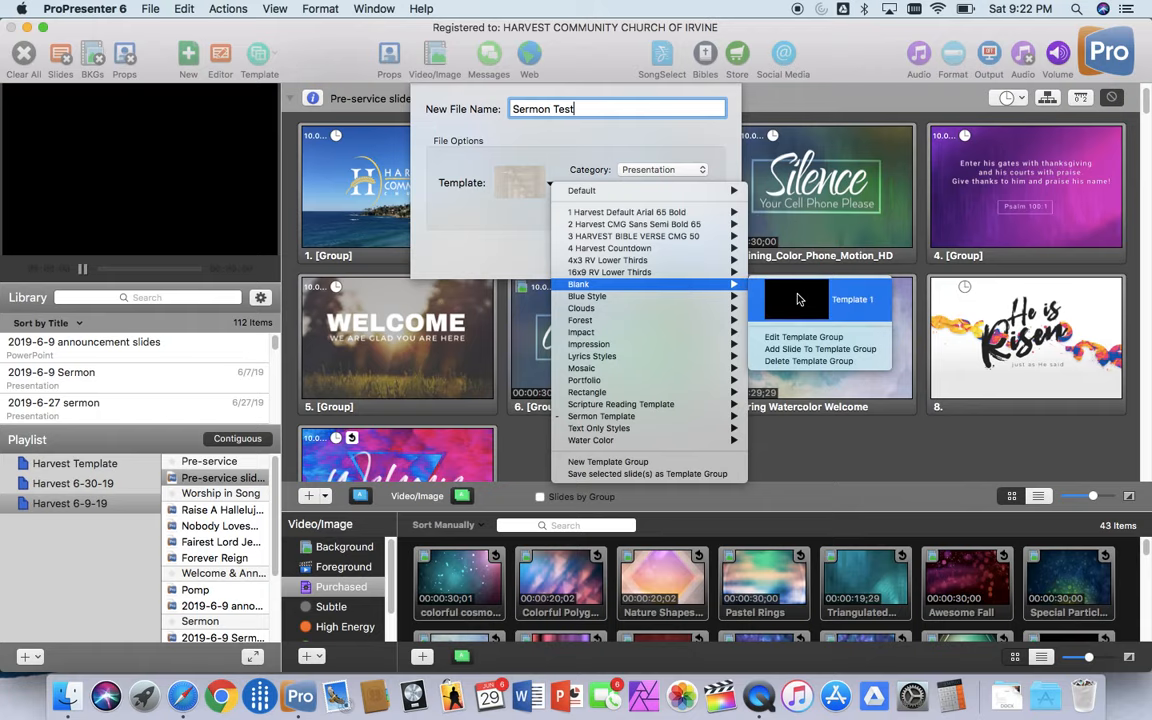
click(797, 299)
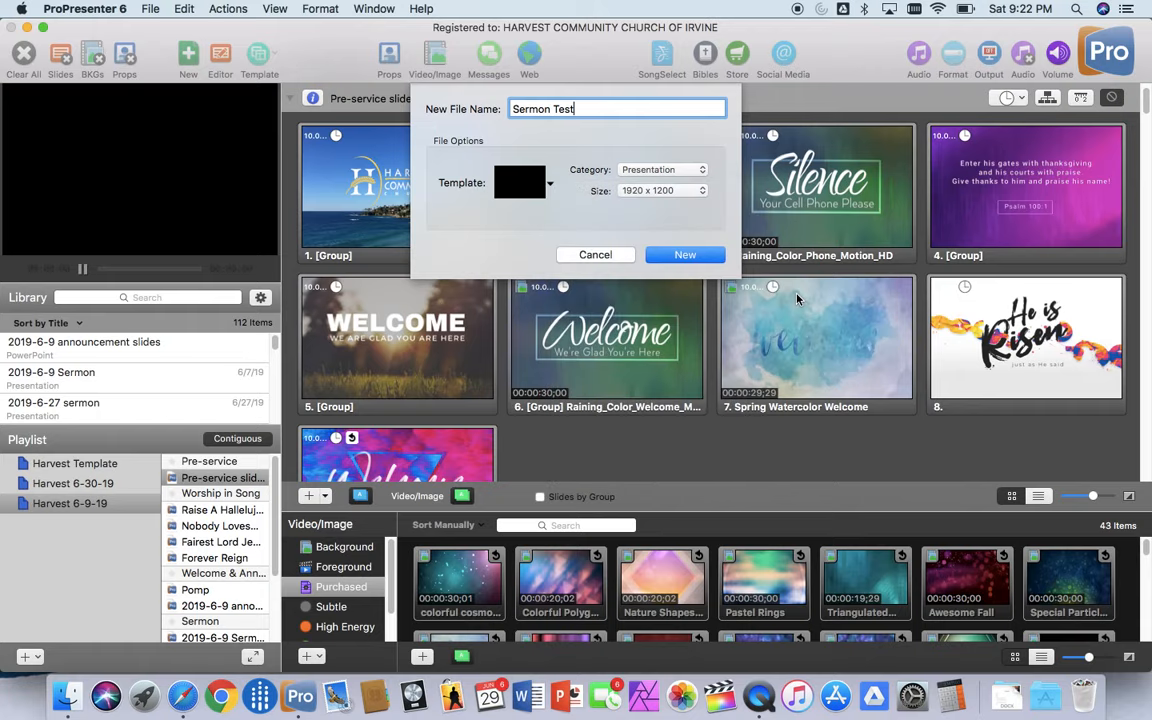
click(684, 255)
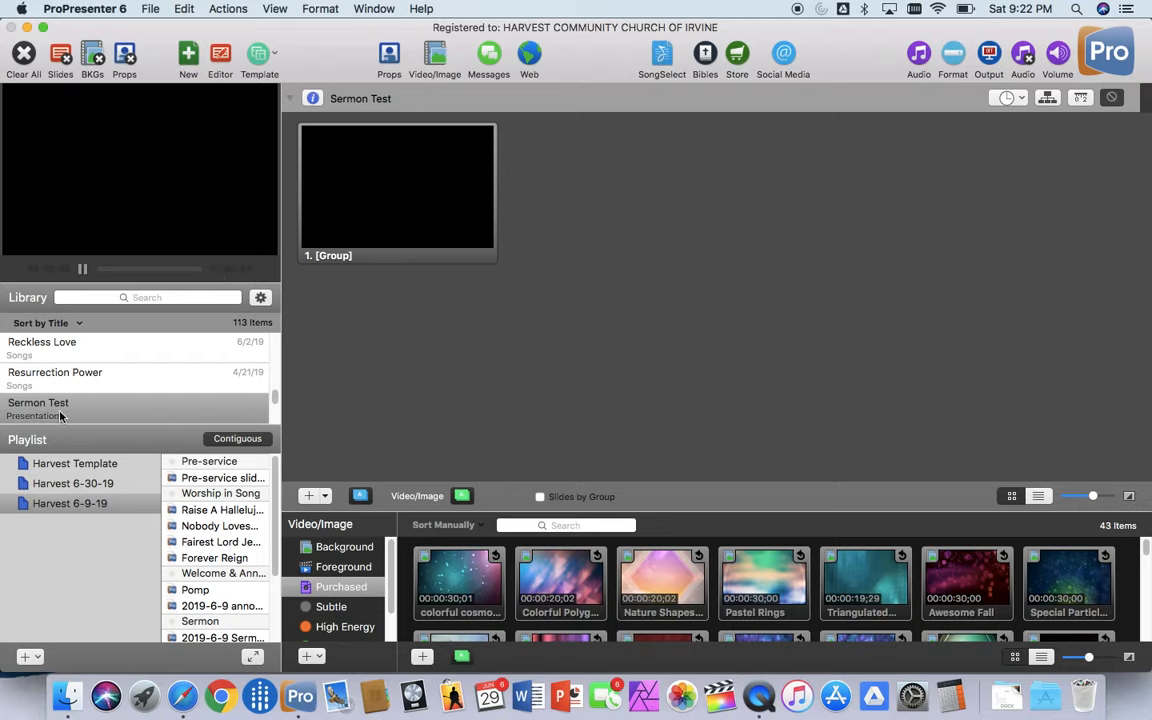
Step: Add a series of blank slides to Sermon Test, bringing it to at least twelve
click(421, 194)
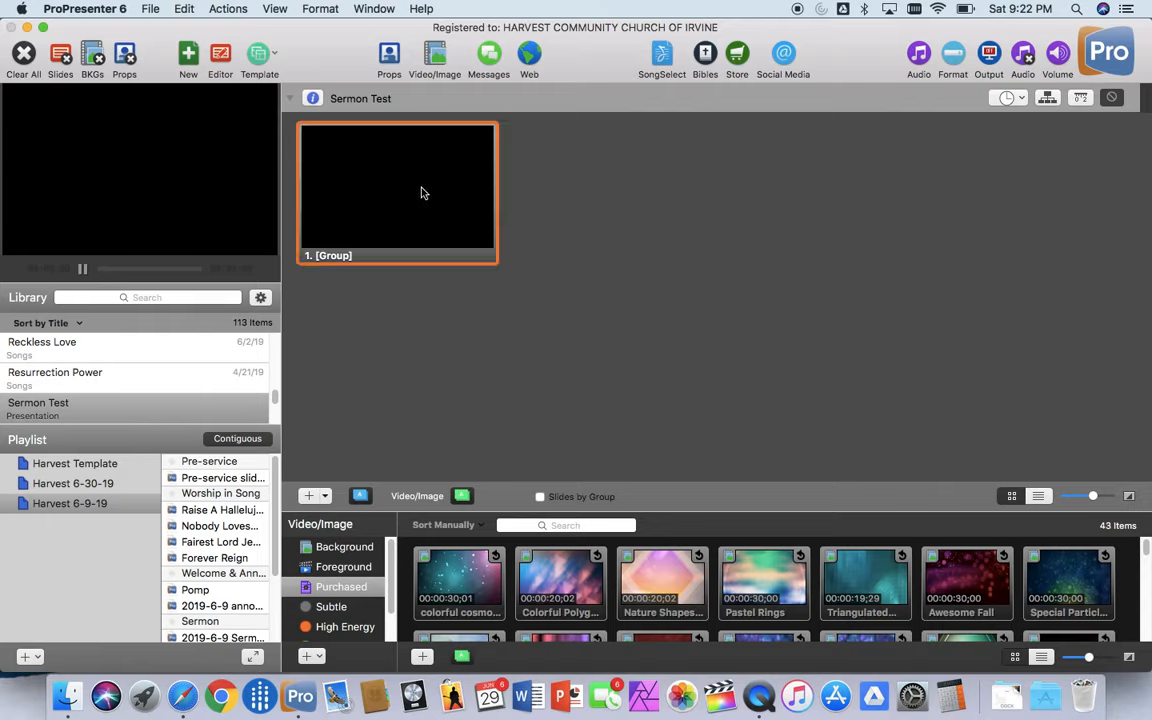
click(309, 496)
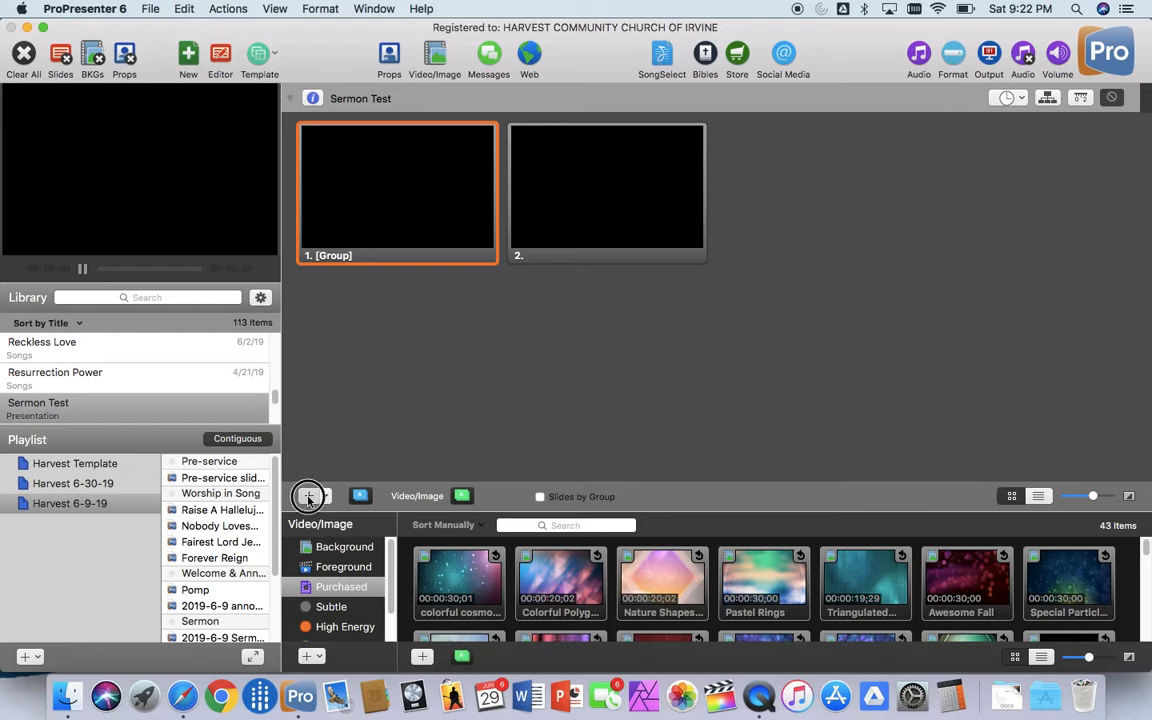
triple_click(309, 496)
double_click(309, 496)
triple_click(309, 496)
double_click(309, 496)
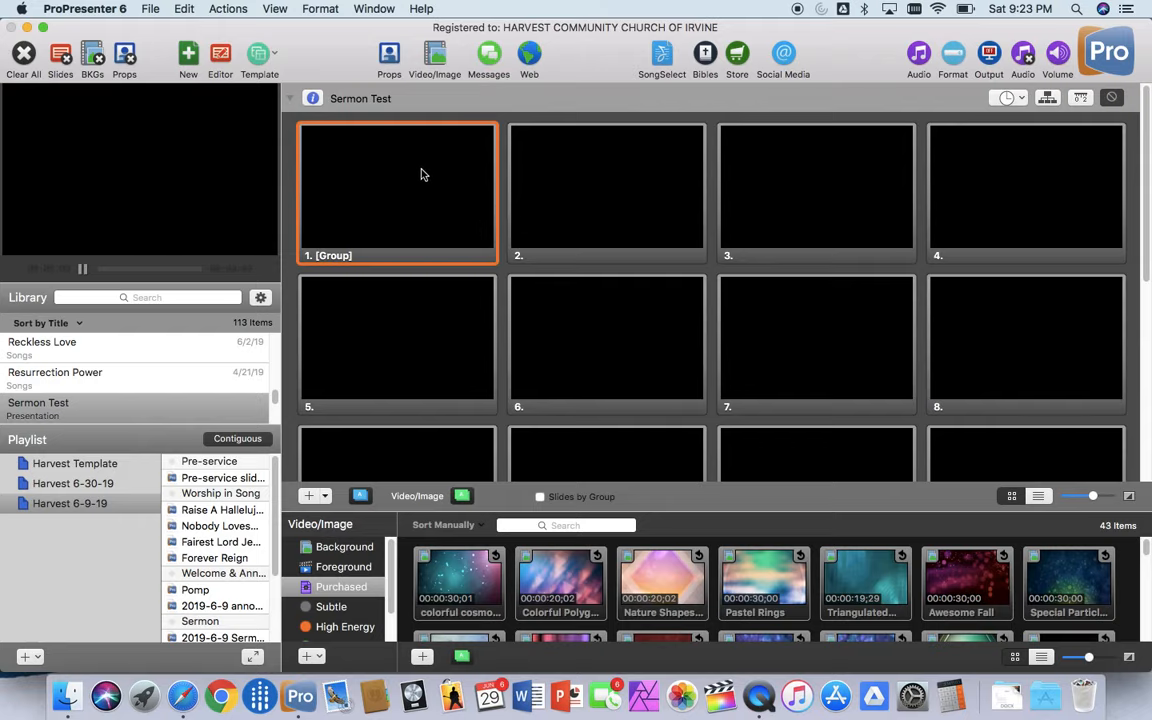
Step: Open the first slide for editing and start adding an image, showing the media files as thumbnails
click(222, 56)
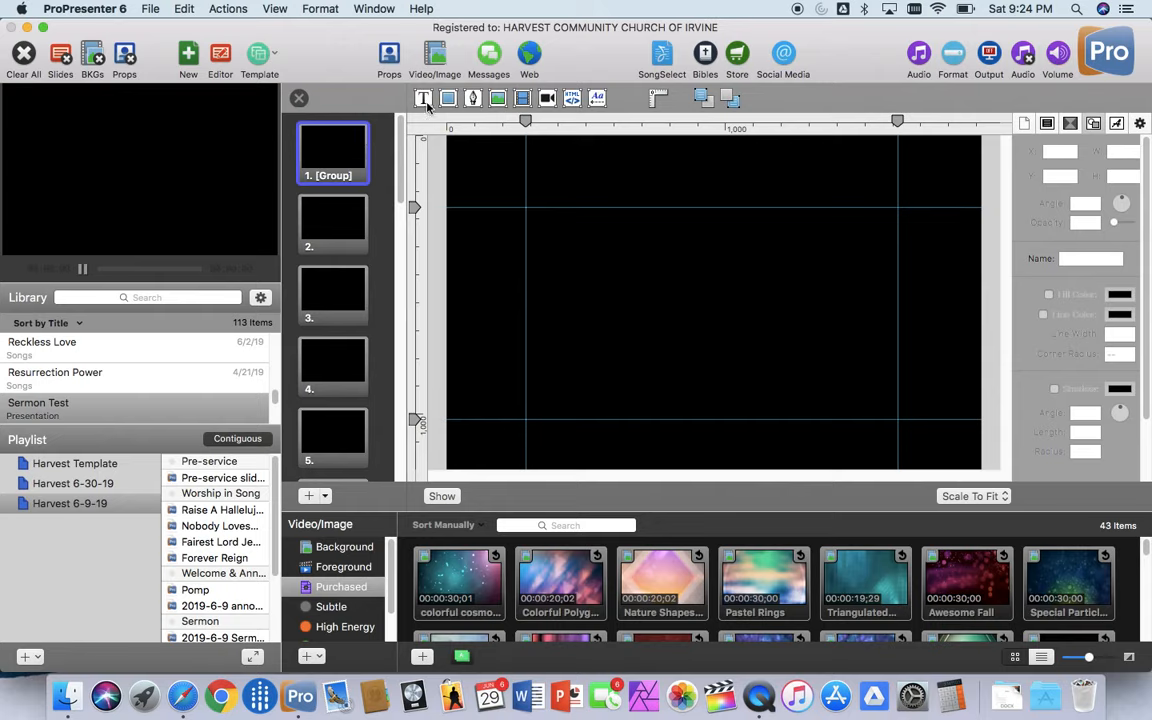
click(498, 99)
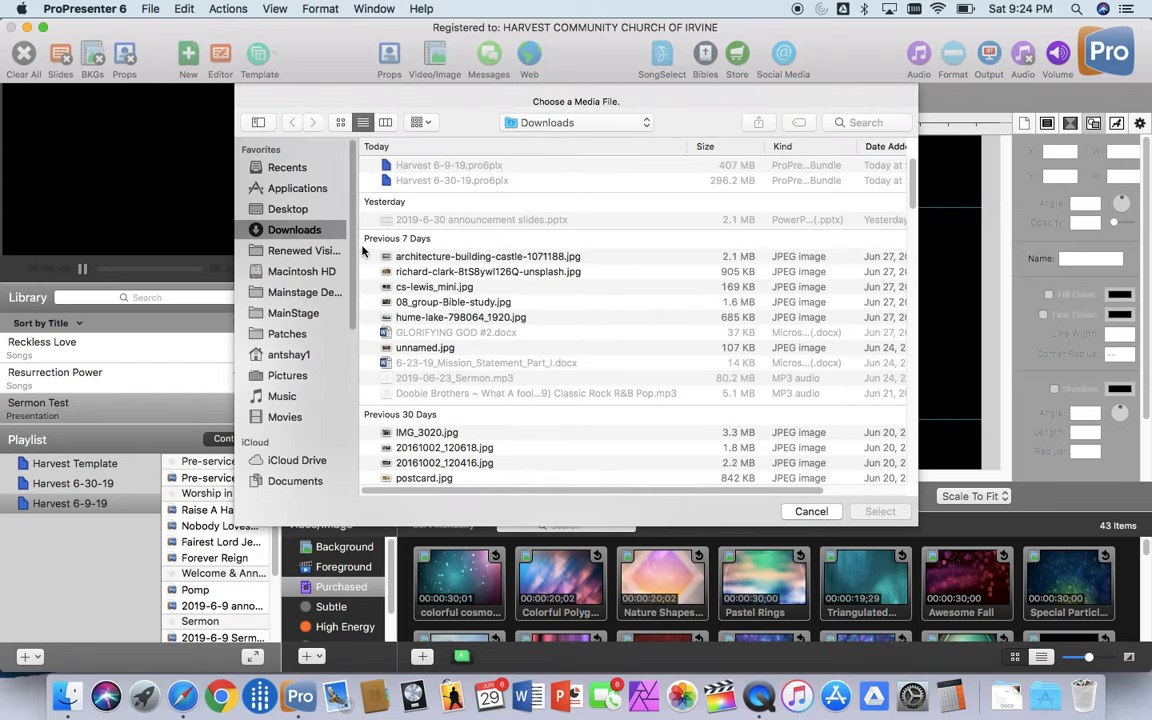
click(341, 124)
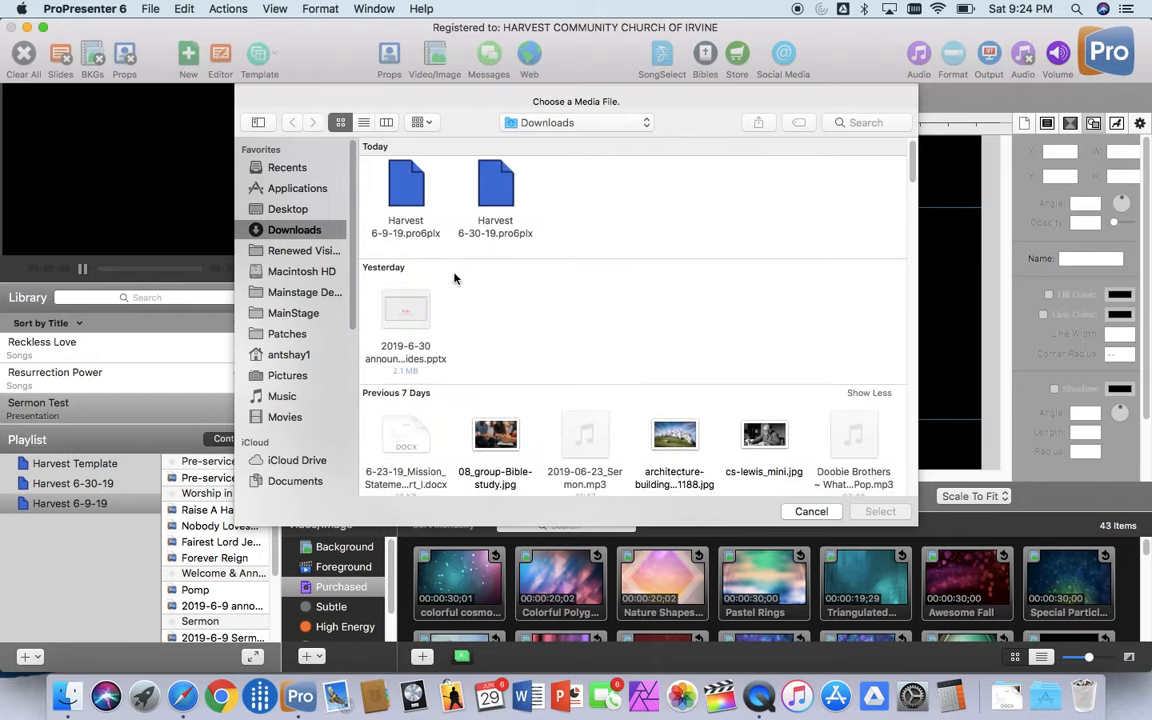
Step: Look through the Downloads folder for a picture suitable for the sermon slide
scroll(455, 278, down, 2)
scroll(530, 340, down, 4)
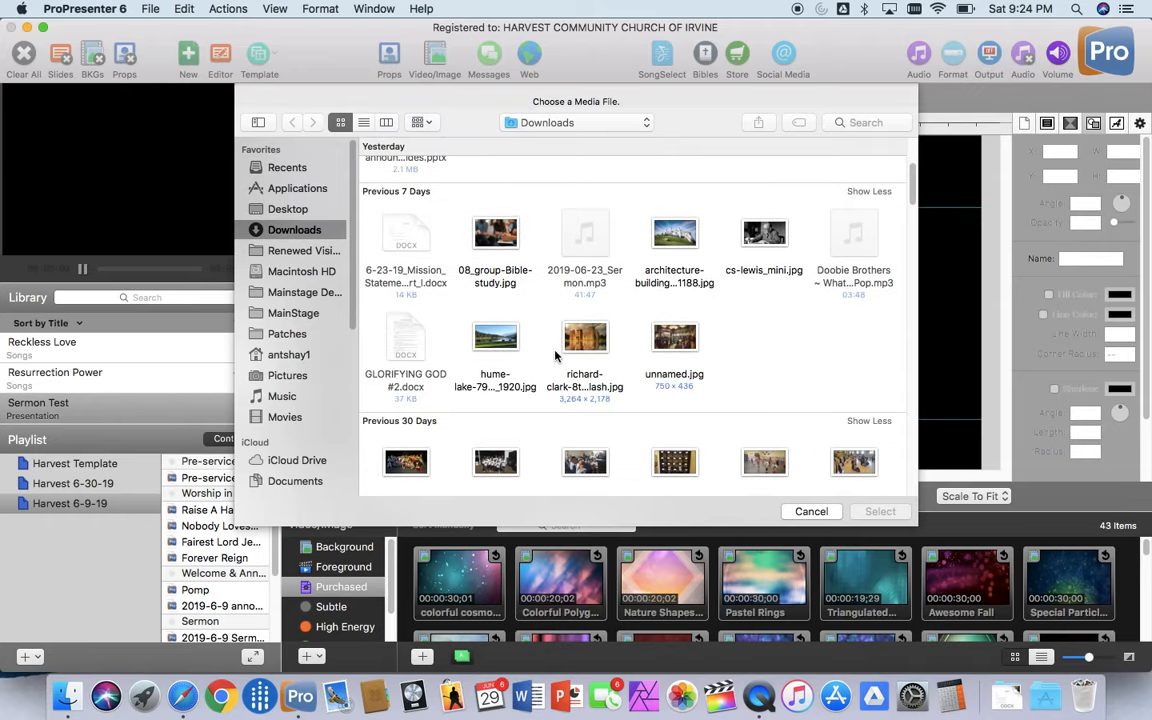
scroll(547, 355, down, 8)
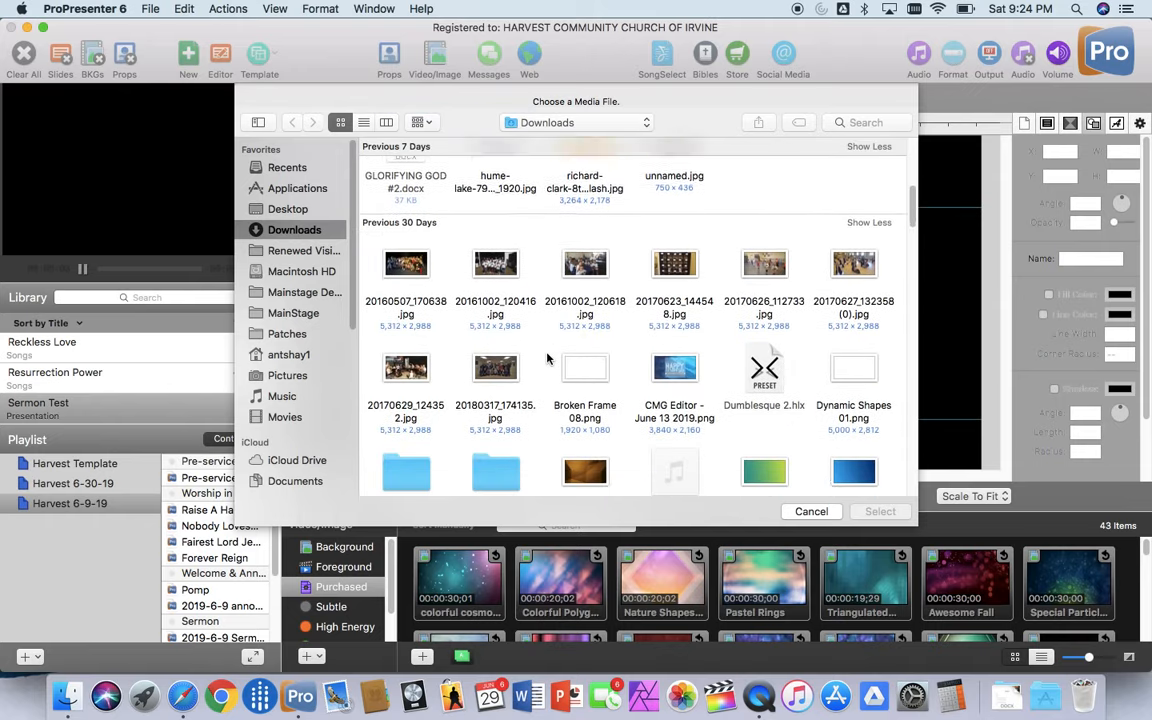
scroll(547, 357, down, 3)
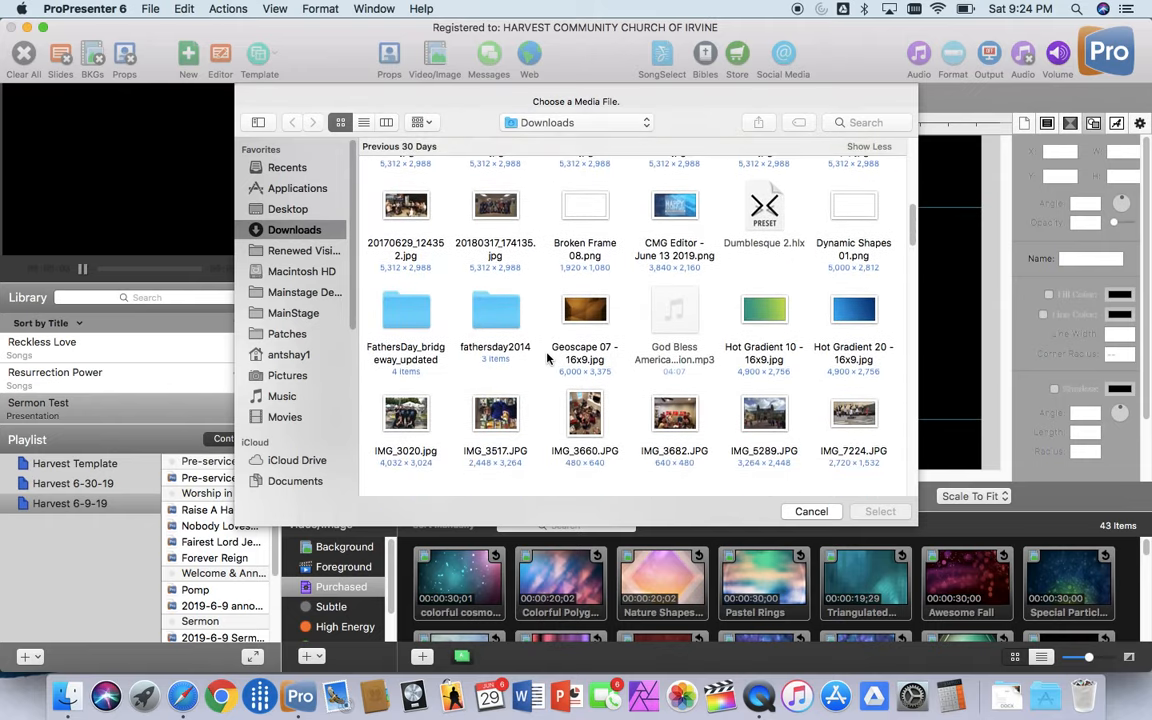
scroll(547, 357, down, 10)
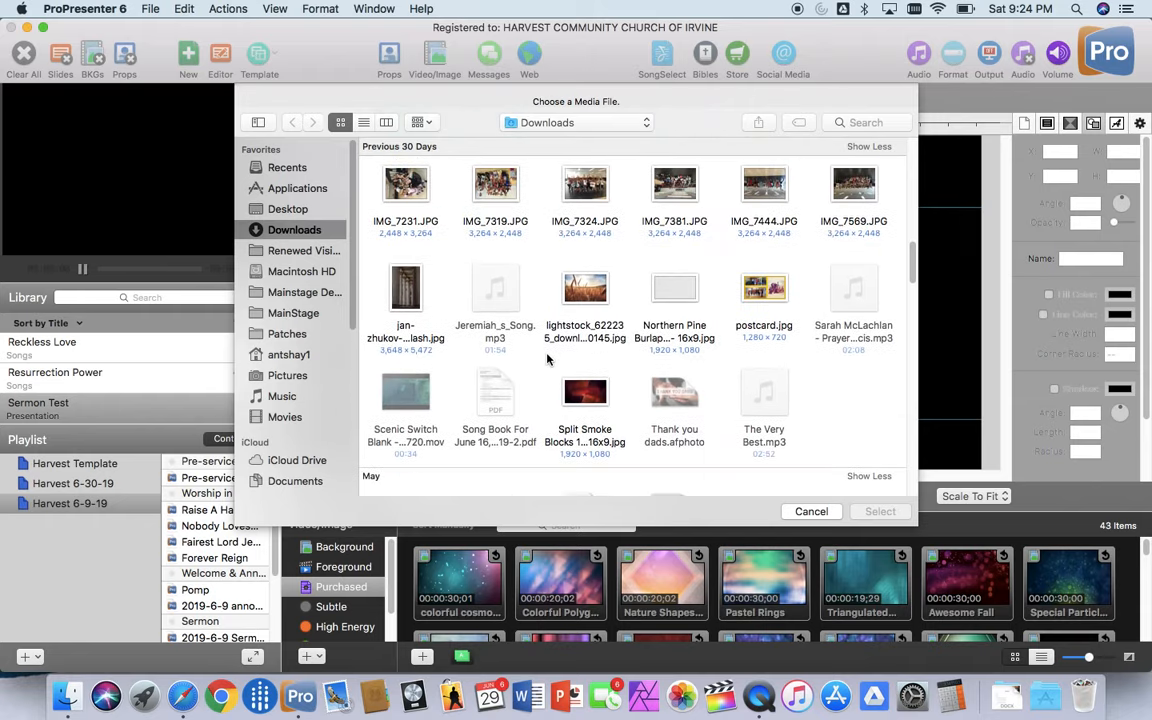
scroll(547, 358, down, 6)
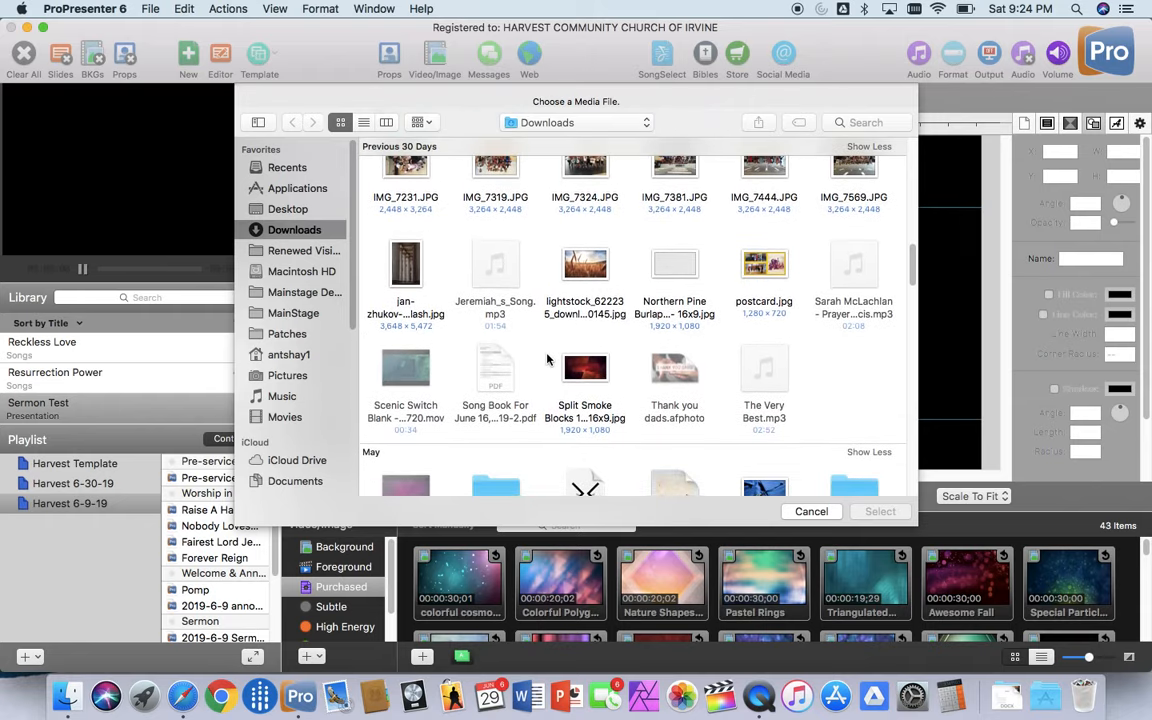
scroll(547, 358, down, 8)
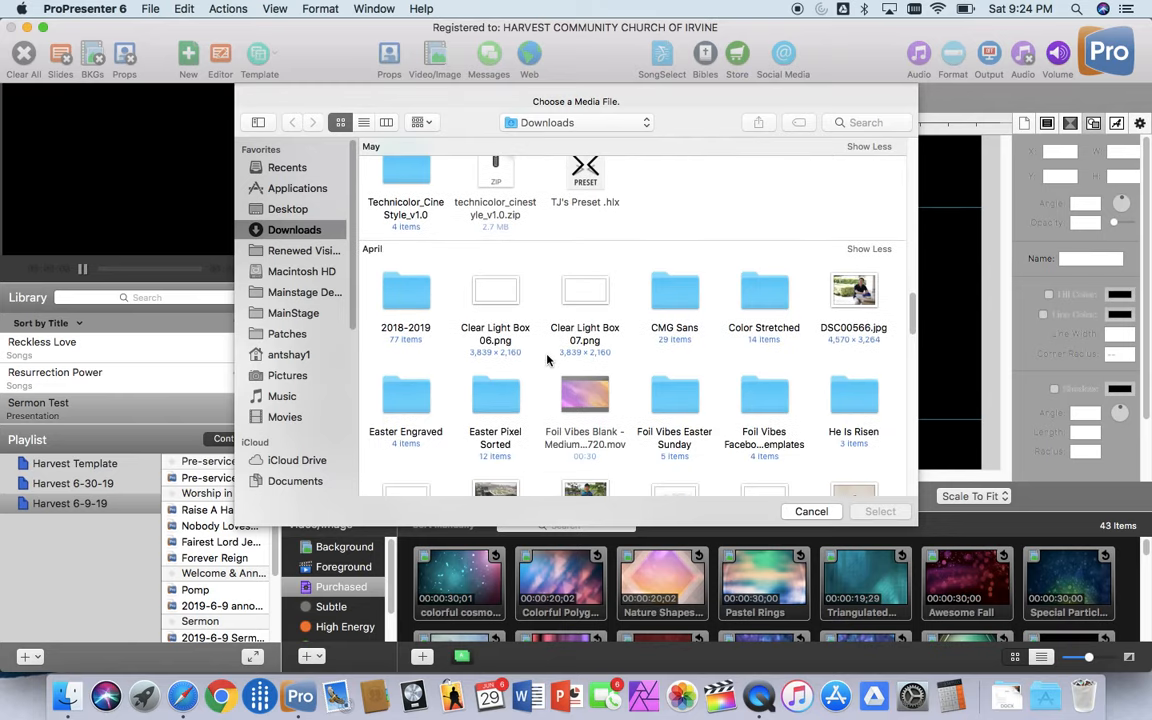
scroll(547, 359, down, 8)
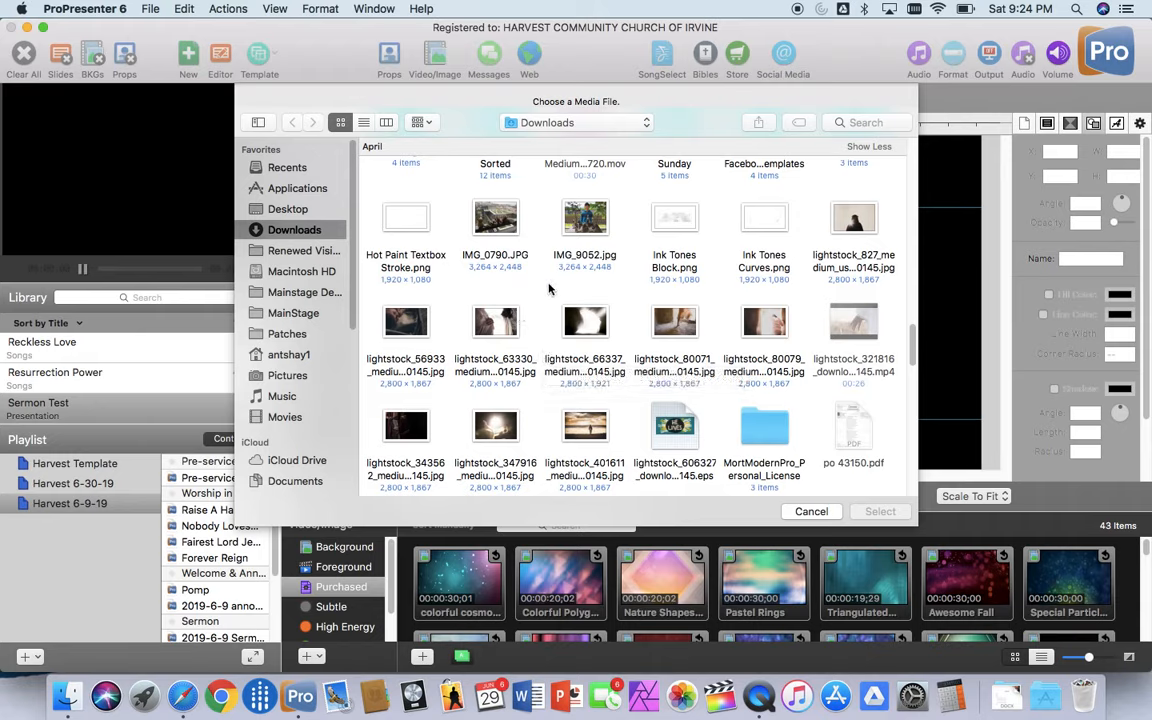
scroll(550, 290, down, 8)
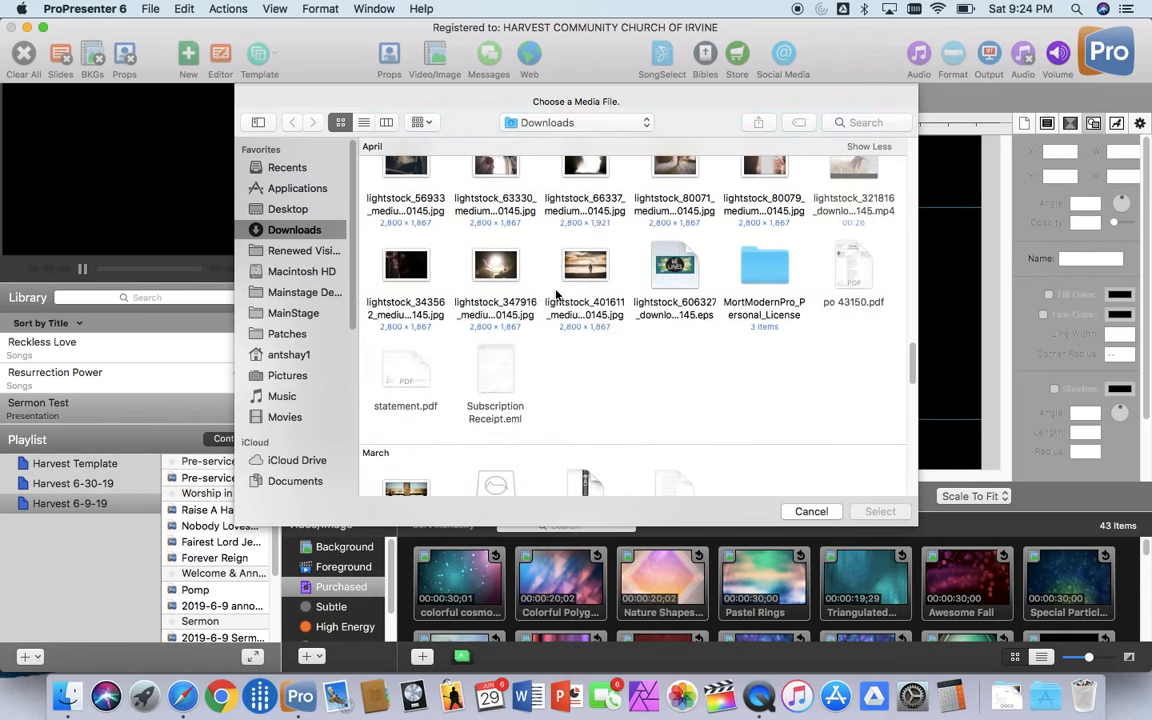
Step: Insert 013-elijah-fed-by-ravens.jpg from the Renewed Vision Media Images folder onto the first slide
click(305, 250)
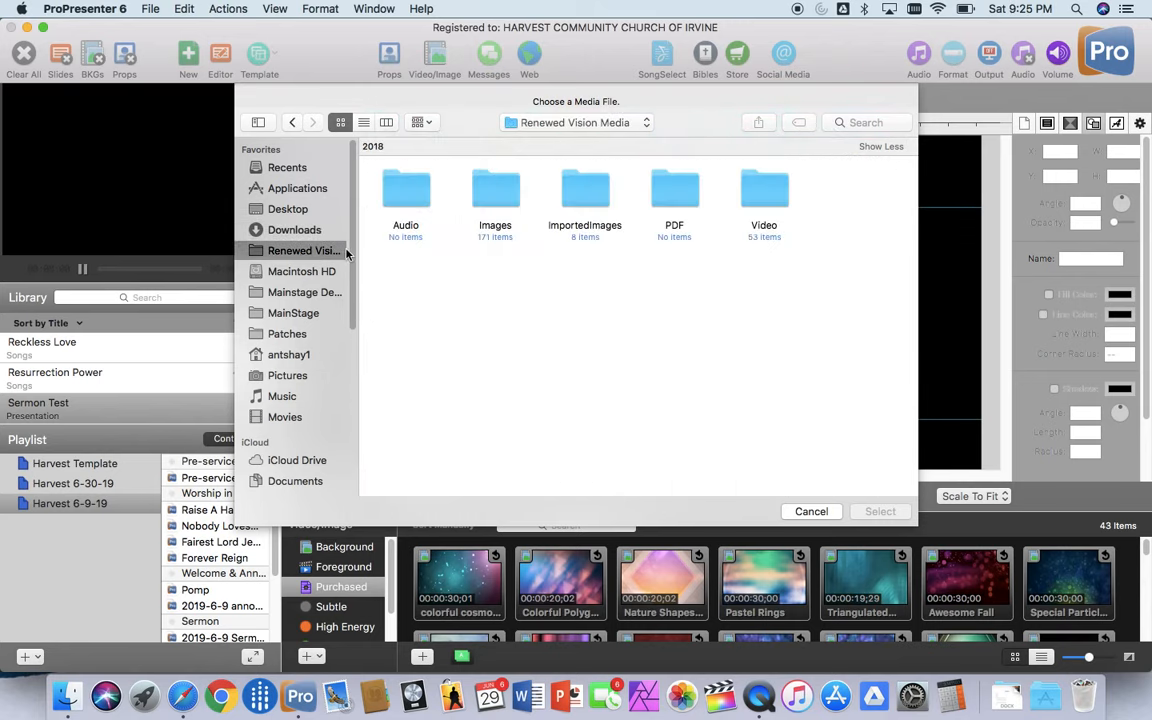
click(506, 193)
double_click(506, 193)
scroll(550, 270, down, 1)
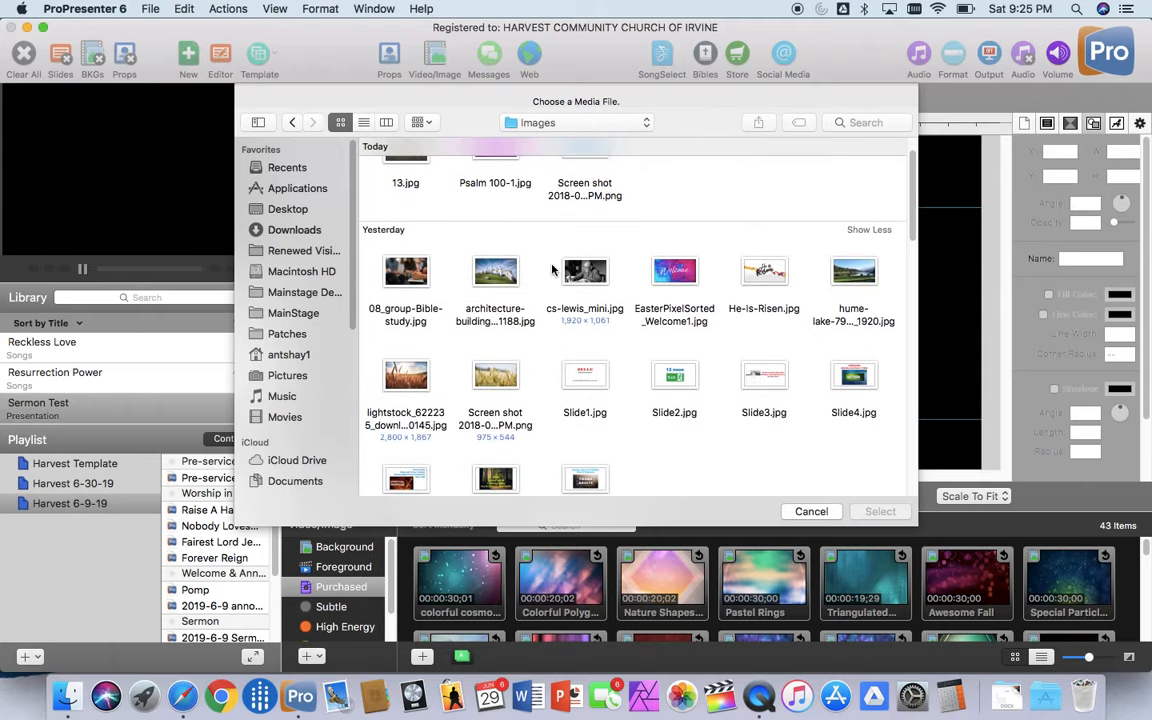
scroll(555, 285, down, 5)
scroll(557, 290, down, 5)
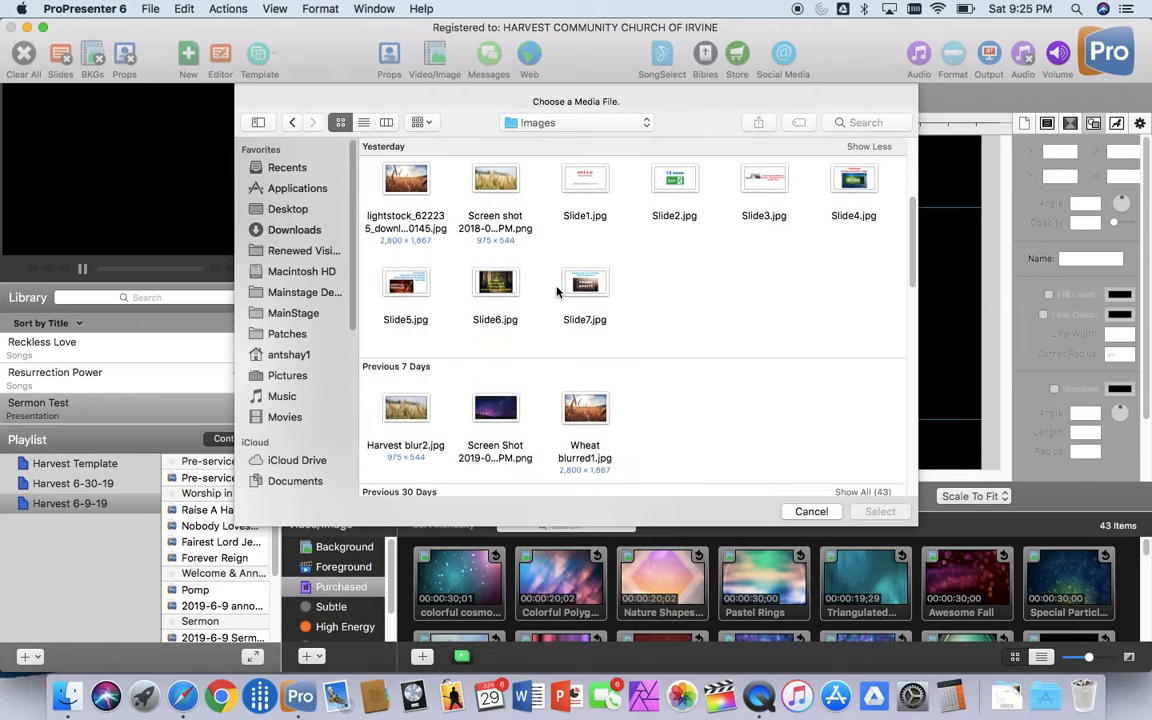
scroll(557, 291, down, 6)
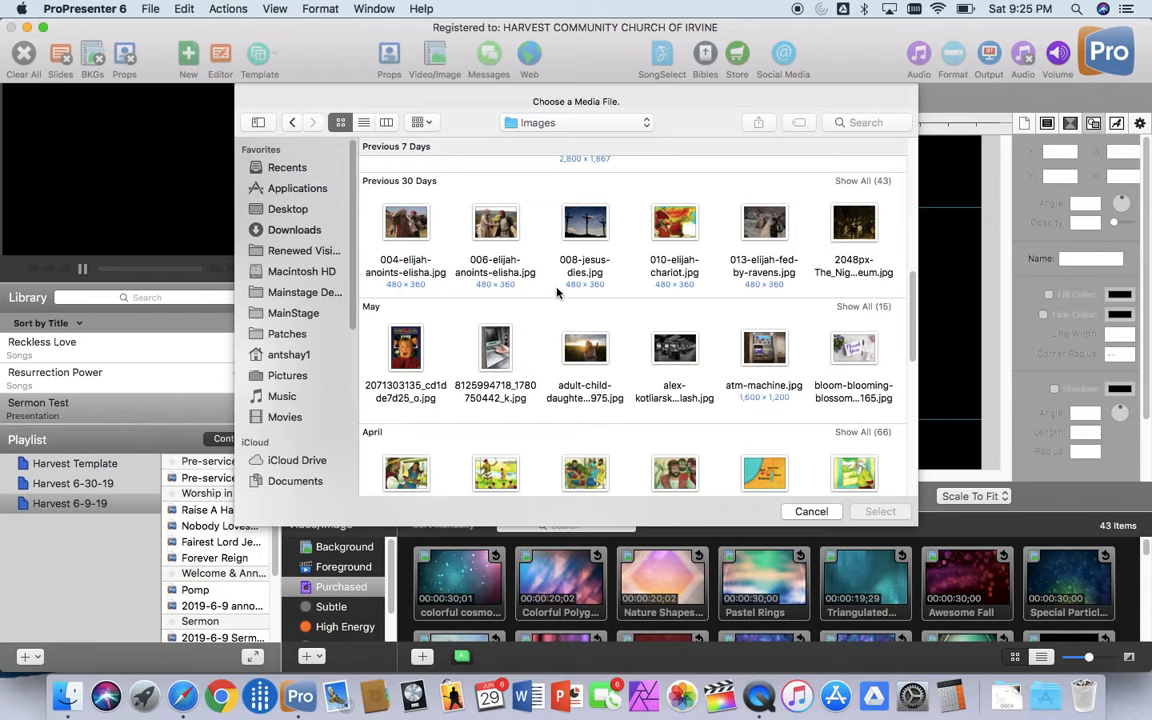
scroll(558, 295, down, 5)
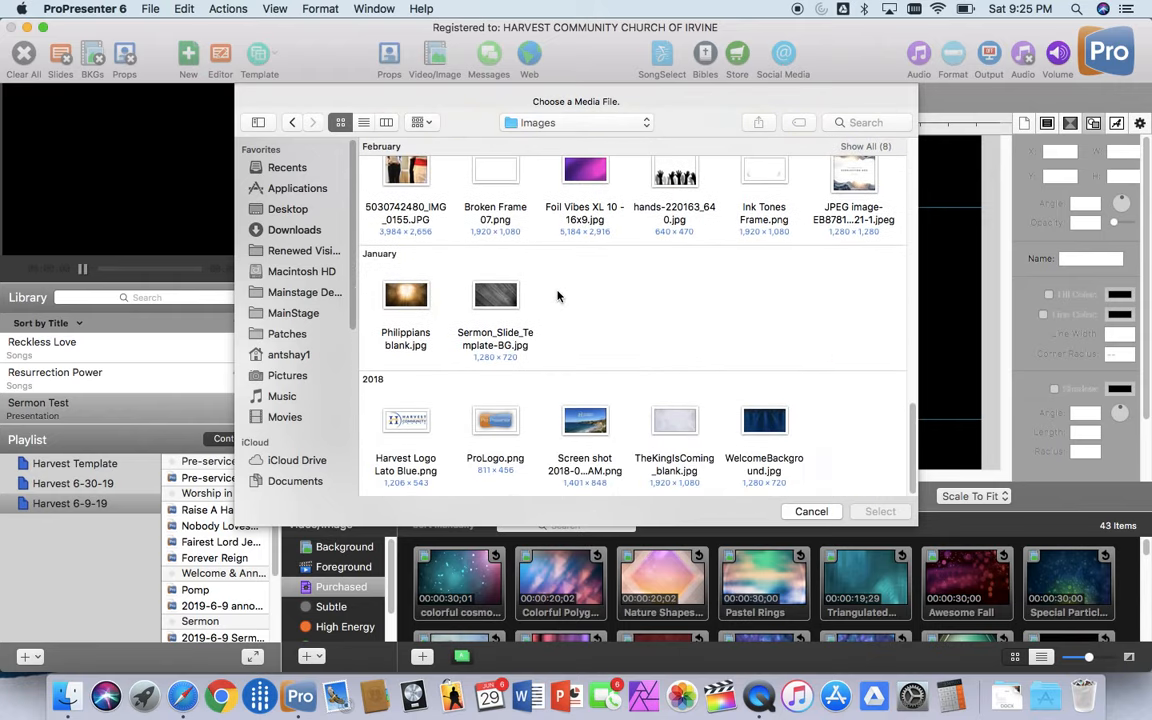
scroll(558, 295, up, 10)
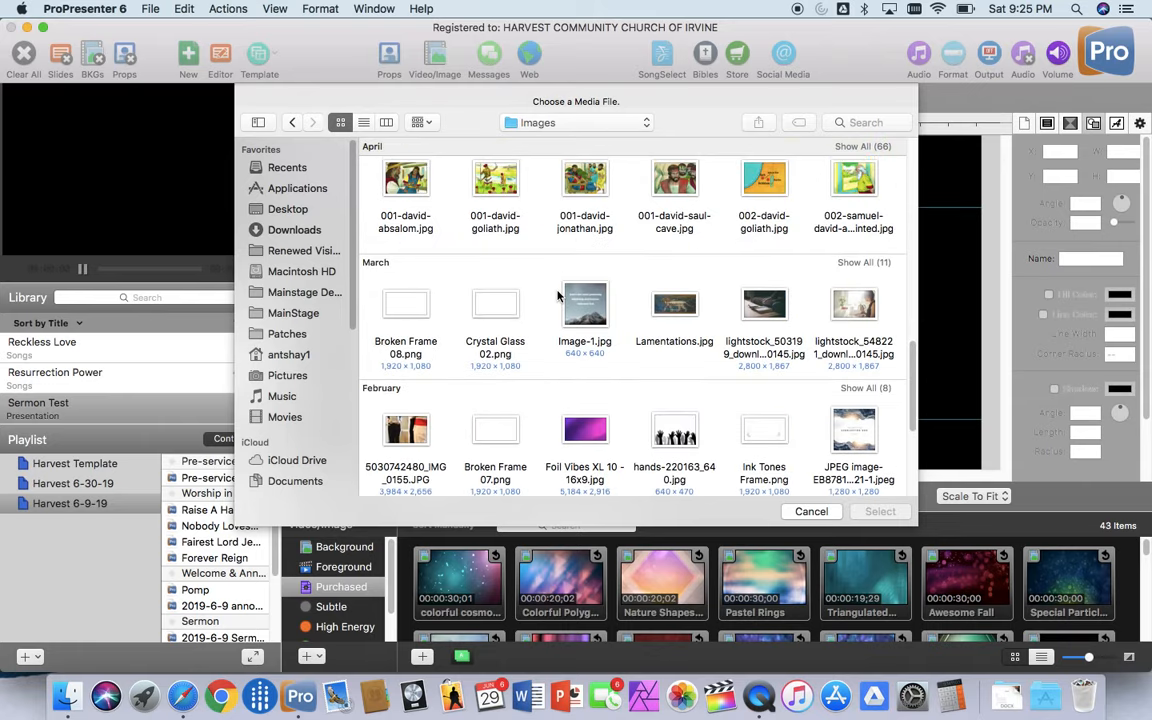
scroll(557, 291, up, 3)
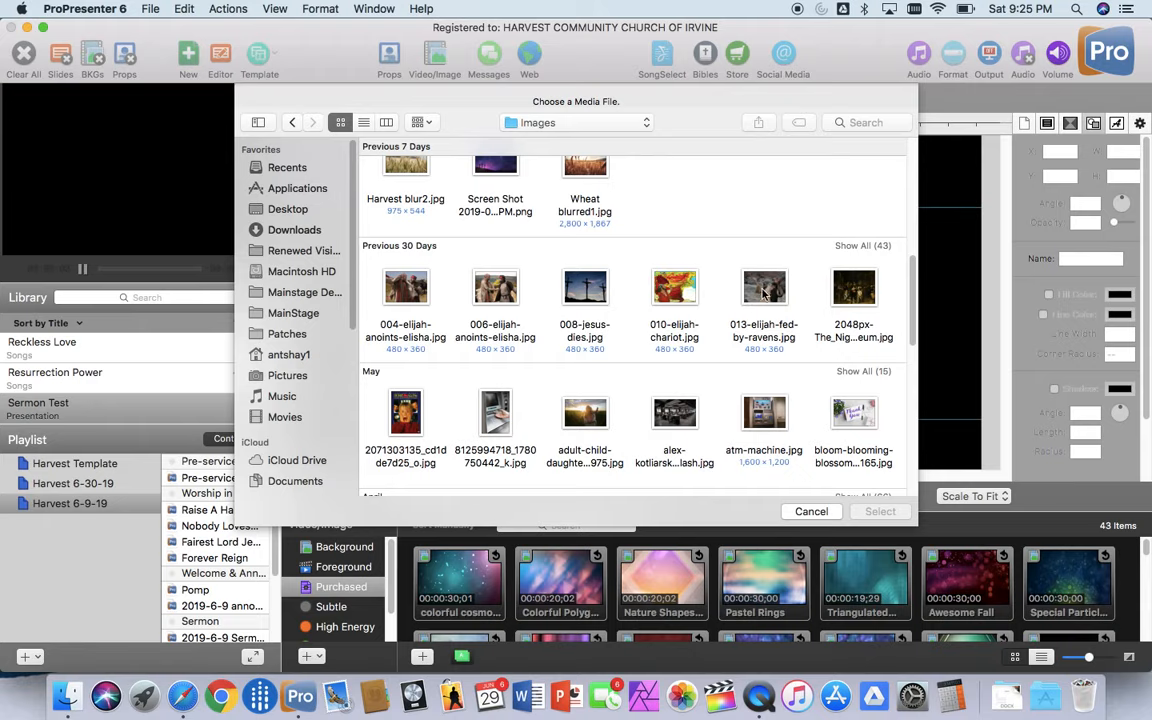
click(754, 296)
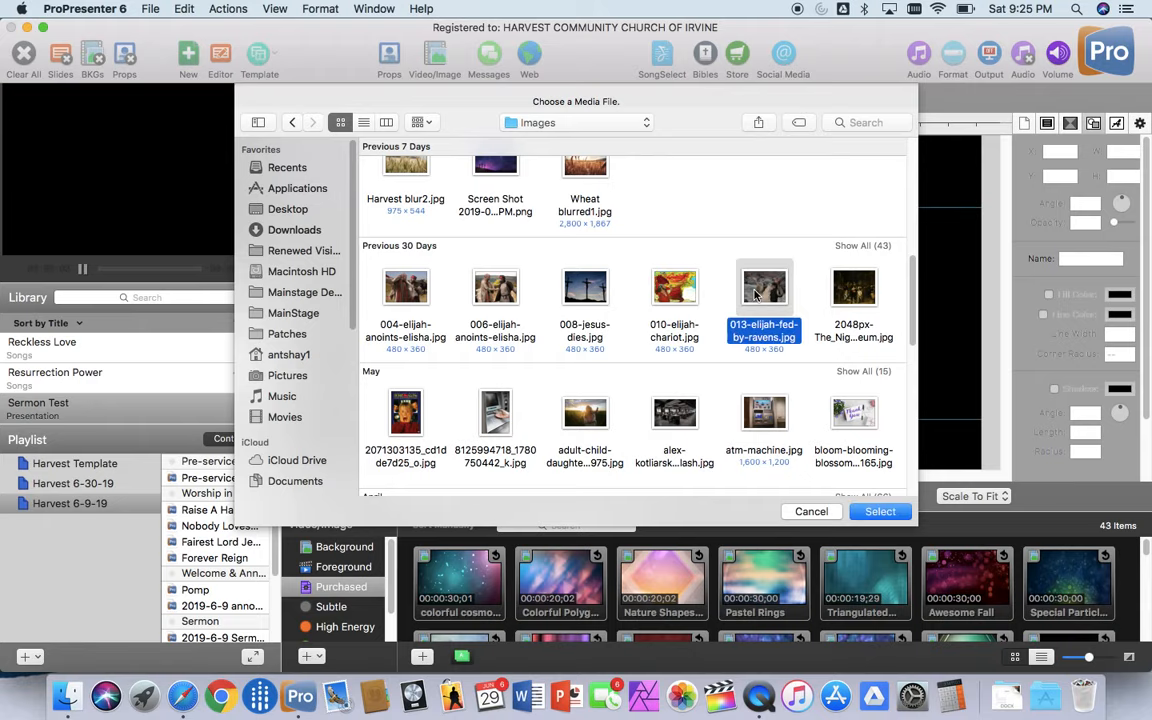
click(898, 512)
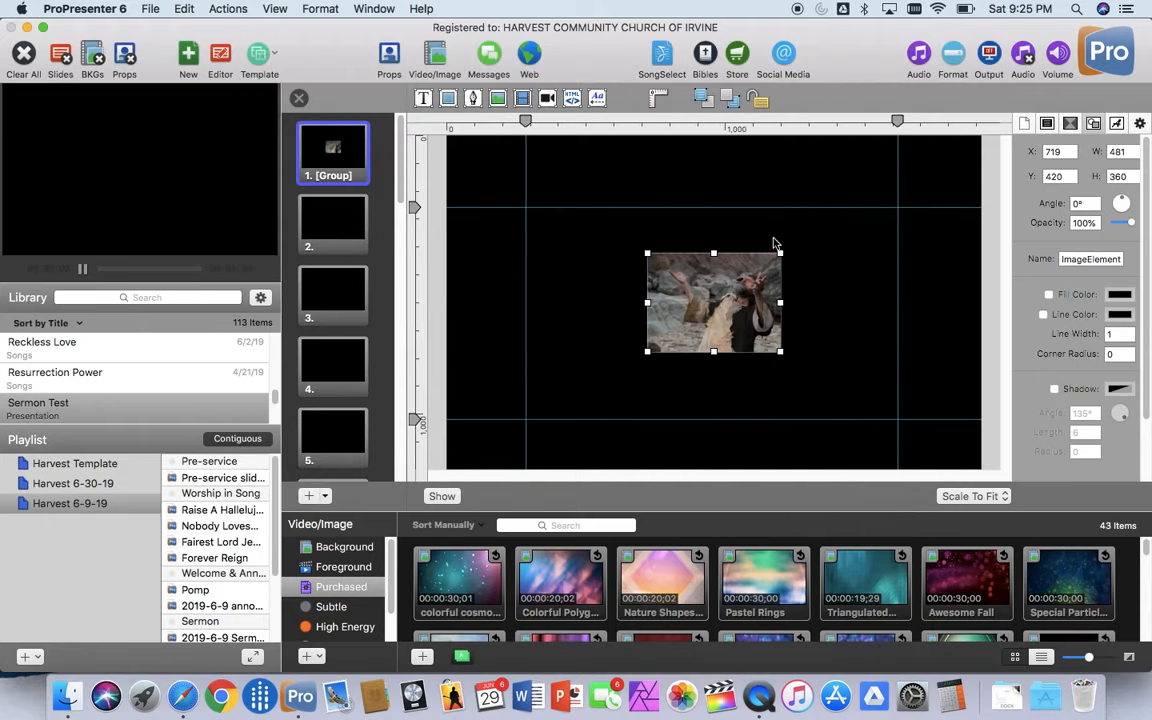
Step: Enlarge the Elijah picture to about 2,572 by 1,547 and reposition it so it covers the whole slide
drag(780, 251, 1014, 116)
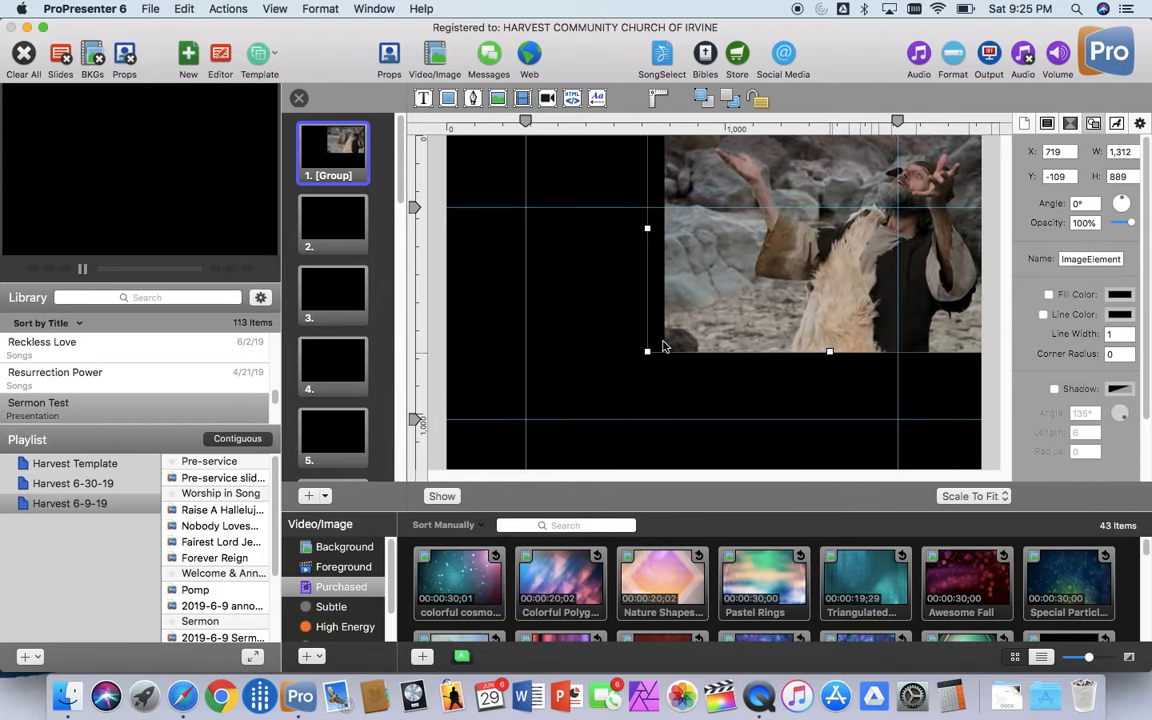
drag(648, 354, 425, 482)
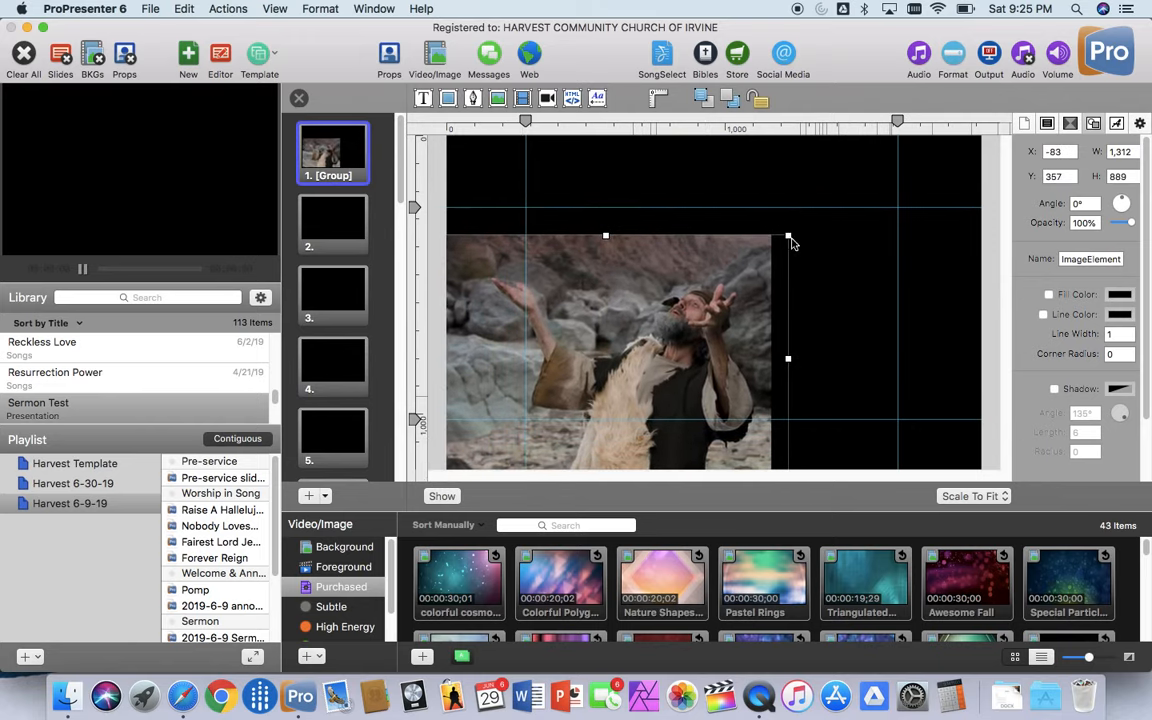
drag(789, 236, 1089, 91)
mouse_move(541, 371)
mouse_down()
mouse_move(566, 360)
mouse_move(550, 360)
mouse_up()
drag(835, 290, 728, 378)
drag(949, 175, 926, 201)
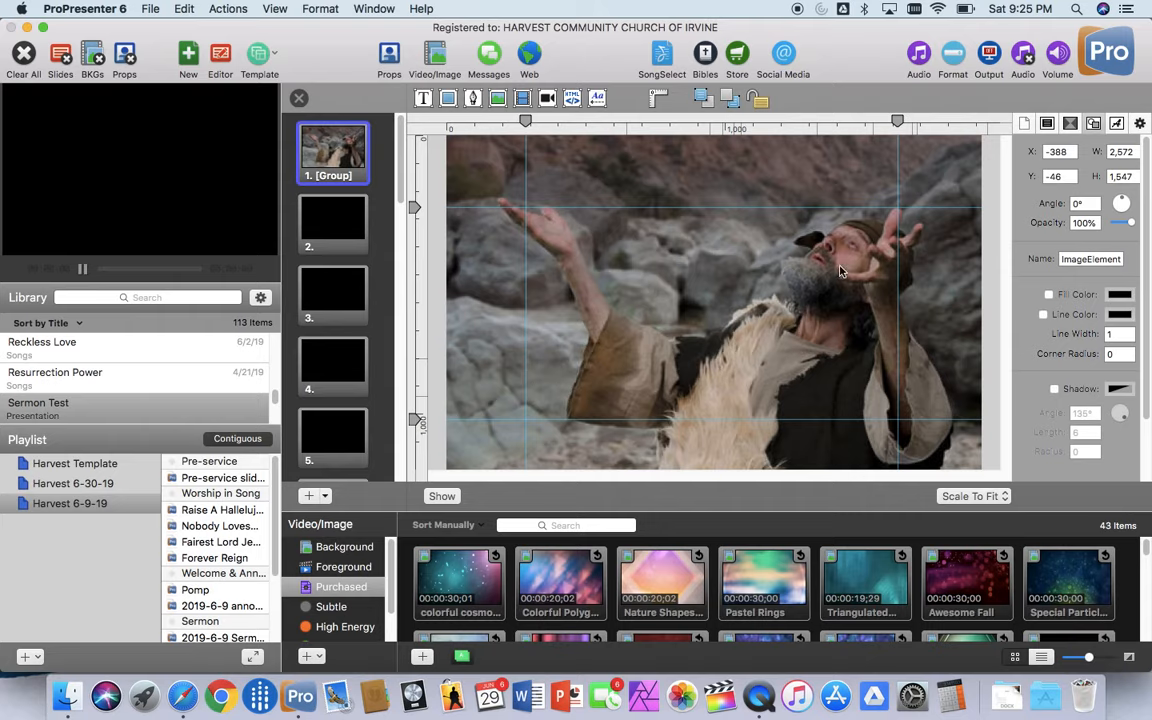
Step: Start adding another image to the first slide and look through the Renewed Vision Media Images folder for a background
click(502, 104)
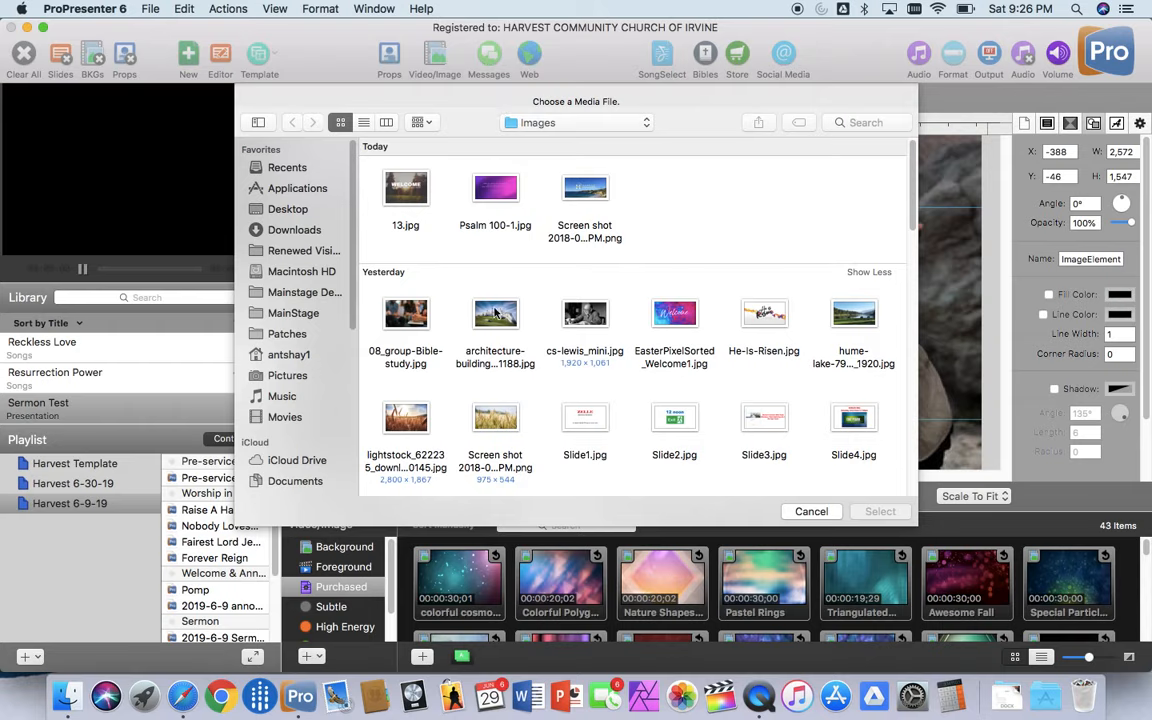
click(300, 250)
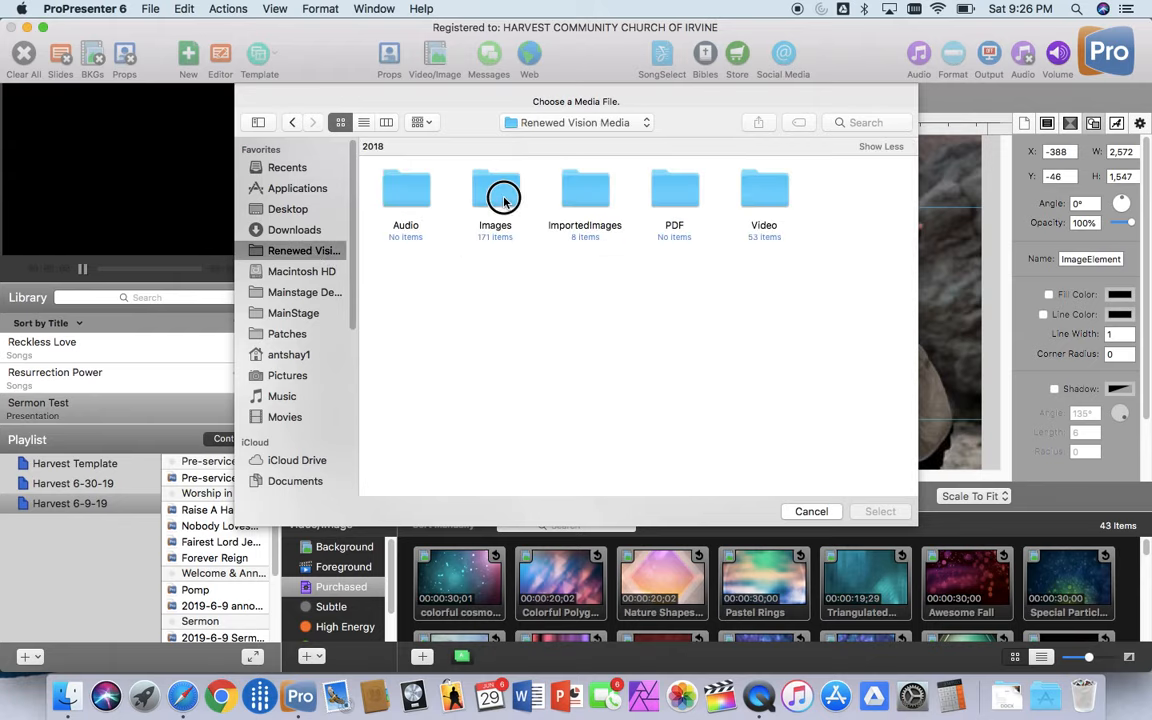
double_click(503, 200)
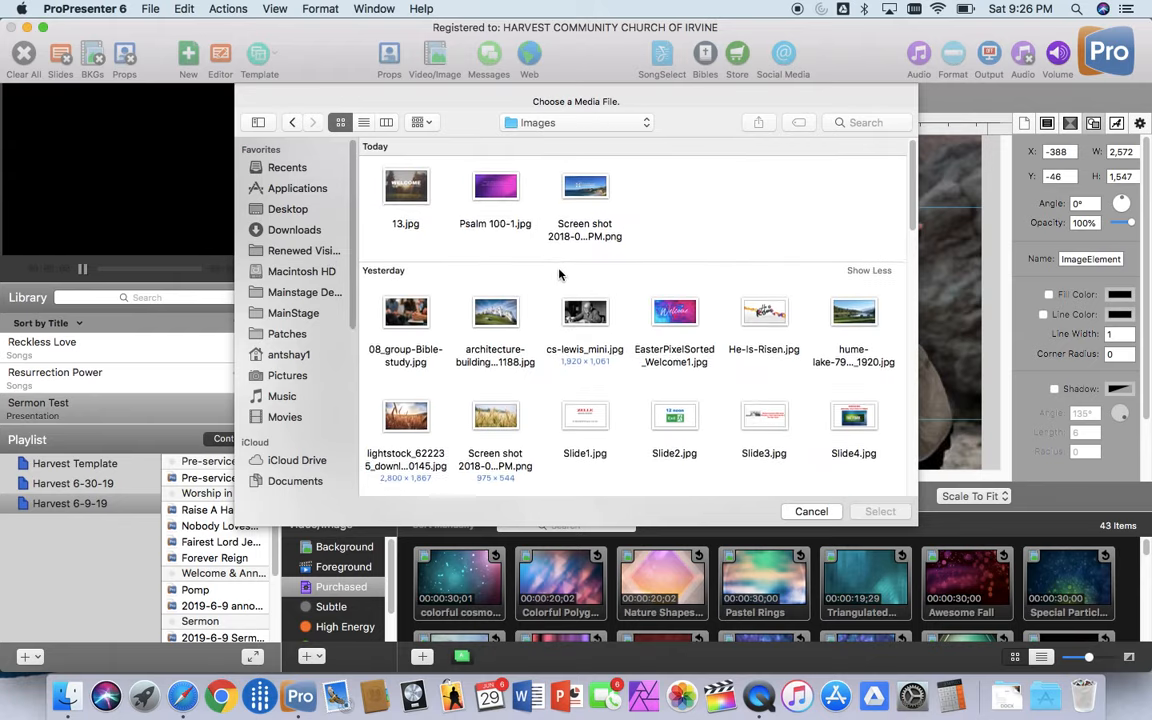
scroll(559, 274, down, 10)
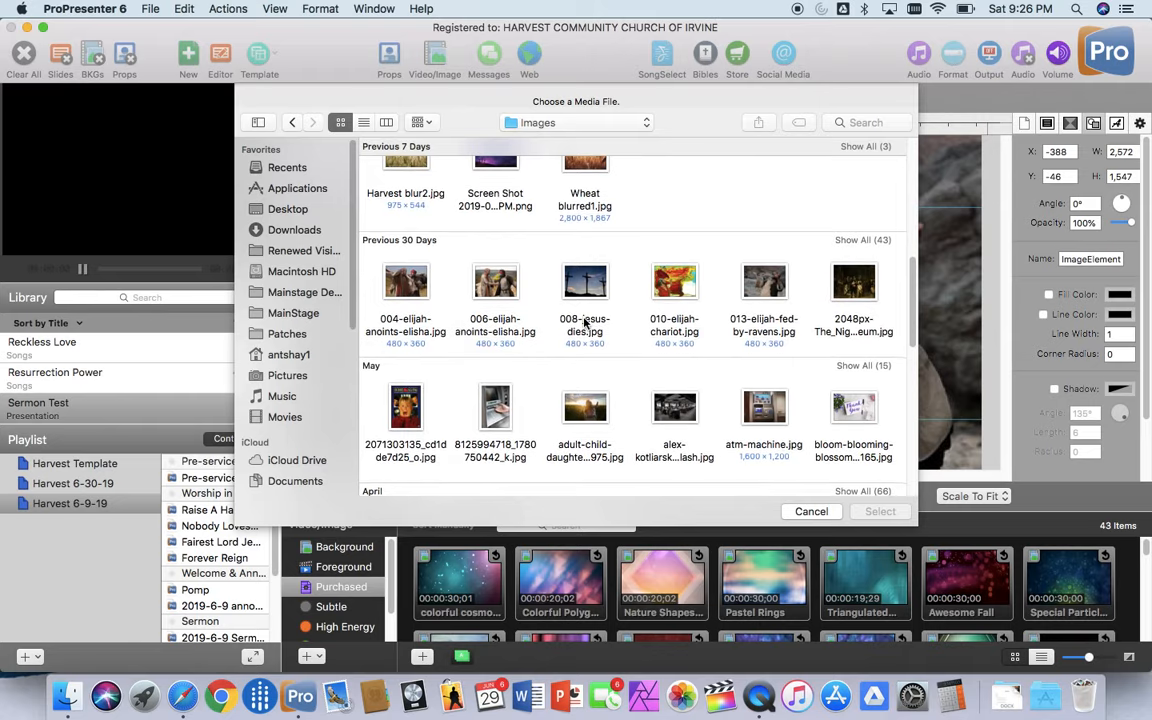
scroll(585, 321, down, 10)
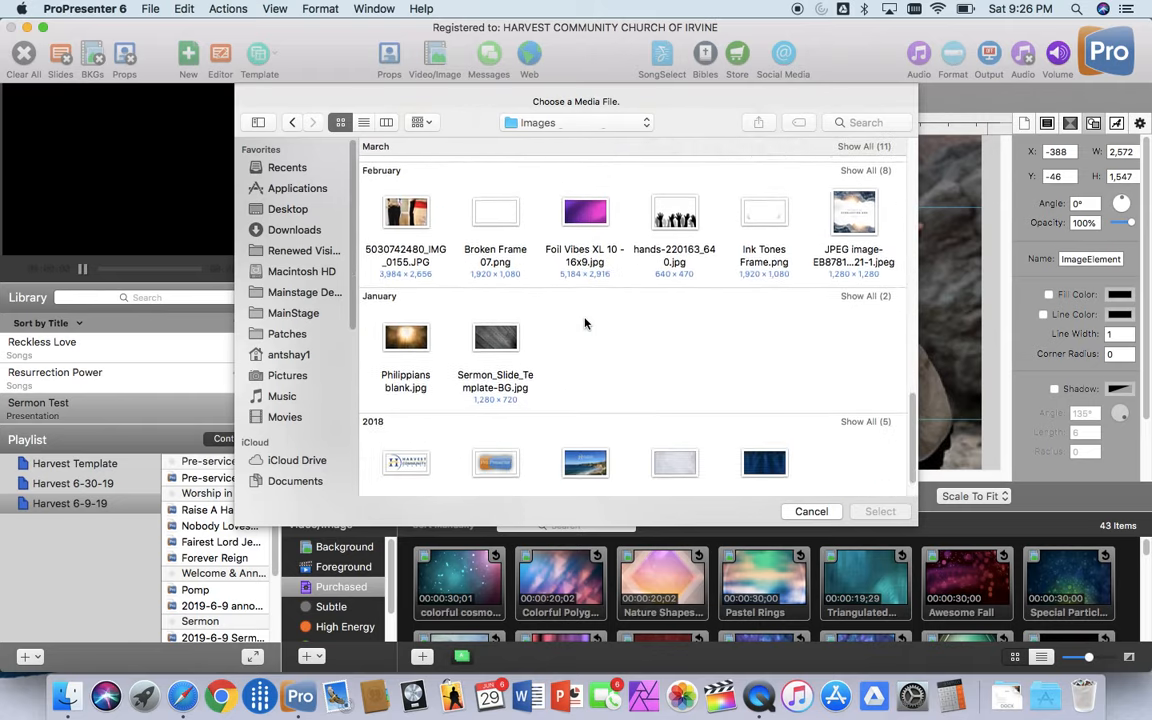
scroll(585, 321, down, 2)
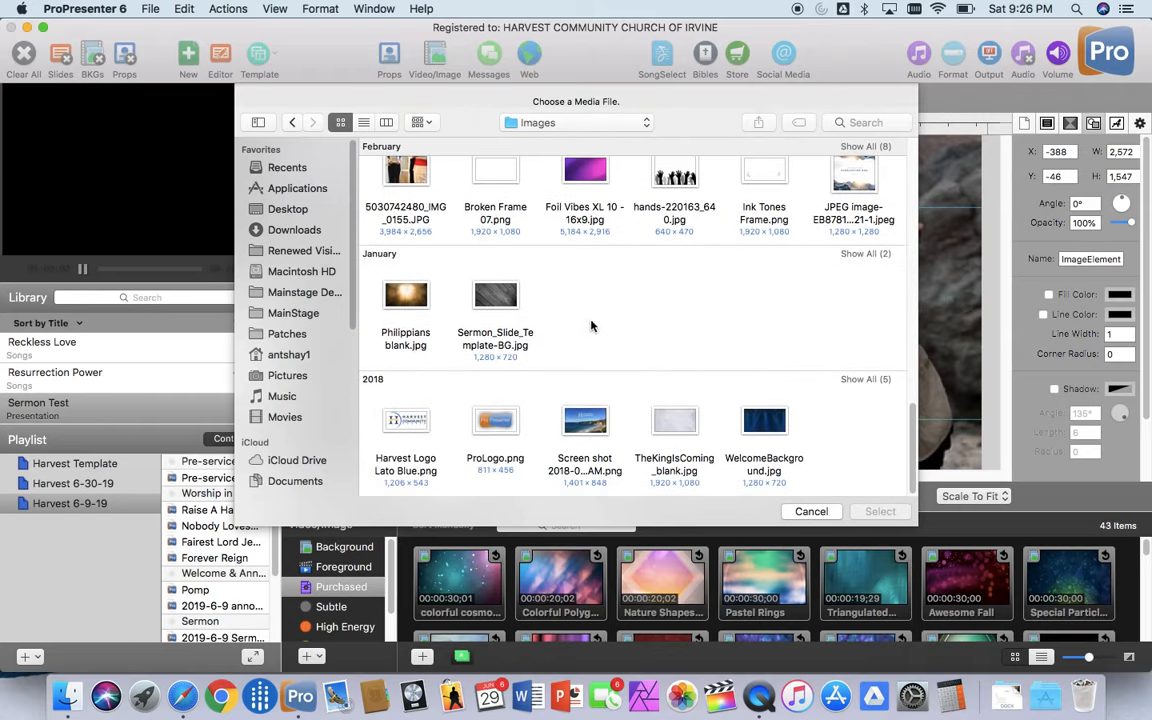
scroll(591, 325, up, 8)
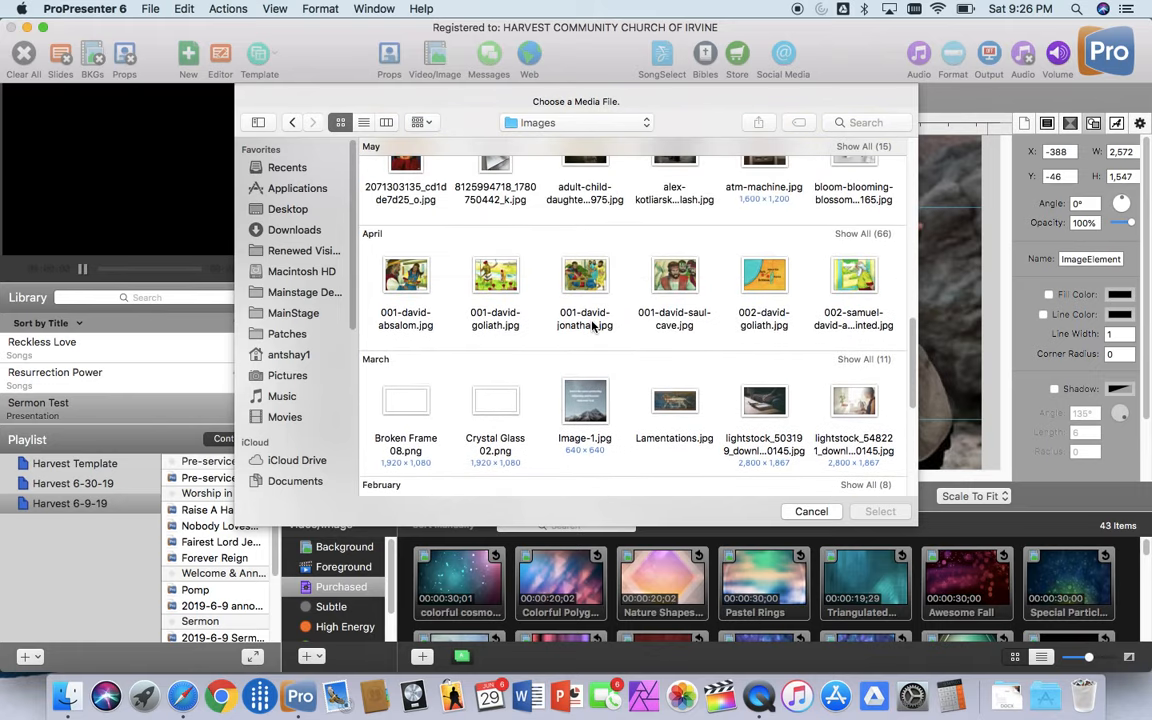
scroll(593, 325, up, 5)
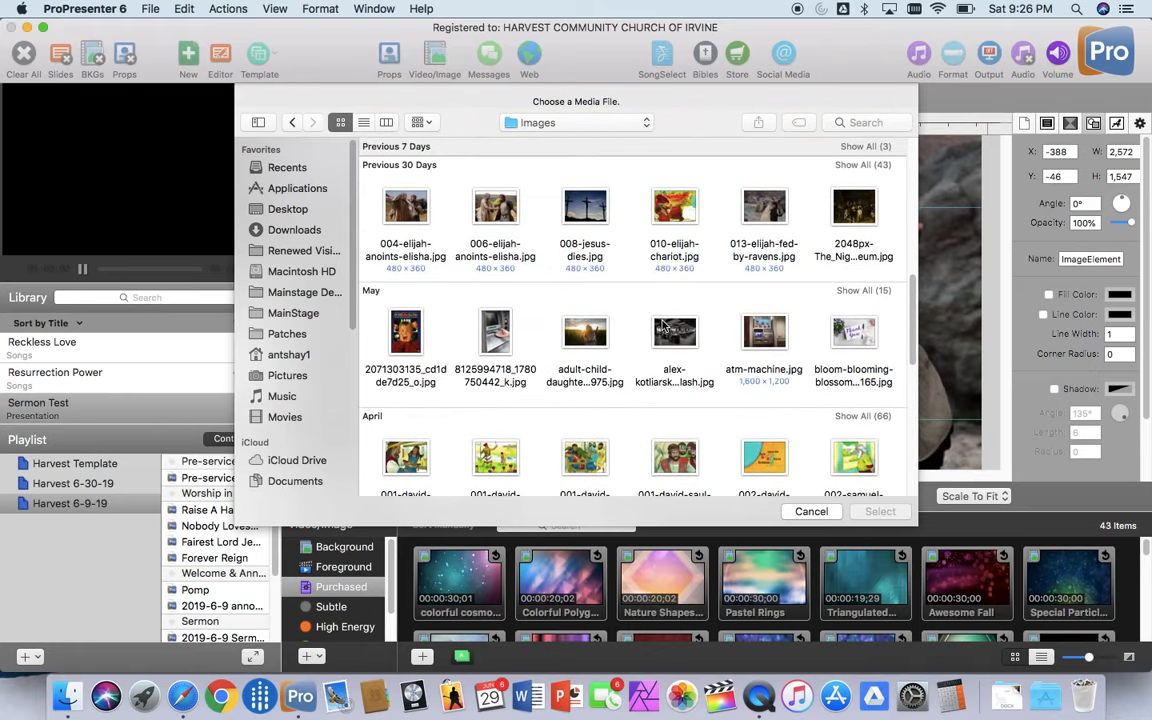
scroll(662, 326, up, 2)
Step: Insert the first of the two red Split Smoke Blocks backgrounds from the Previous 30 Days images onto the first slide
click(858, 240)
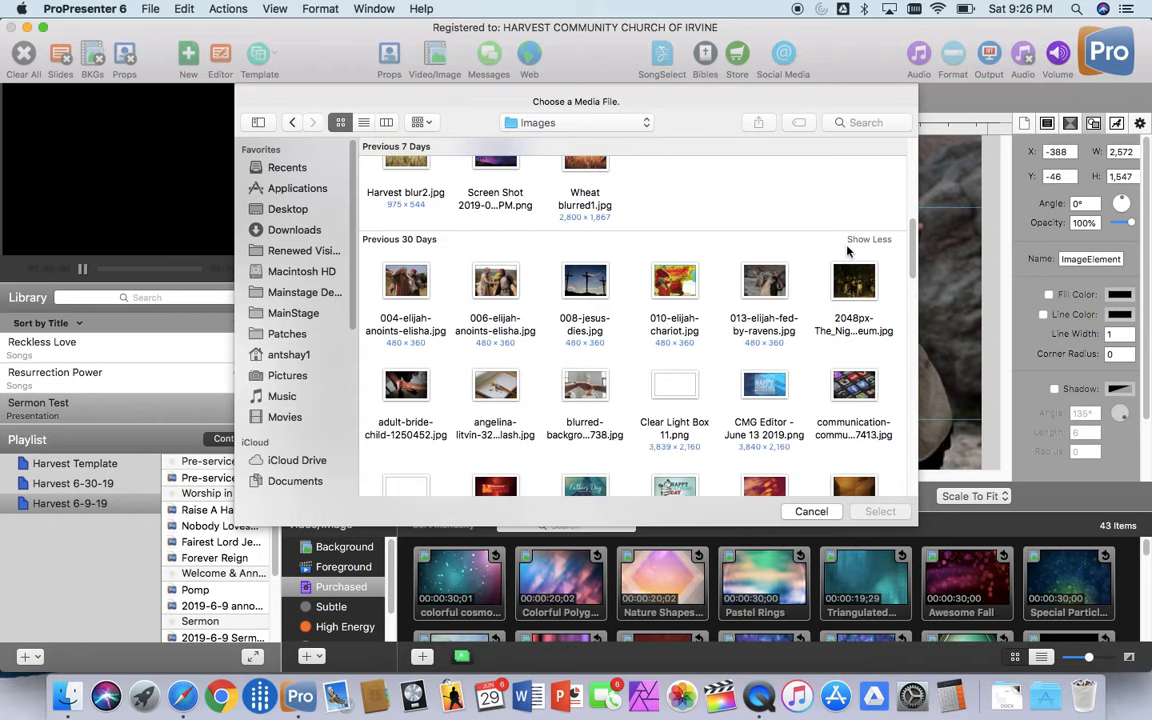
scroll(620, 300, down, 3)
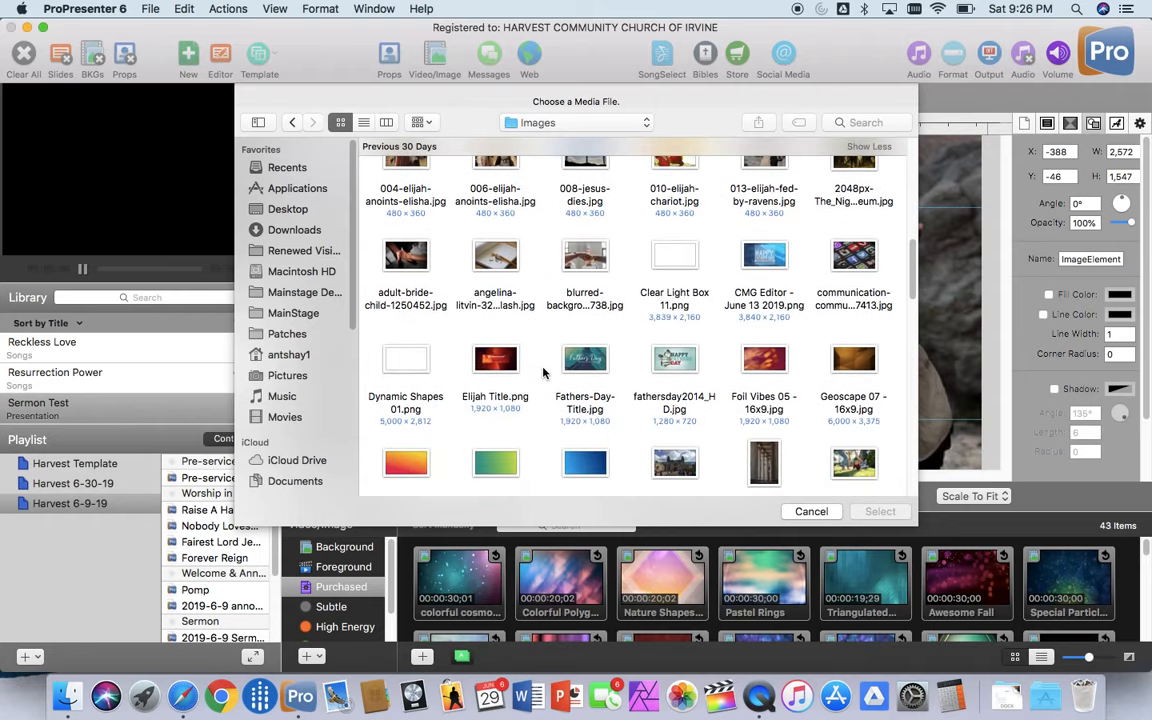
scroll(540, 372, down, 5)
scroll(547, 373, down, 3)
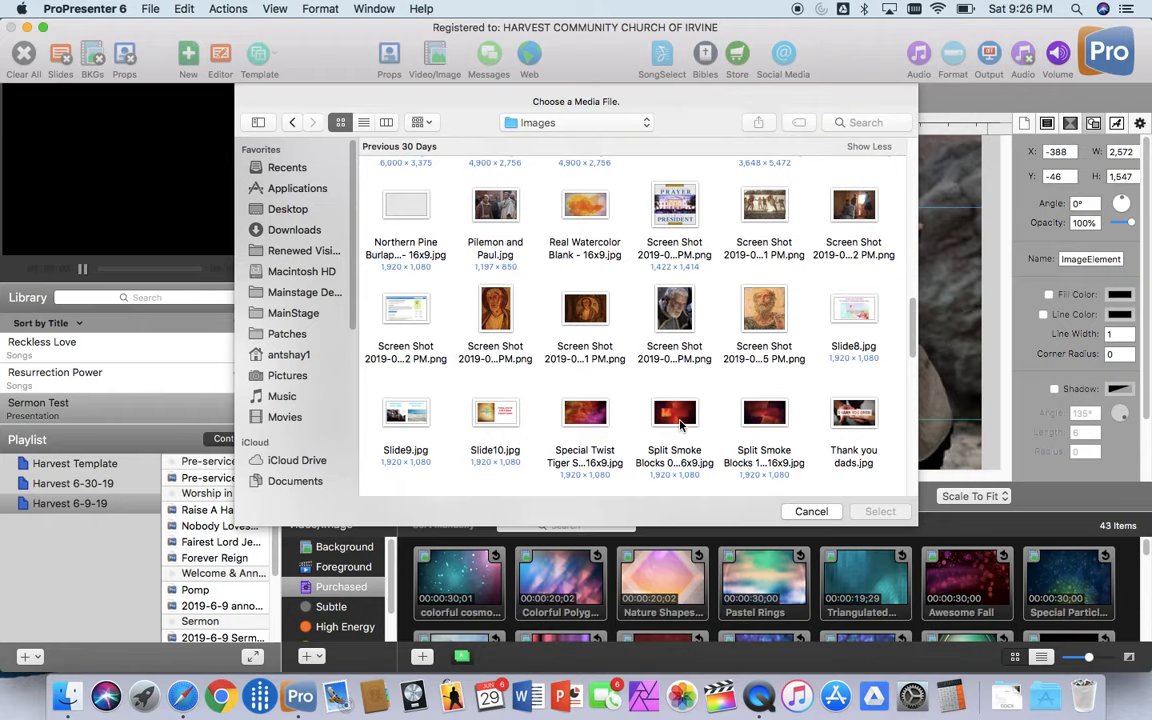
click(676, 418)
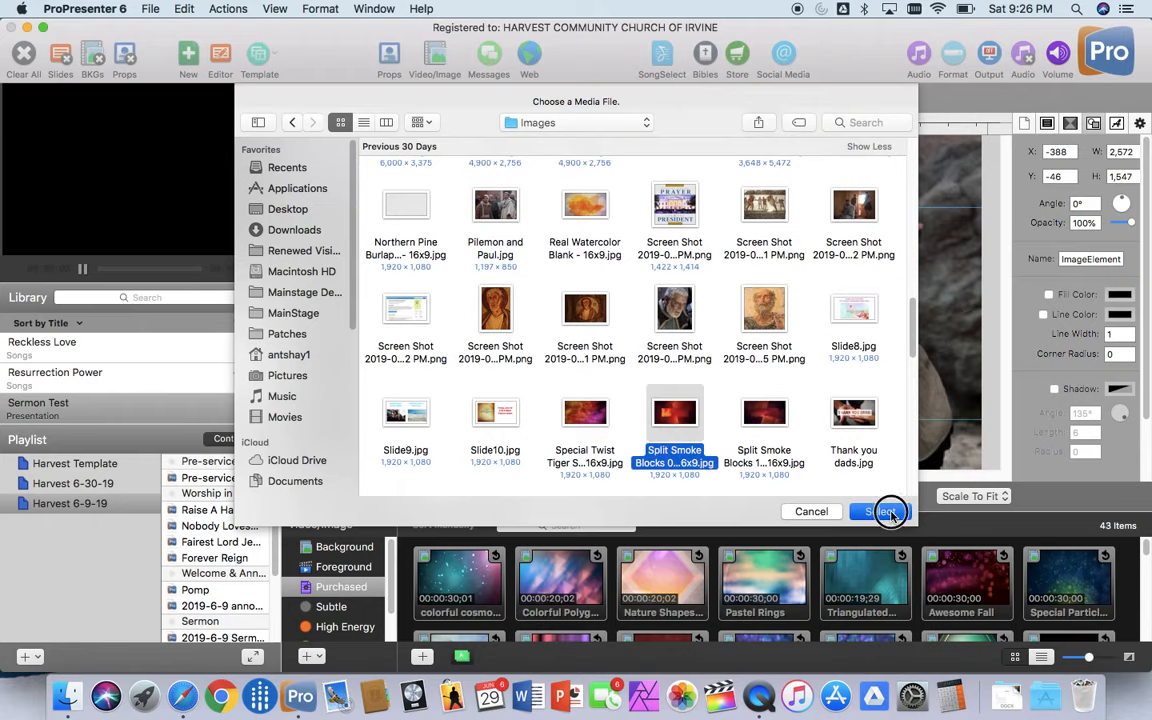
click(882, 510)
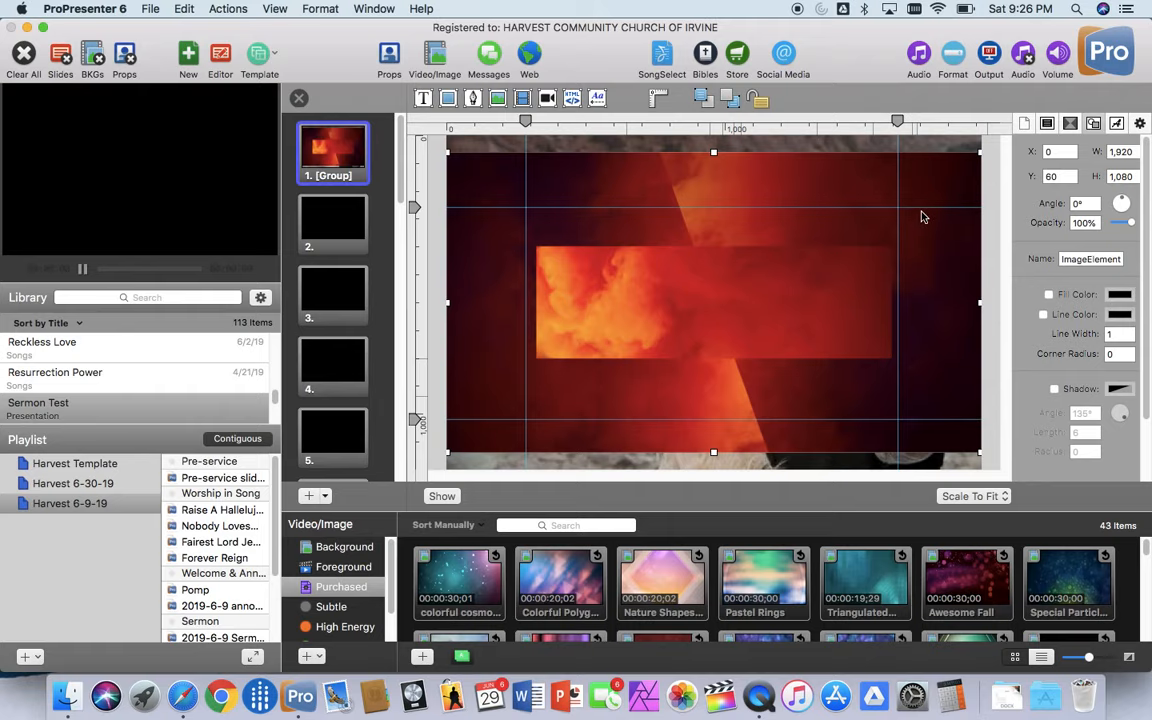
Step: Switch to Safari and open the Church Motion Graphics website, churchmotiongraphics.com
click(183, 697)
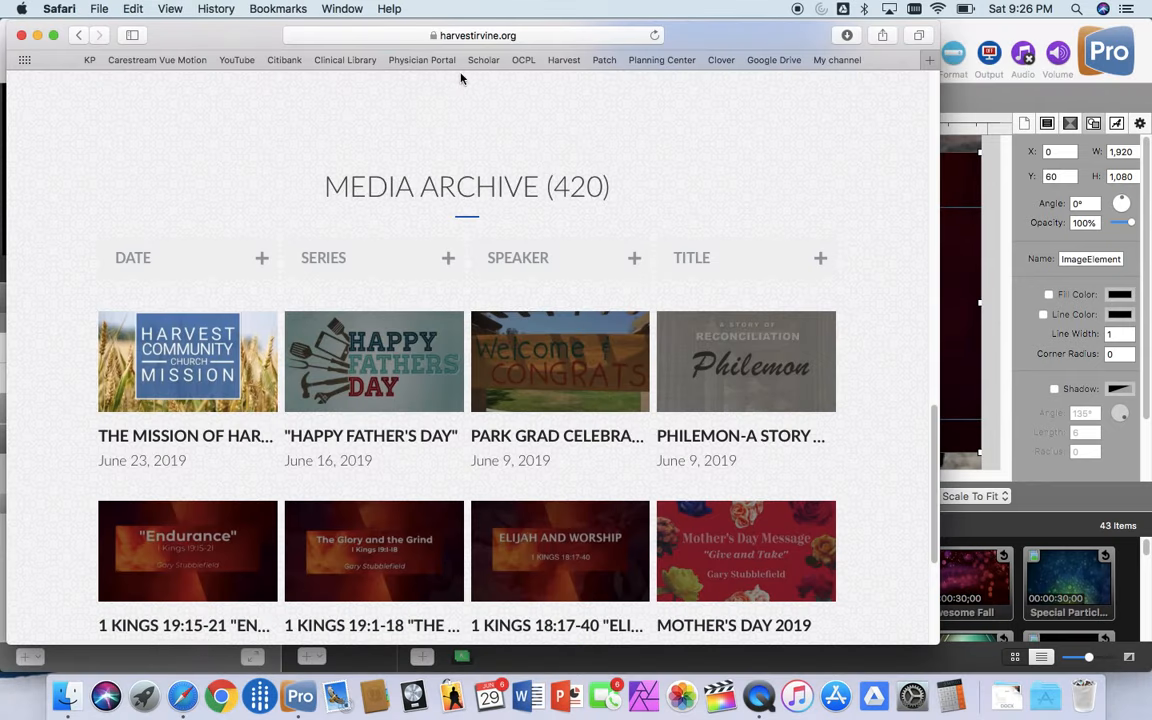
click(413, 35)
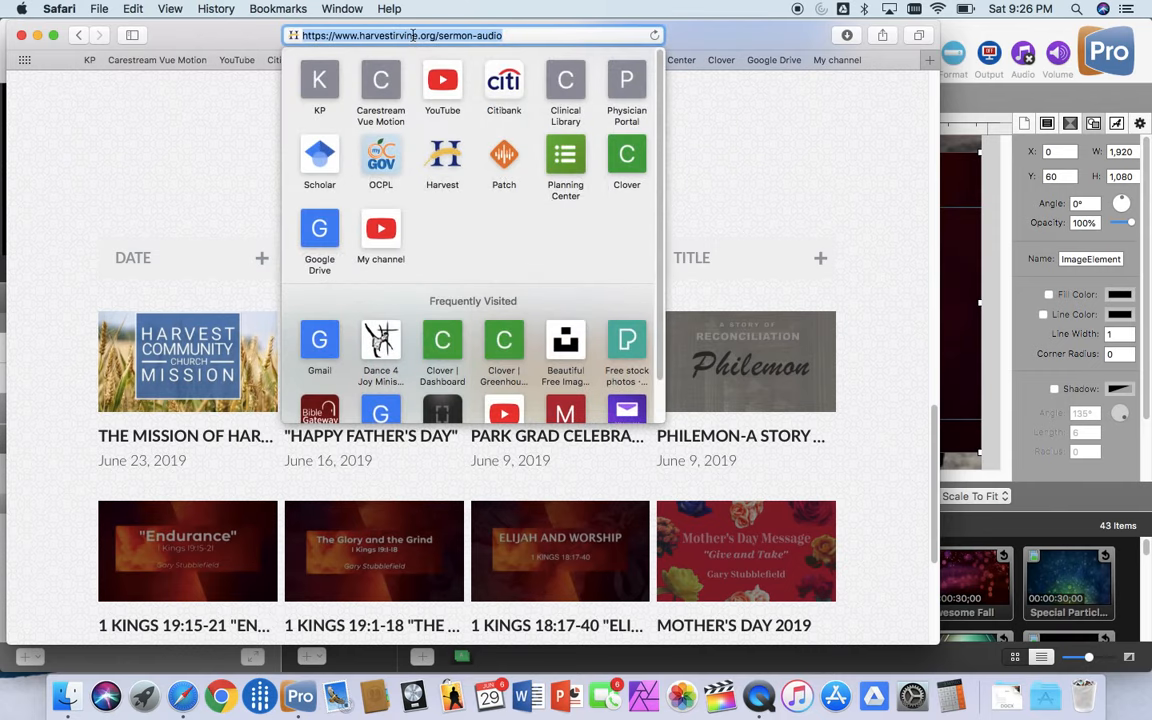
key(BackSpace)
text(church)
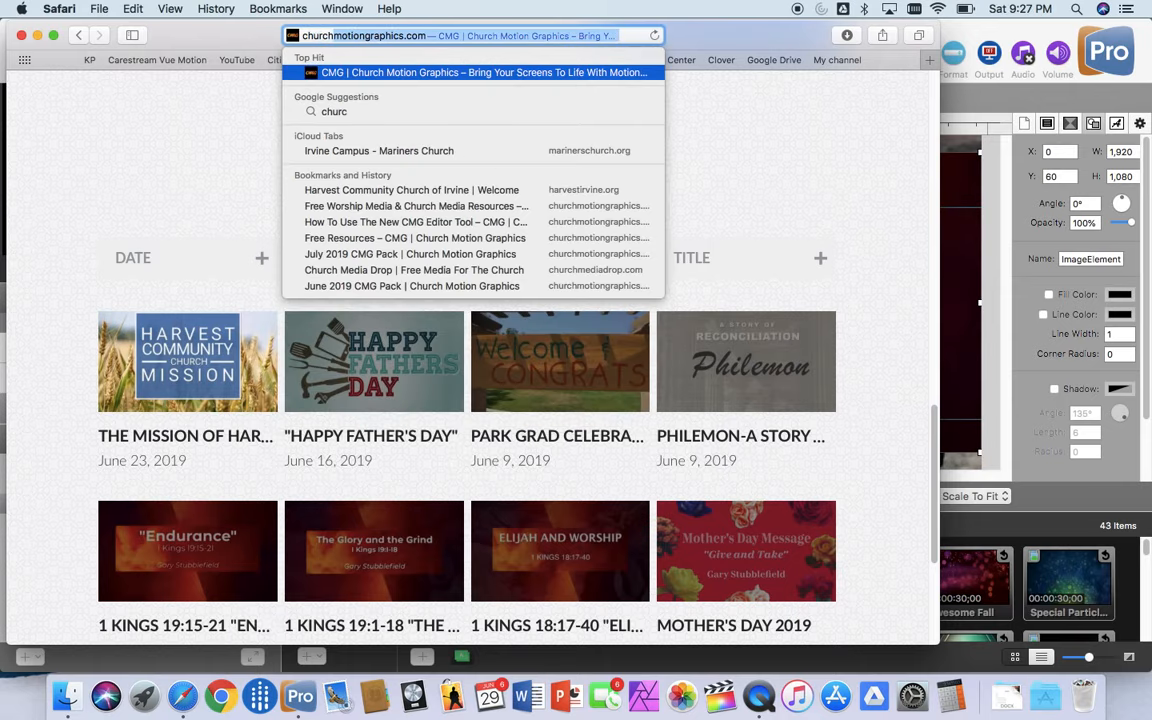
key(Return)
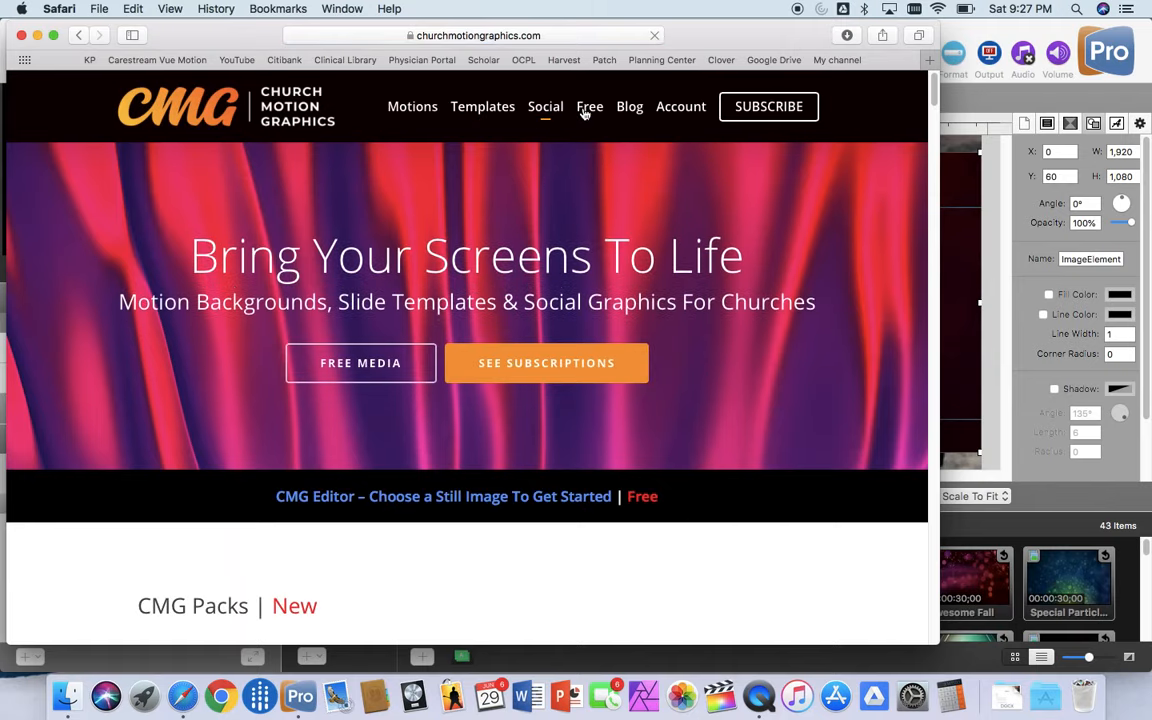
Step: Open the free still backgrounds and titles collection from the site's free worship media page
click(590, 110)
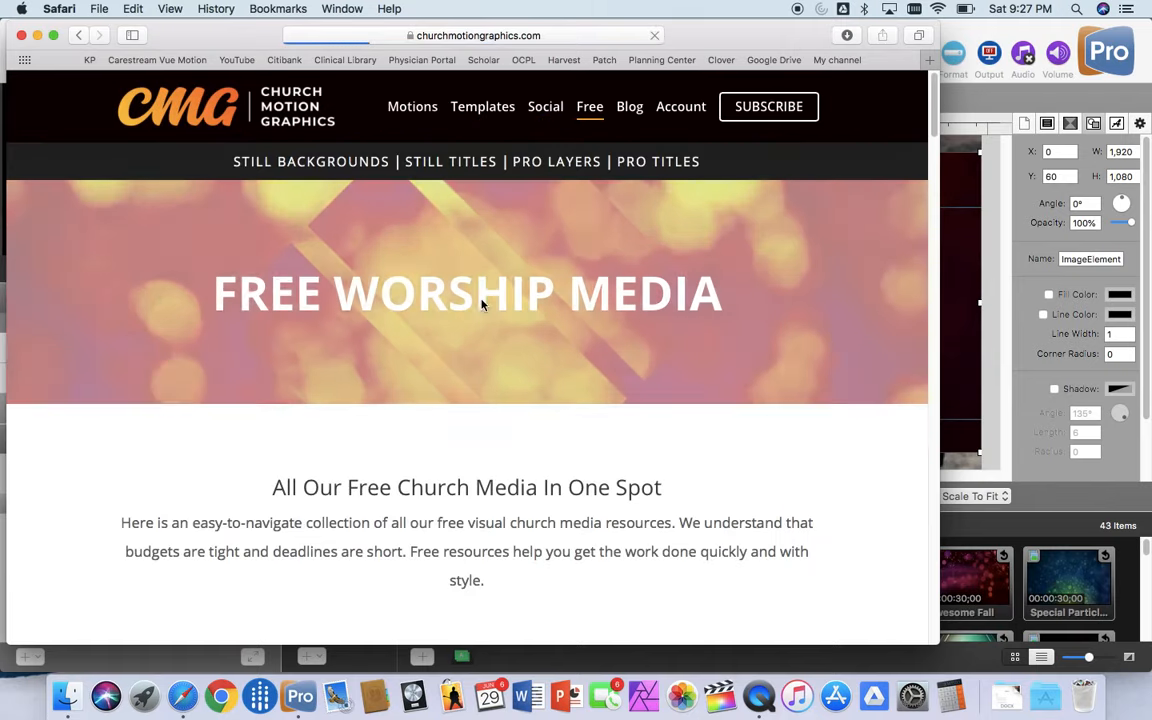
scroll(481, 305, down, 5)
scroll(481, 305, down, 15)
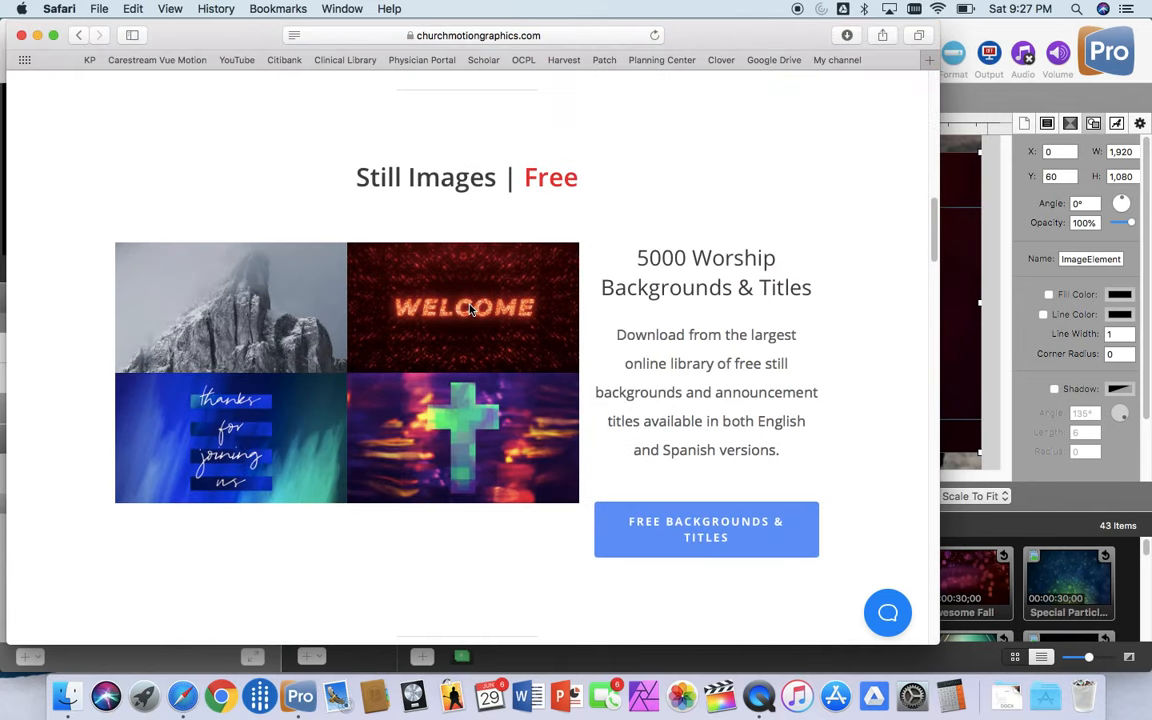
click(720, 537)
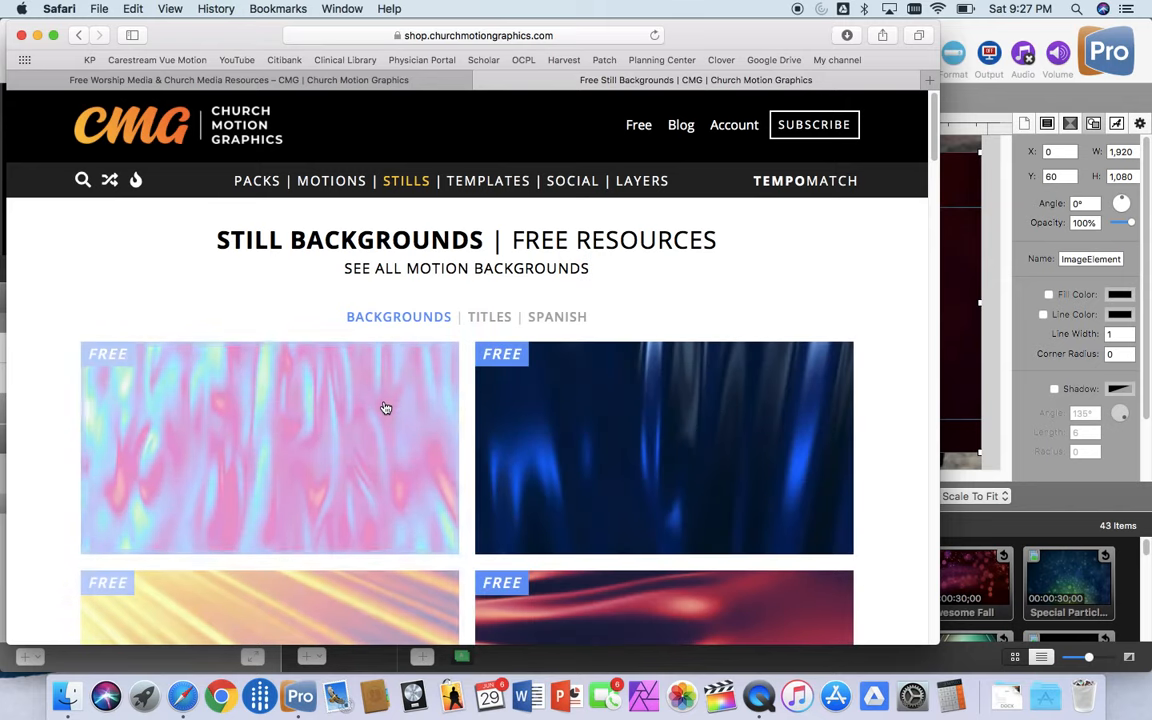
Step: Look over the free still backgrounds in their default order and return to the start of the list
scroll(386, 408, down, 10)
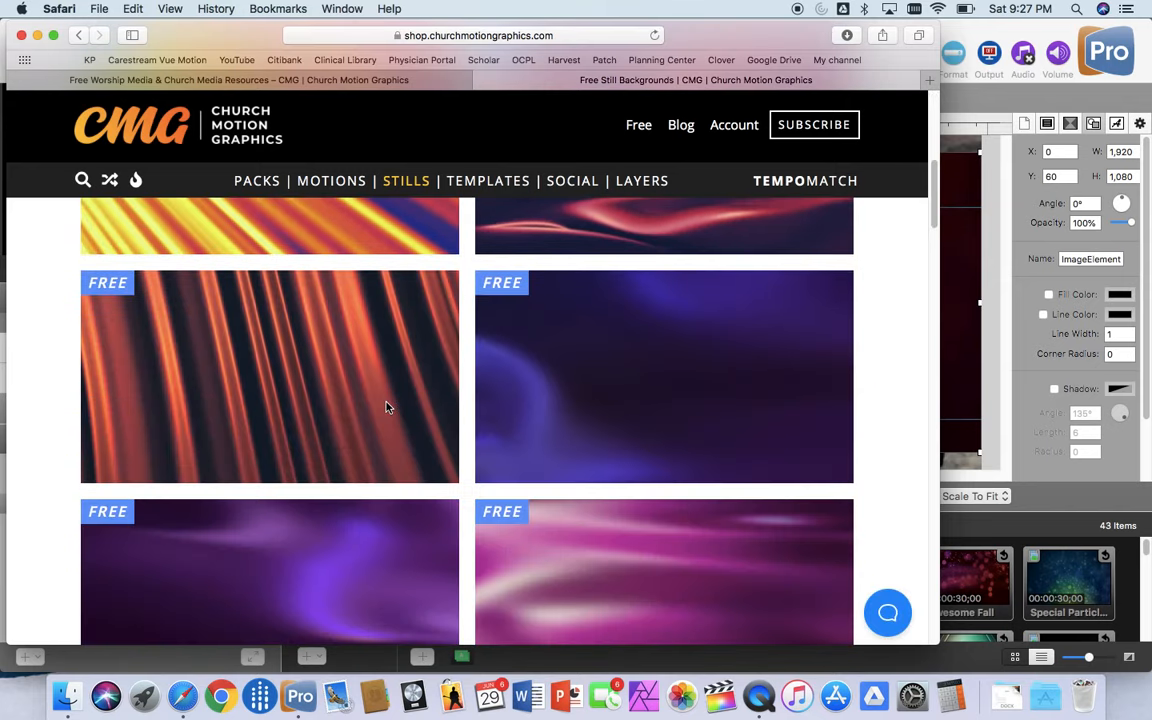
scroll(387, 404, down, 5)
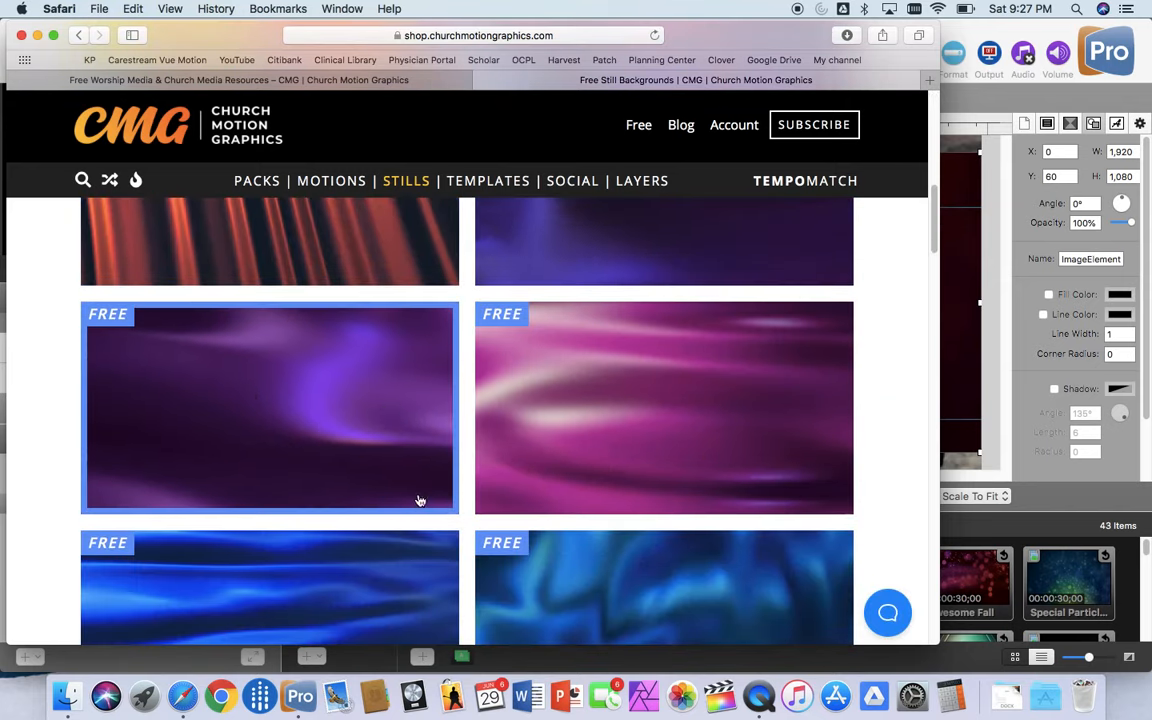
scroll(419, 496, down, 5)
scroll(365, 420, up, 15)
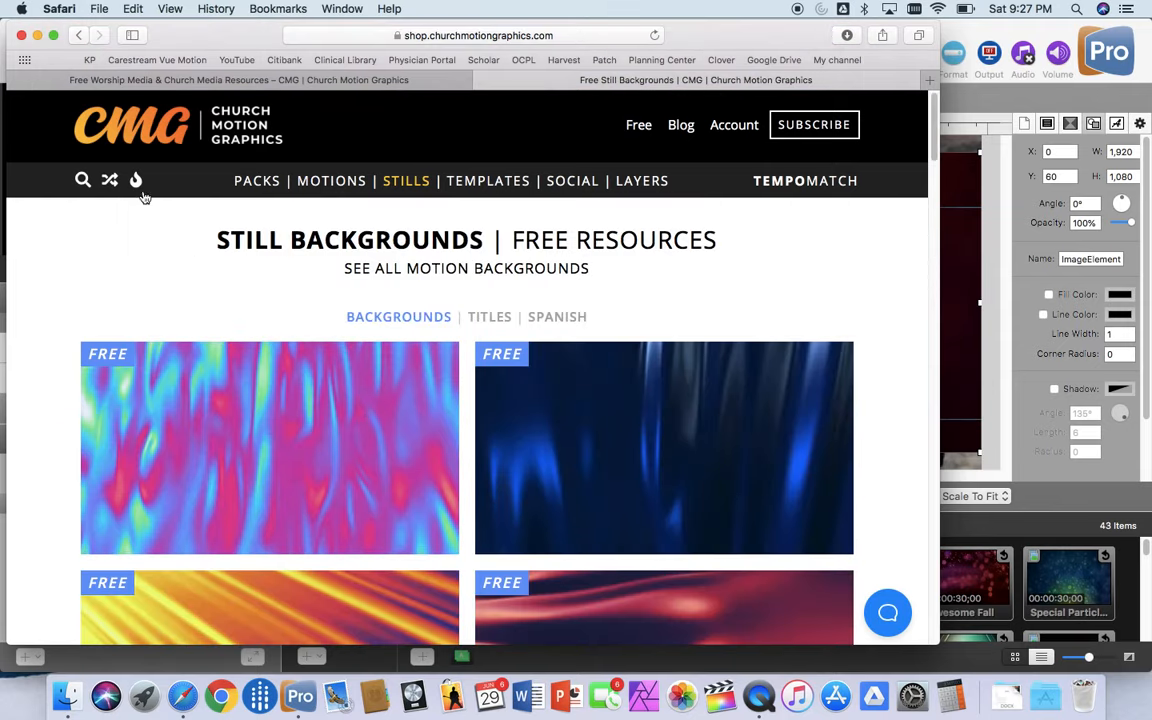
Step: Shuffle the free still backgrounds and look through the mixed selection for usable sermon backgrounds
click(110, 181)
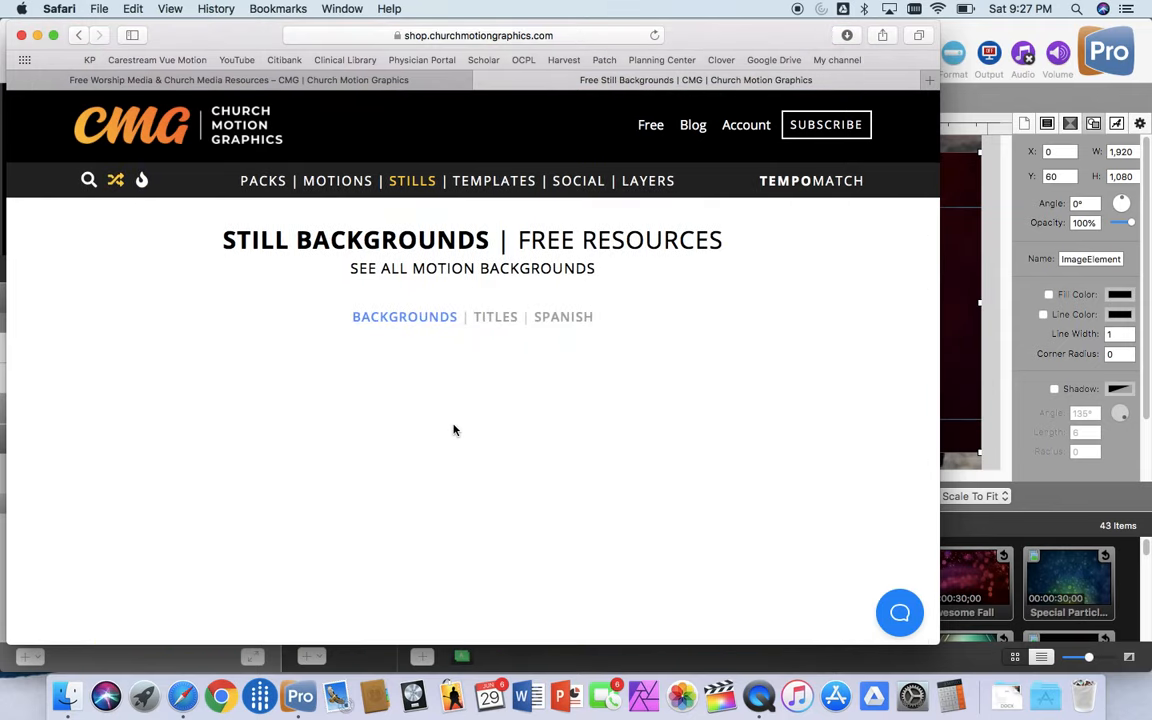
scroll(479, 446, down, 1)
scroll(479, 446, down, 10)
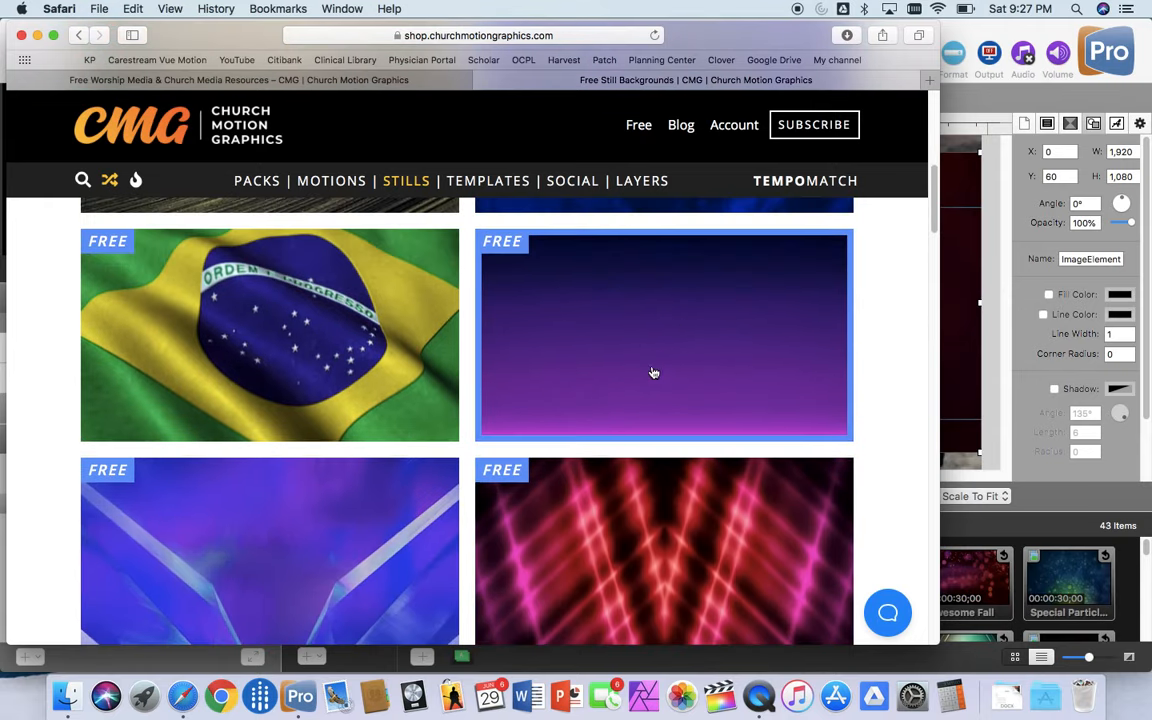
scroll(645, 390, down, 5)
scroll(645, 388, down, 5)
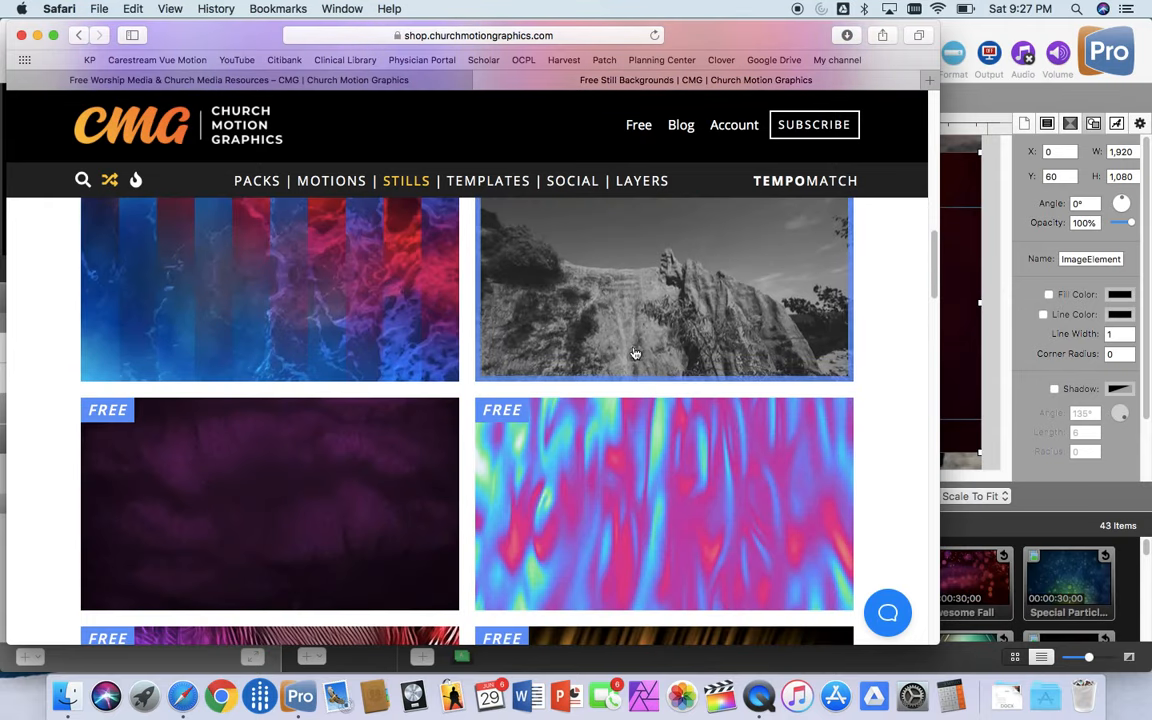
scroll(560, 424, down, 10)
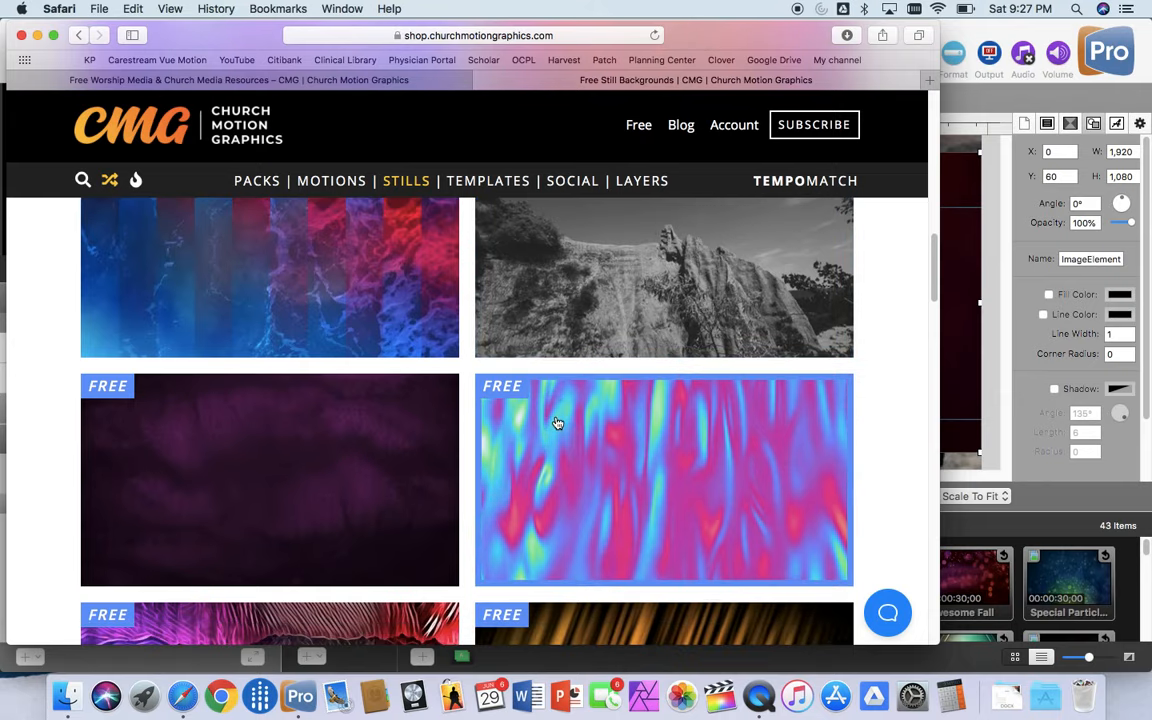
scroll(558, 425, down, 5)
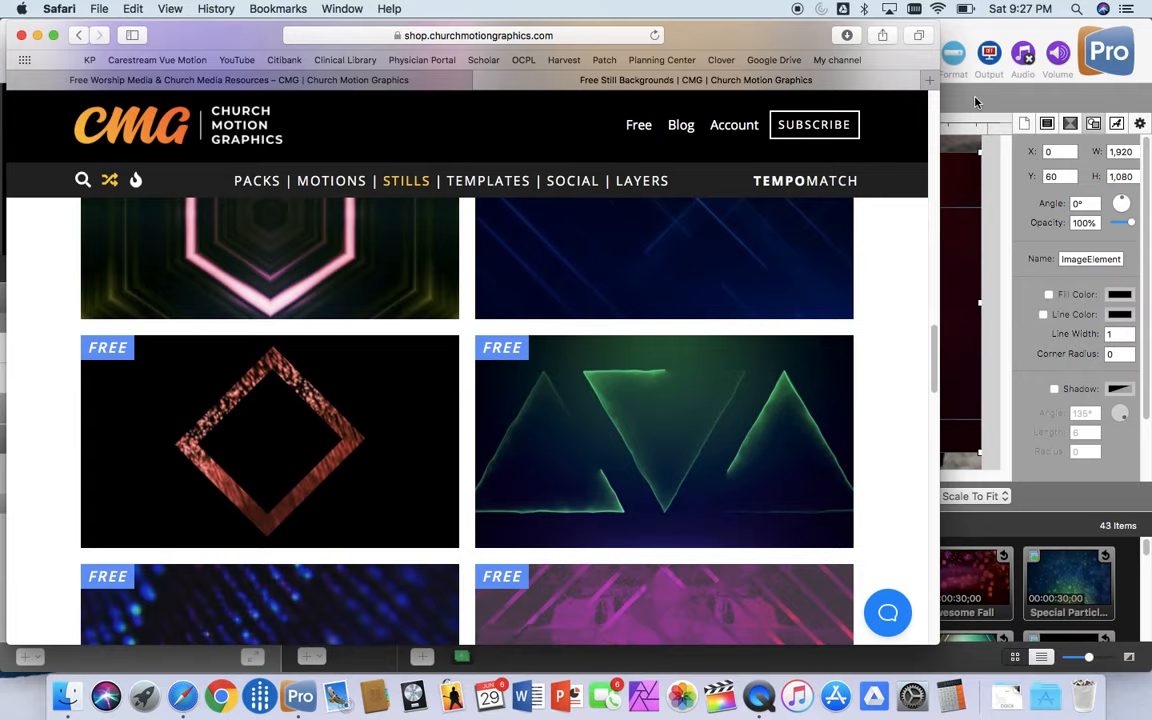
Step: Open the announcement and sermon slide templates and look through the designs on offer
click(516, 189)
scroll(548, 340, down, 8)
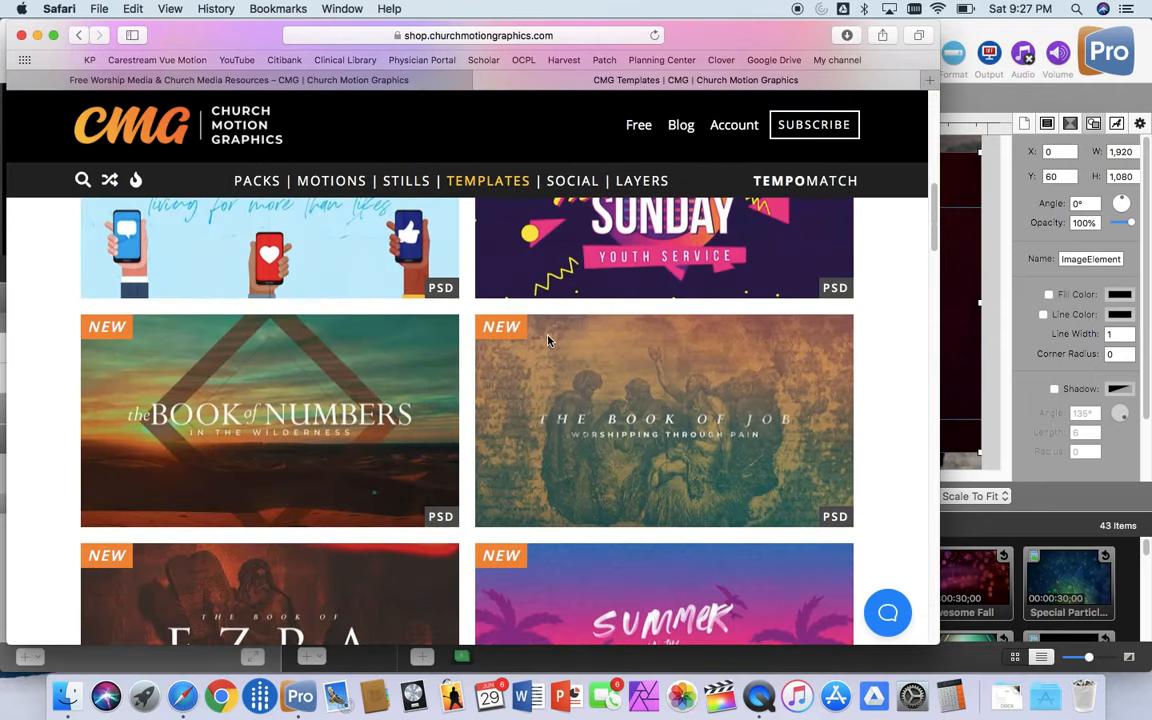
scroll(548, 340, down, 5)
Step: Check the free Pro Layers and Pro Titles resources, revisiting the still backgrounds in between
click(648, 181)
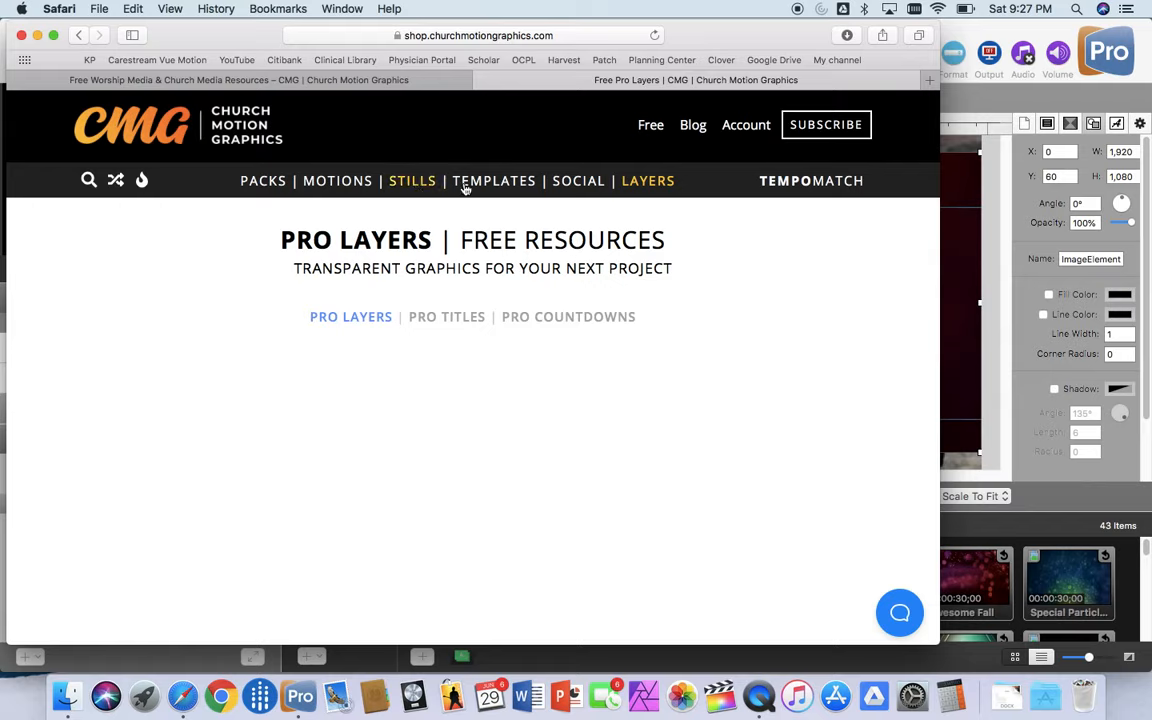
click(419, 186)
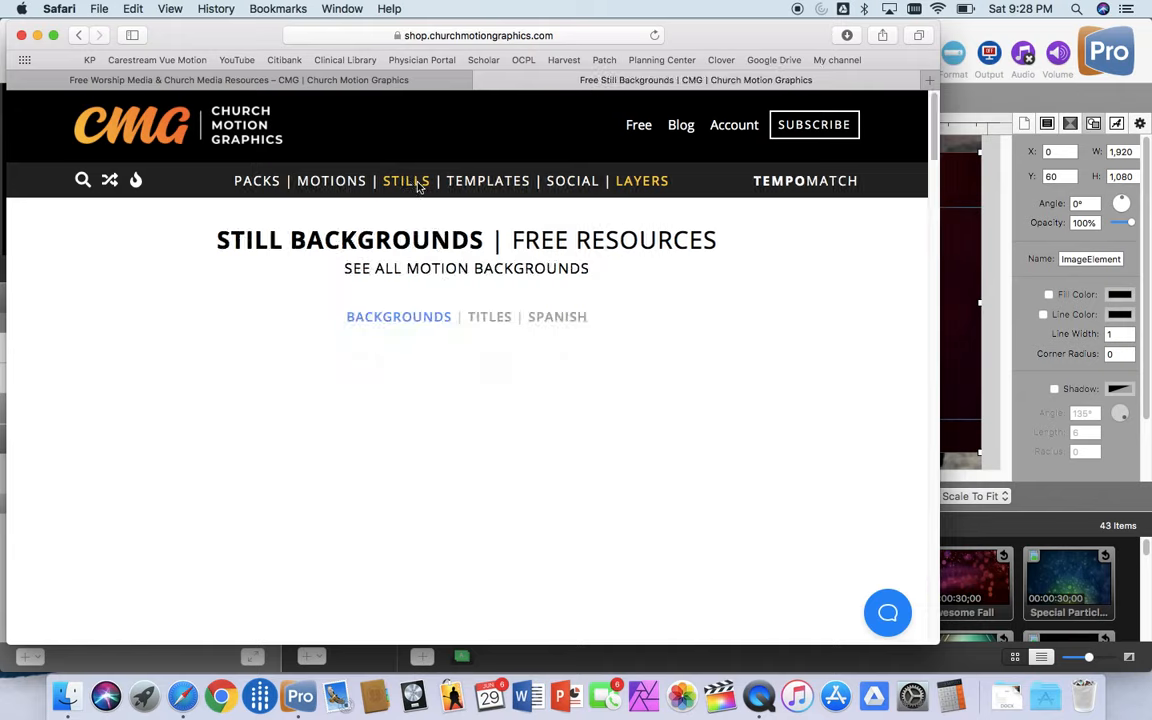
click(637, 183)
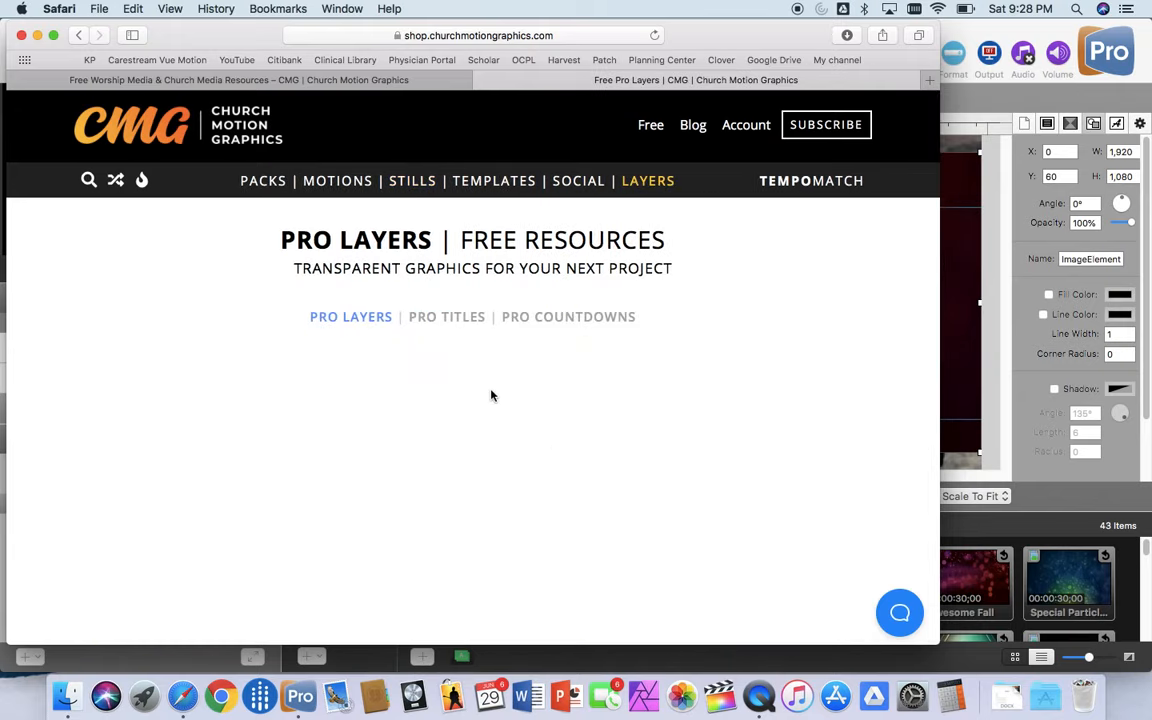
click(440, 318)
click(372, 318)
Step: Glance at the social graphics and slide templates once more, then return to the free still backgrounds
click(574, 182)
click(479, 182)
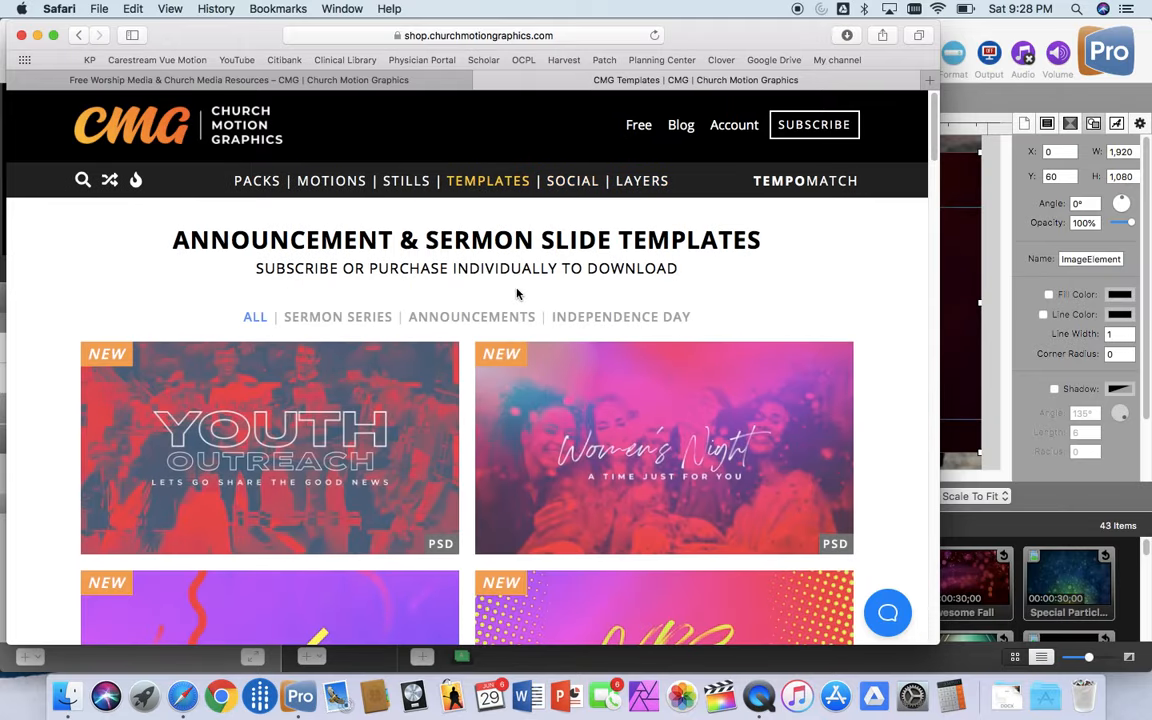
scroll(517, 293, down, 15)
scroll(405, 190, up, 3)
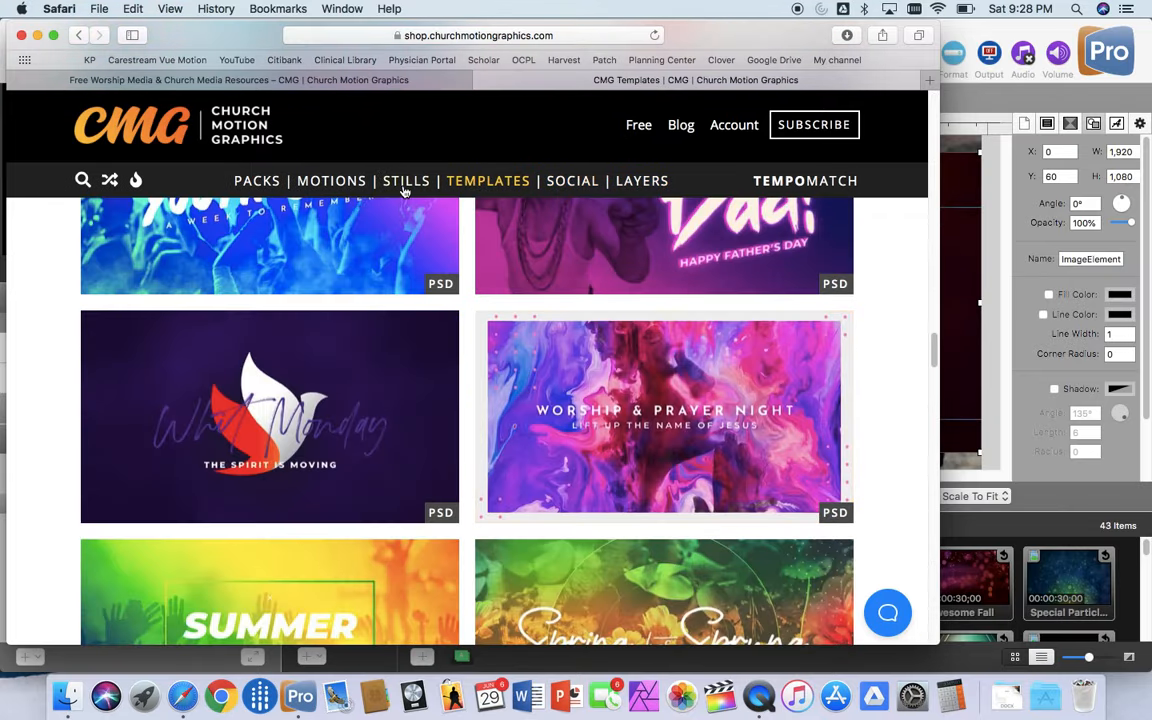
click(405, 182)
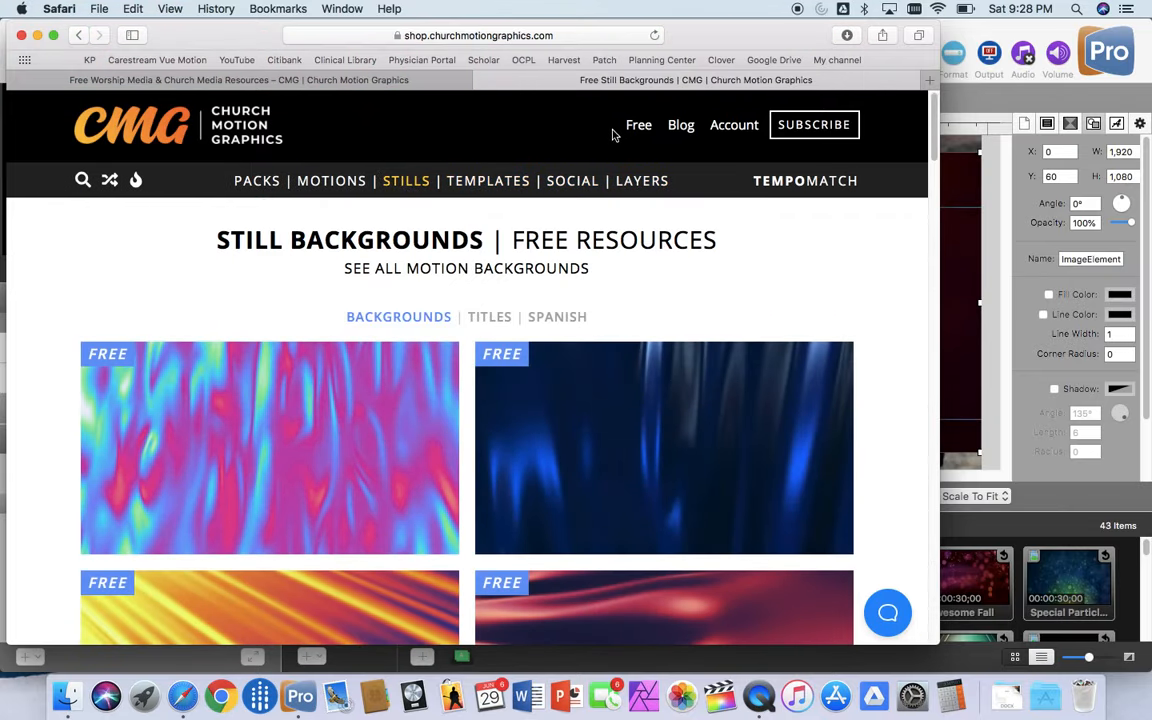
Step: Look through the free worship media page, including the lyric font, layer graphics and community group sections, and open the free Pro Layers
click(636, 125)
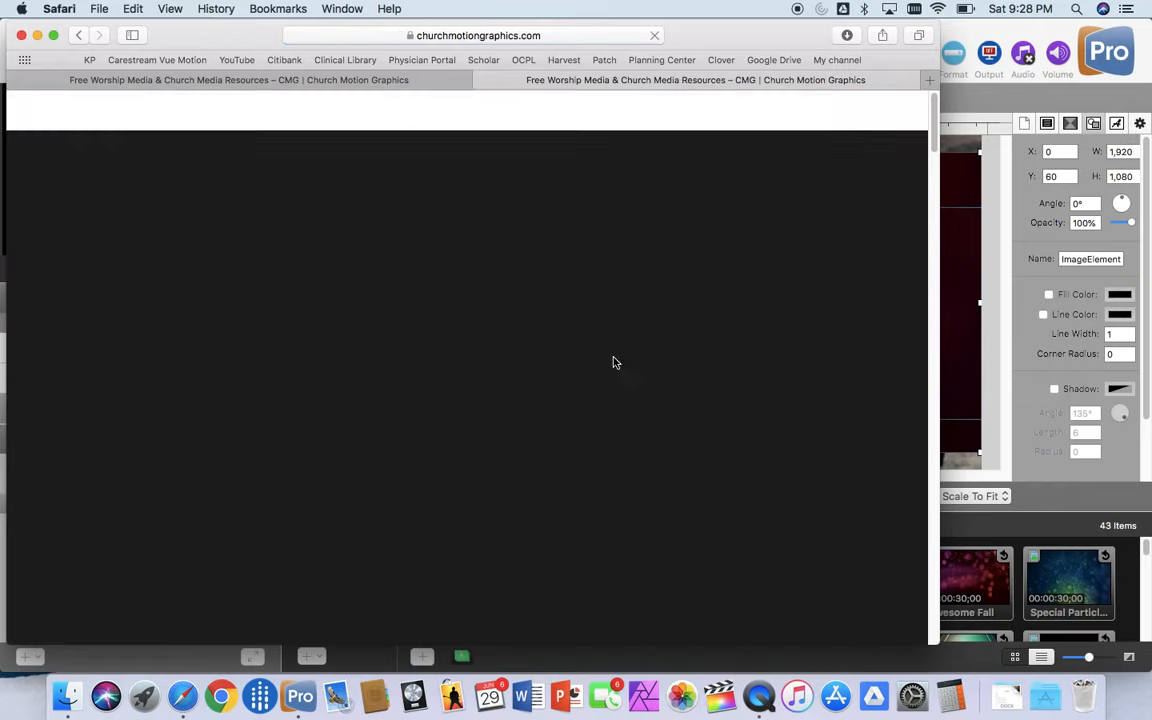
scroll(610, 366, down, 6)
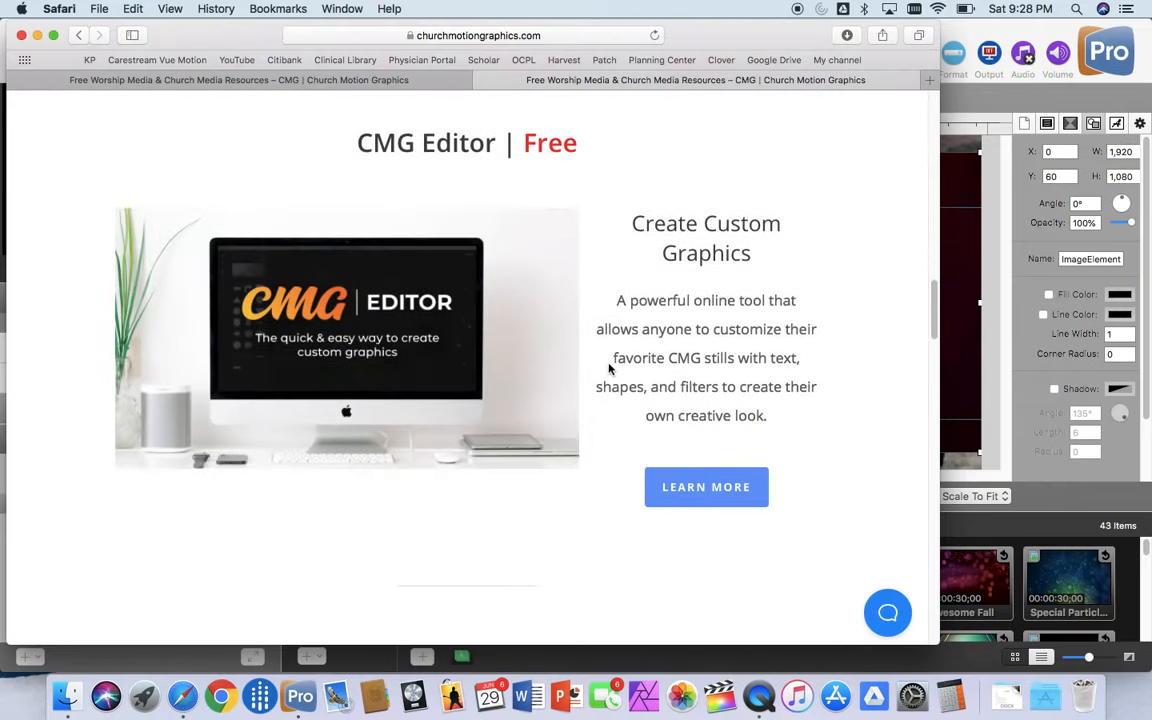
scroll(608, 369, down, 5)
scroll(606, 369, down, 3)
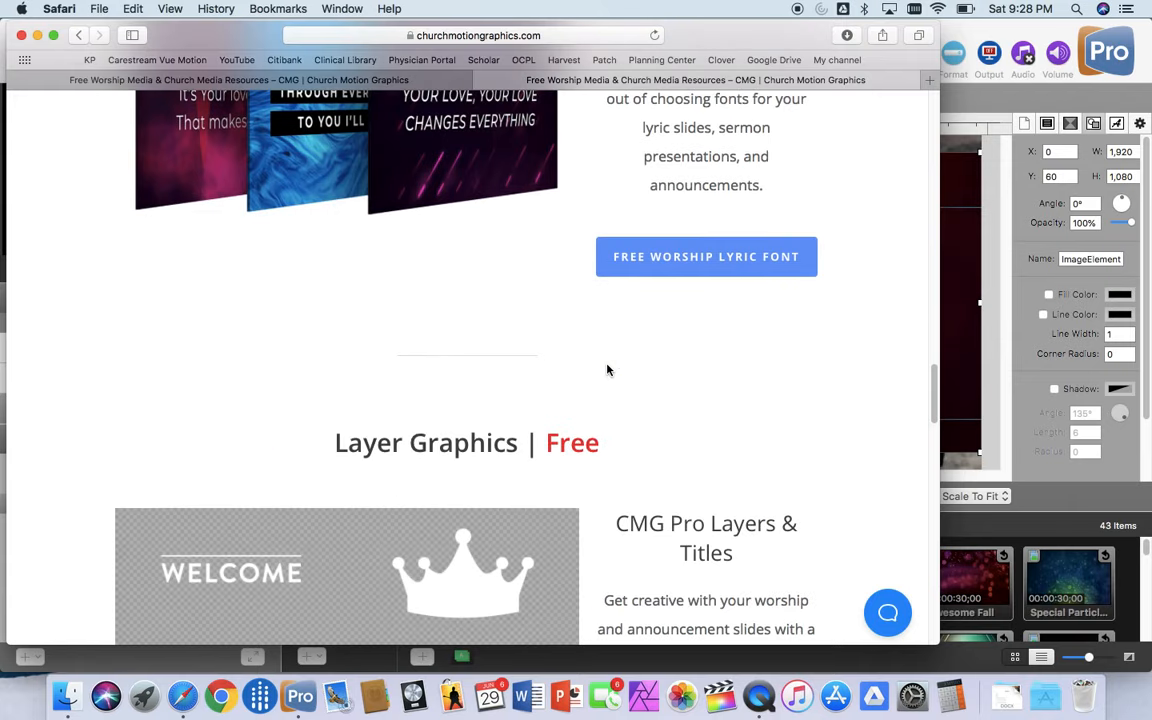
scroll(607, 370, down, 2)
scroll(520, 332, down, 2)
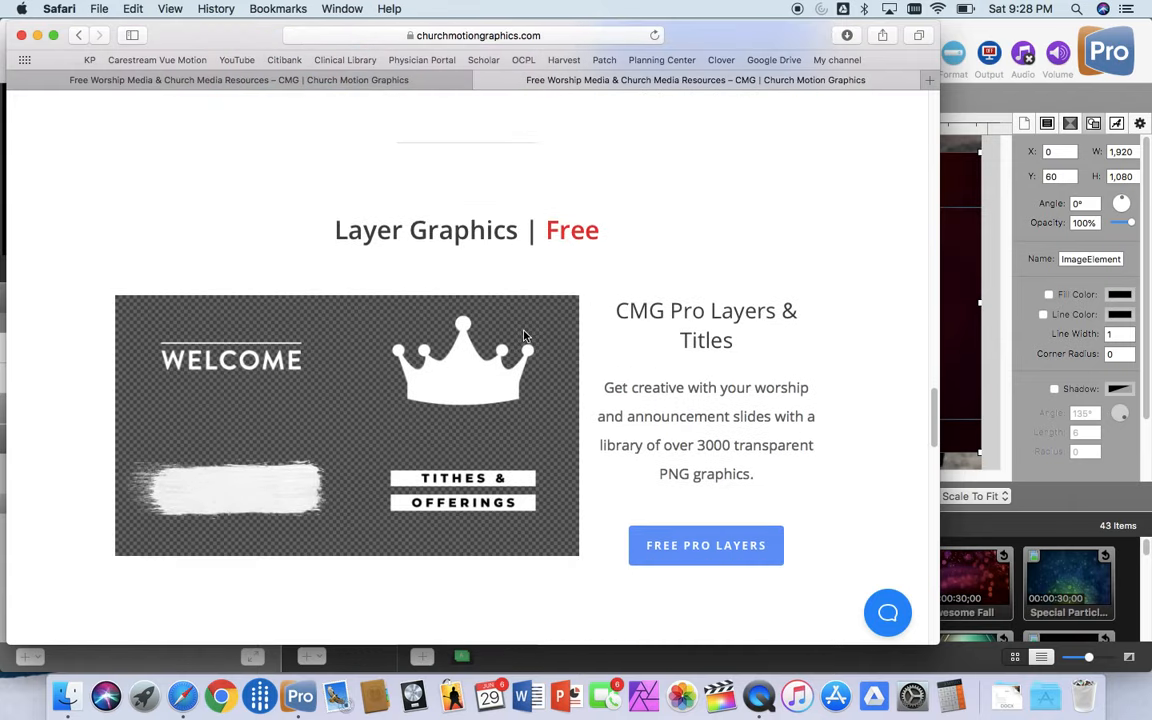
scroll(525, 334, up, 20)
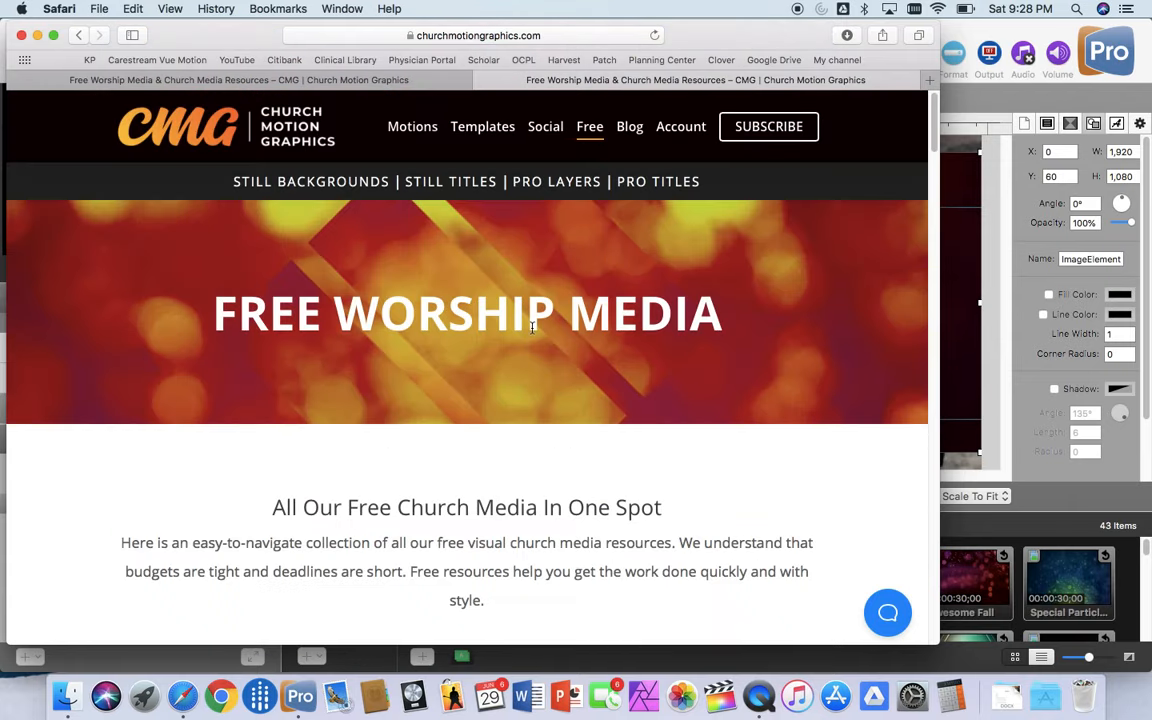
scroll(486, 414, down, 15)
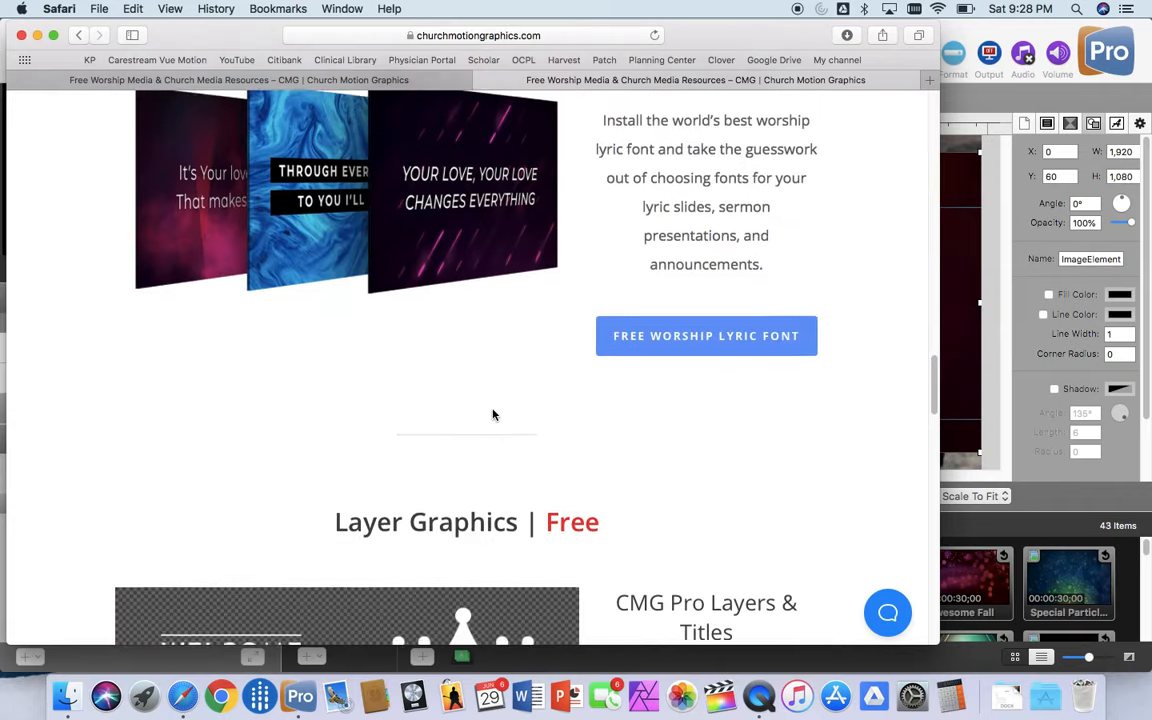
scroll(493, 414, down, 15)
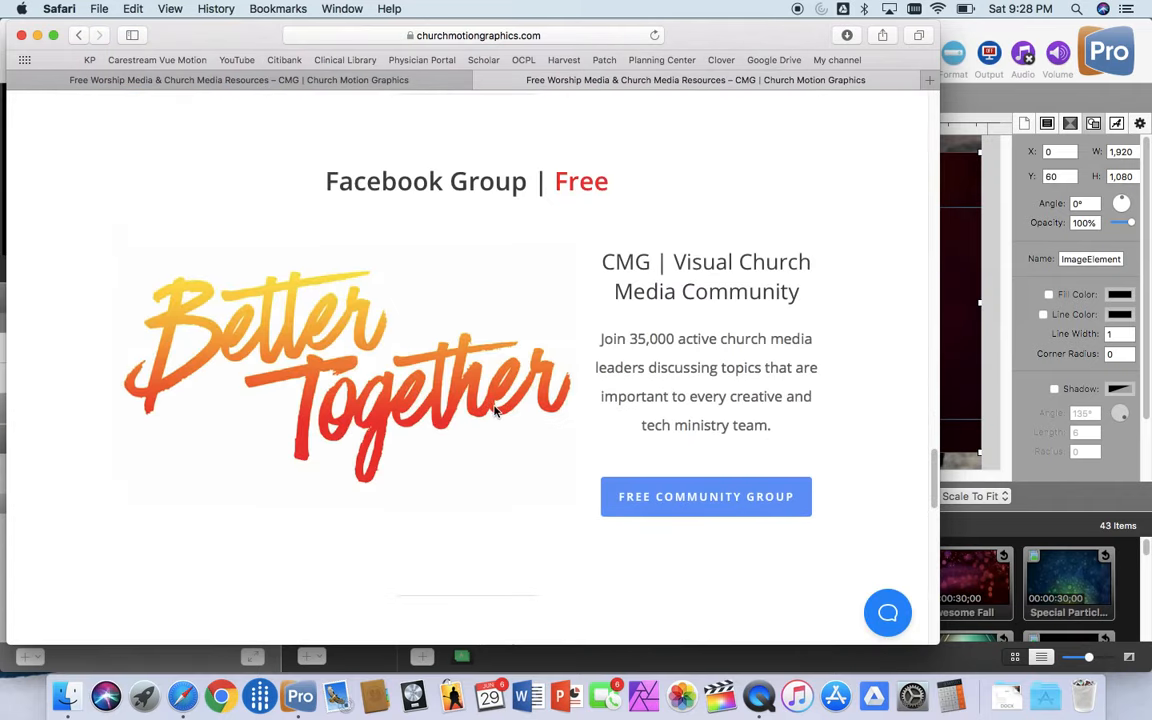
scroll(493, 410, up, 5)
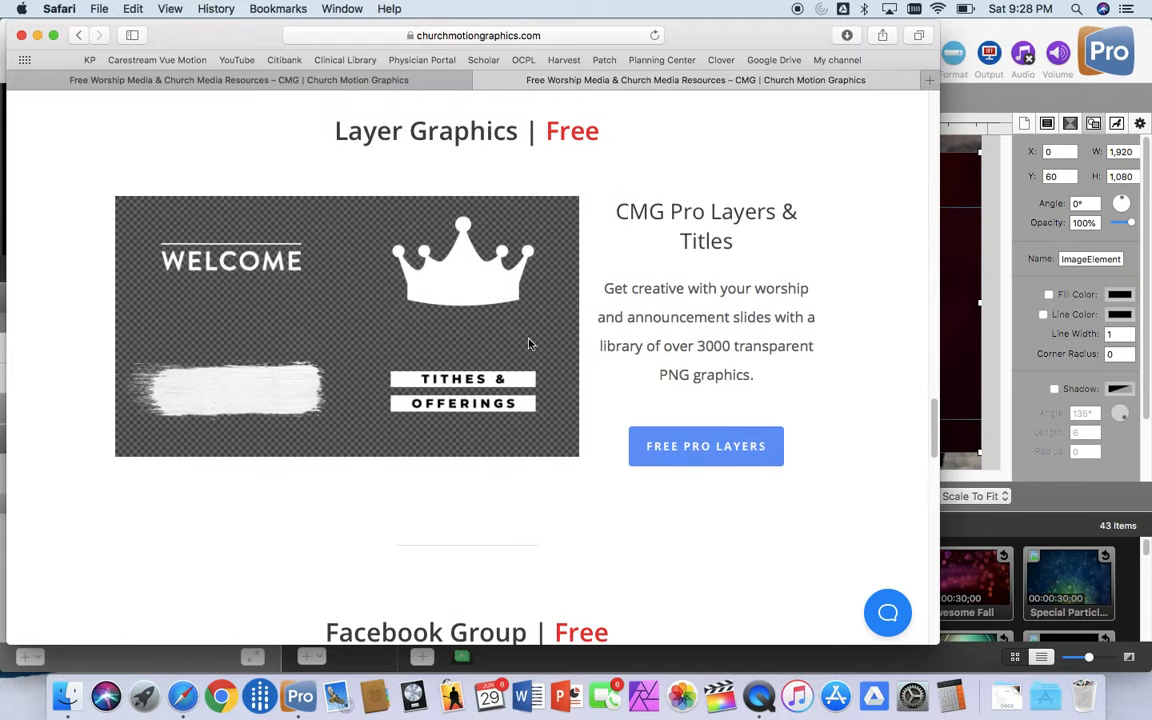
click(668, 448)
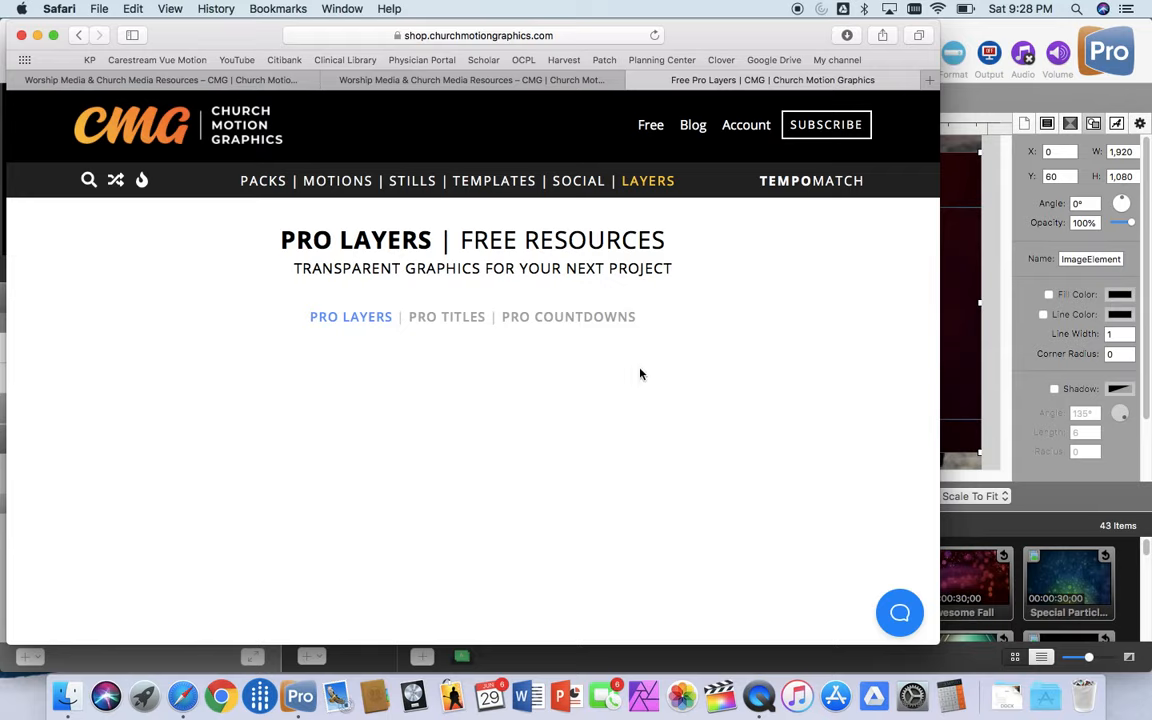
Step: Switch to ProPresenter and enlarge the red title background image to about 2,231 by 1,349 so it covers the whole slide
click(956, 383)
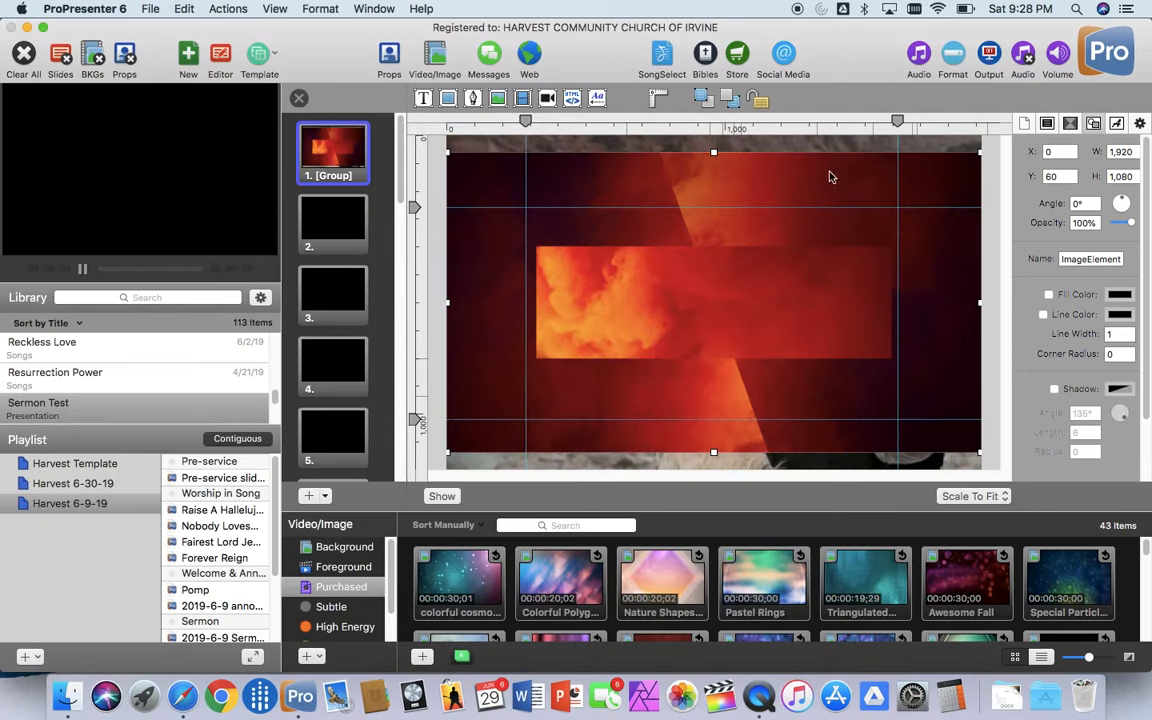
drag(979, 153, 1013, 122)
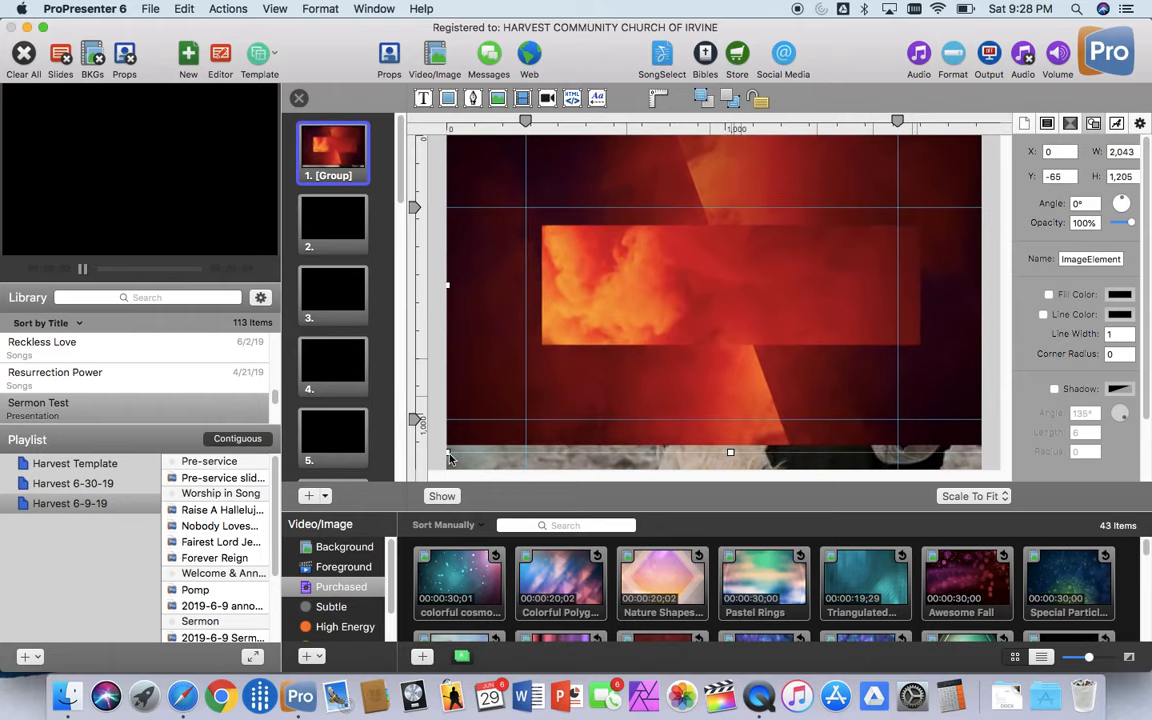
drag(449, 455, 393, 488)
click(492, 420)
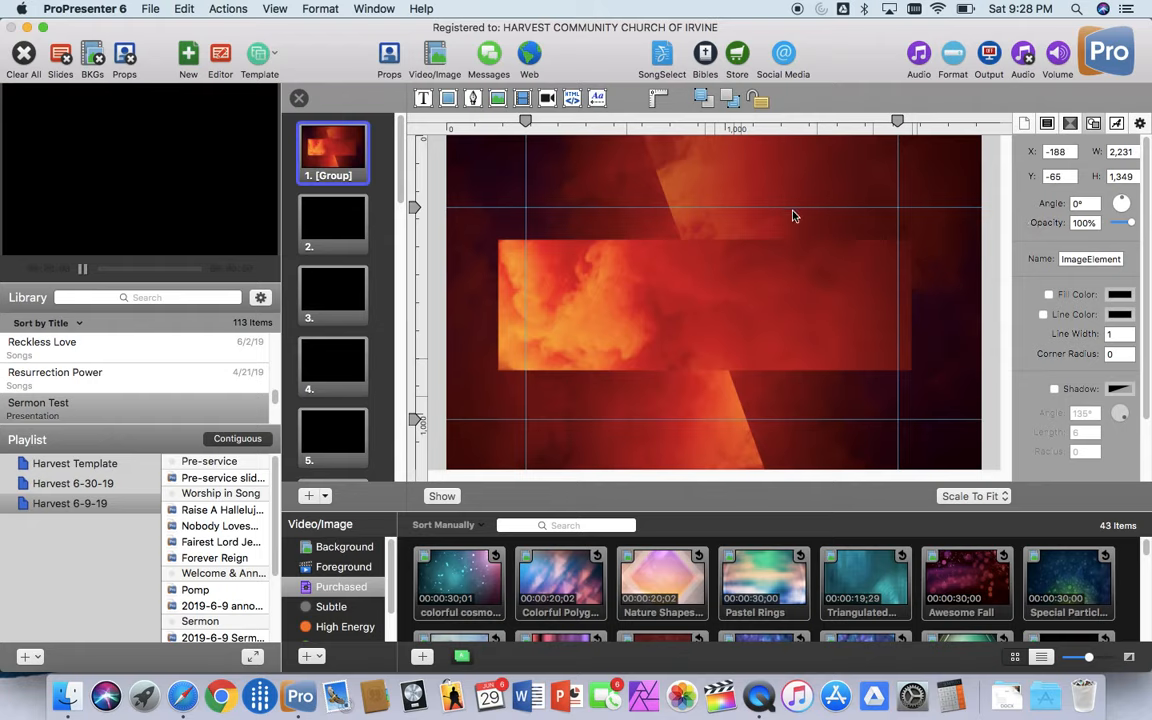
Step: Lower the title background image's opacity to 77% so the photo underneath shows through
click(1132, 224)
drag(1132, 224, 1128, 226)
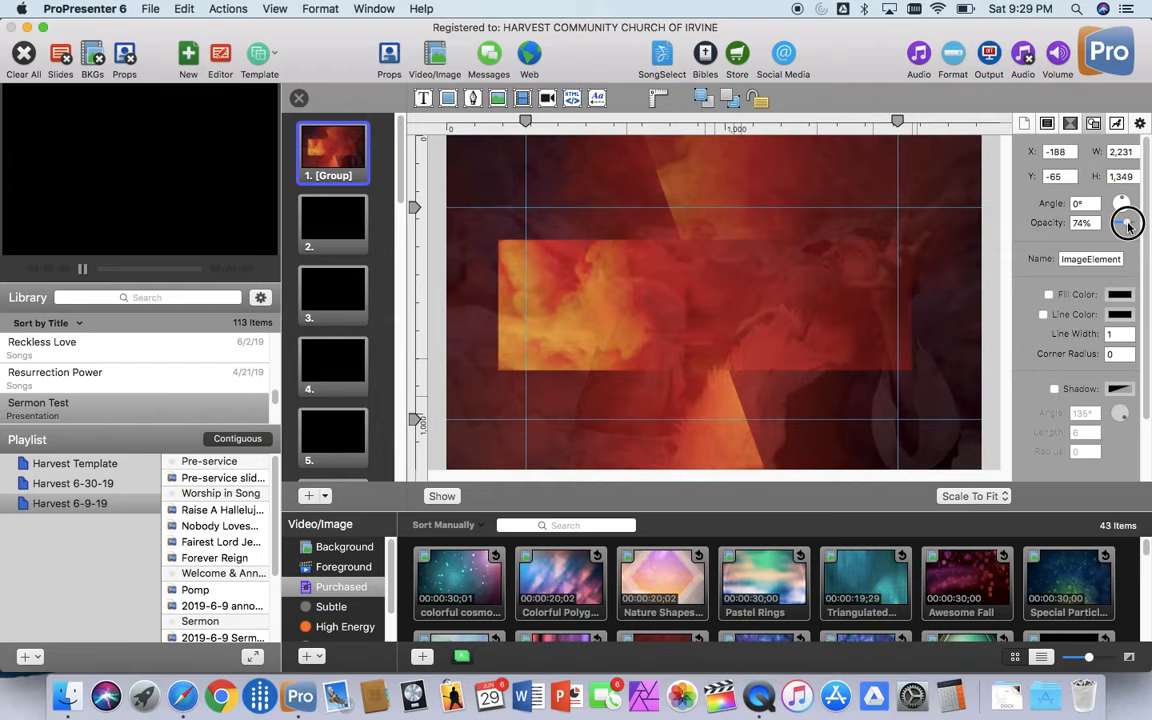
drag(1127, 226, 1128, 224)
Step: Swap the stacking order of the photo and the title background in the slide's element list, and restore the original order
click(1047, 124)
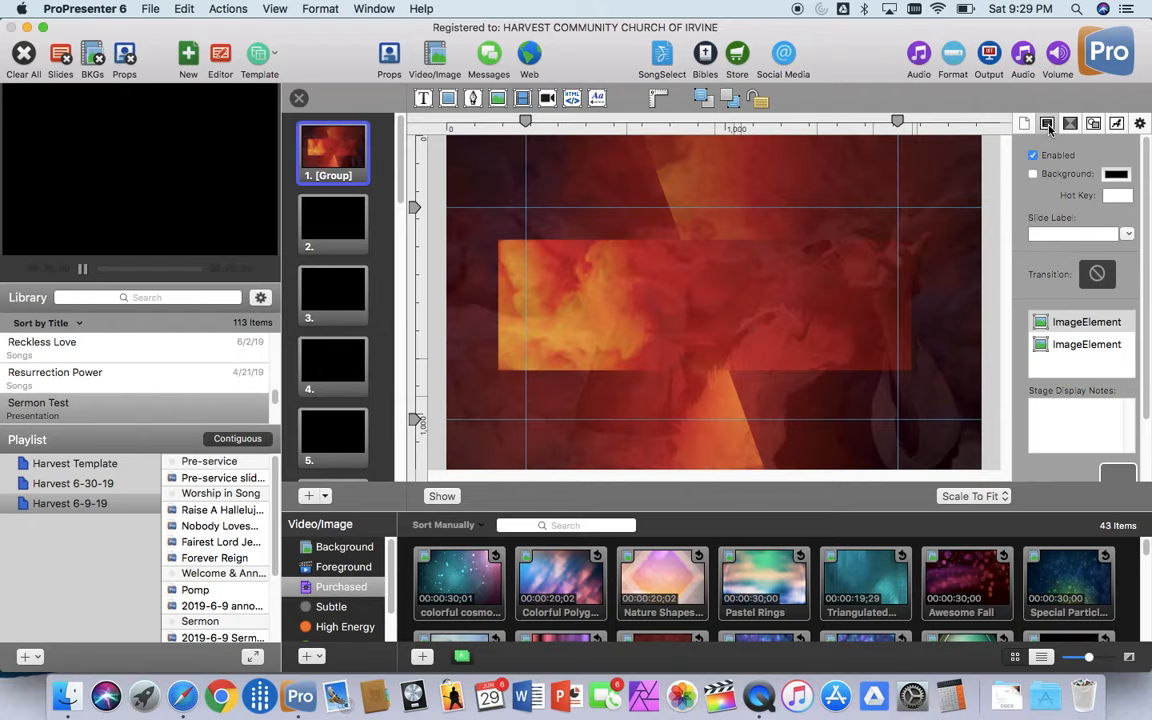
click(1069, 348)
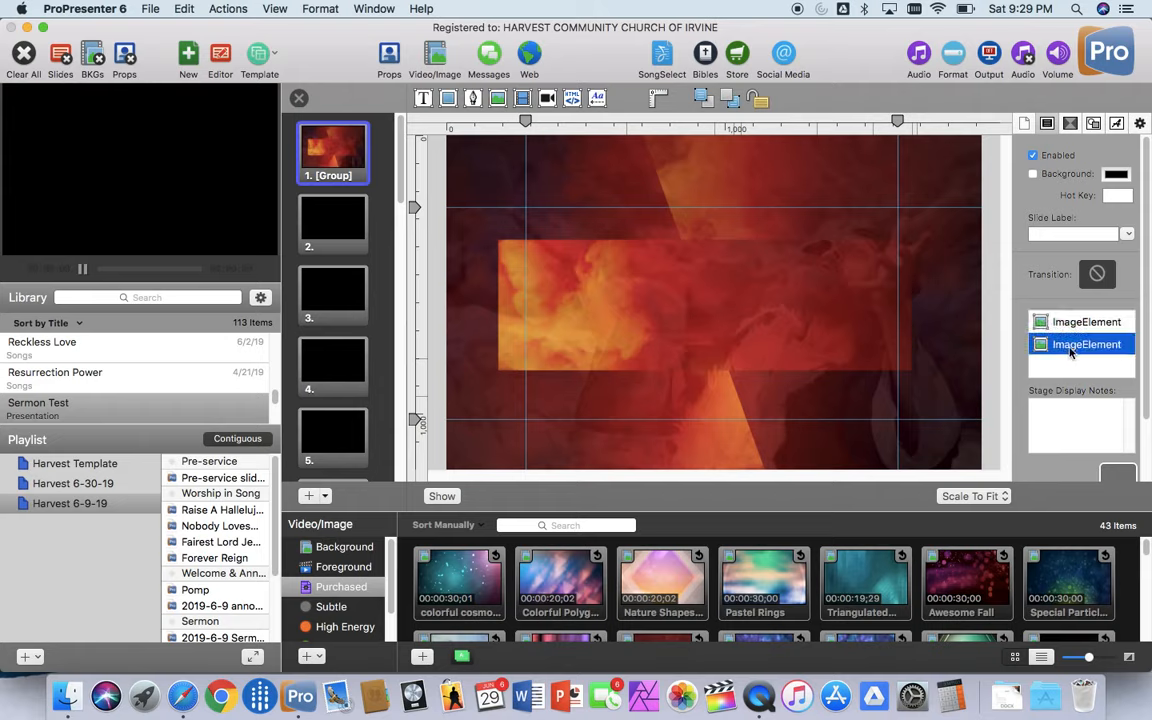
click(1070, 324)
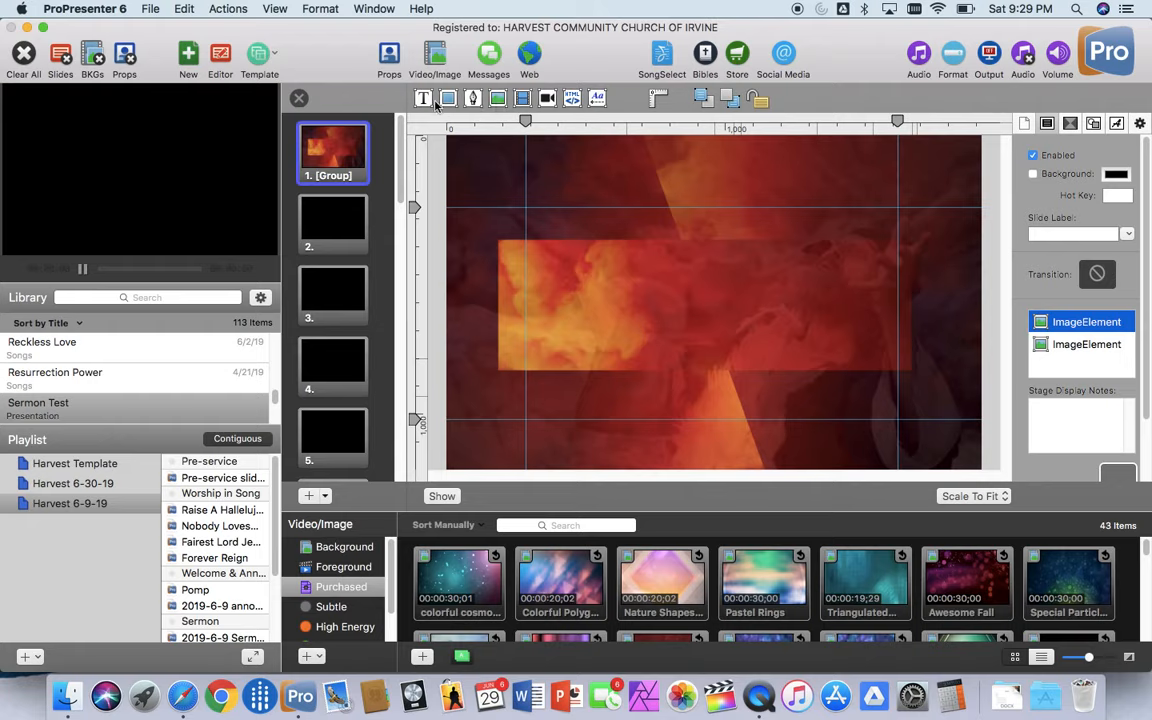
click(1068, 345)
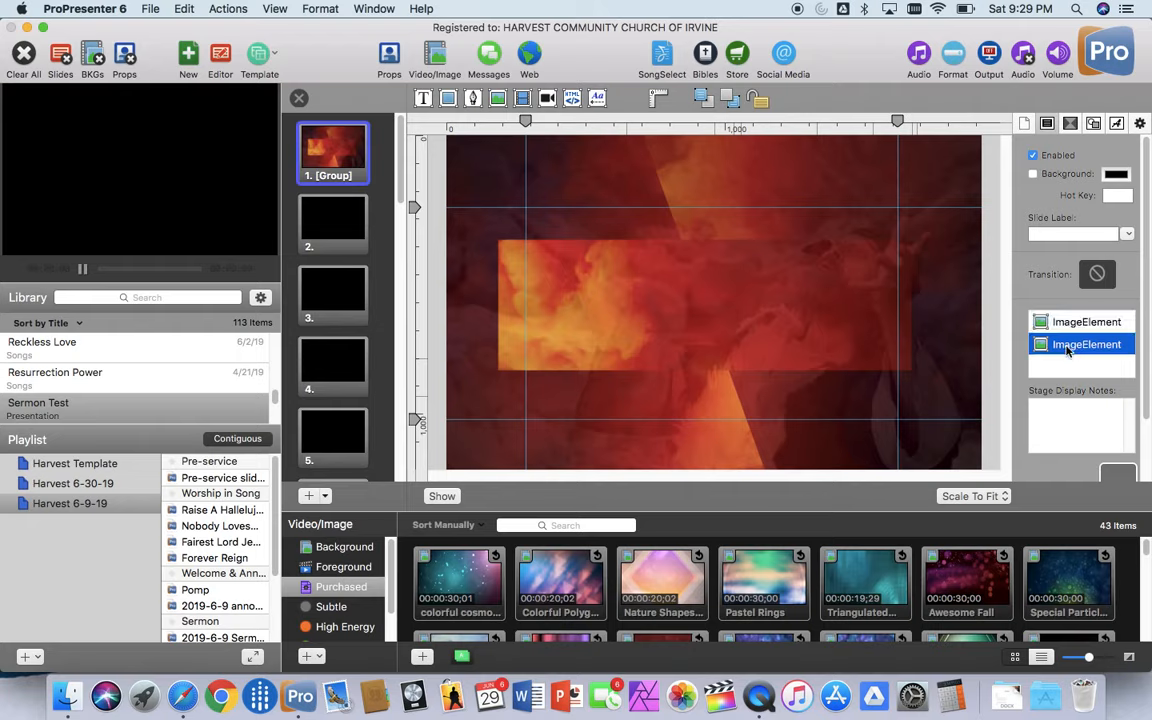
drag(1068, 345, 1069, 318)
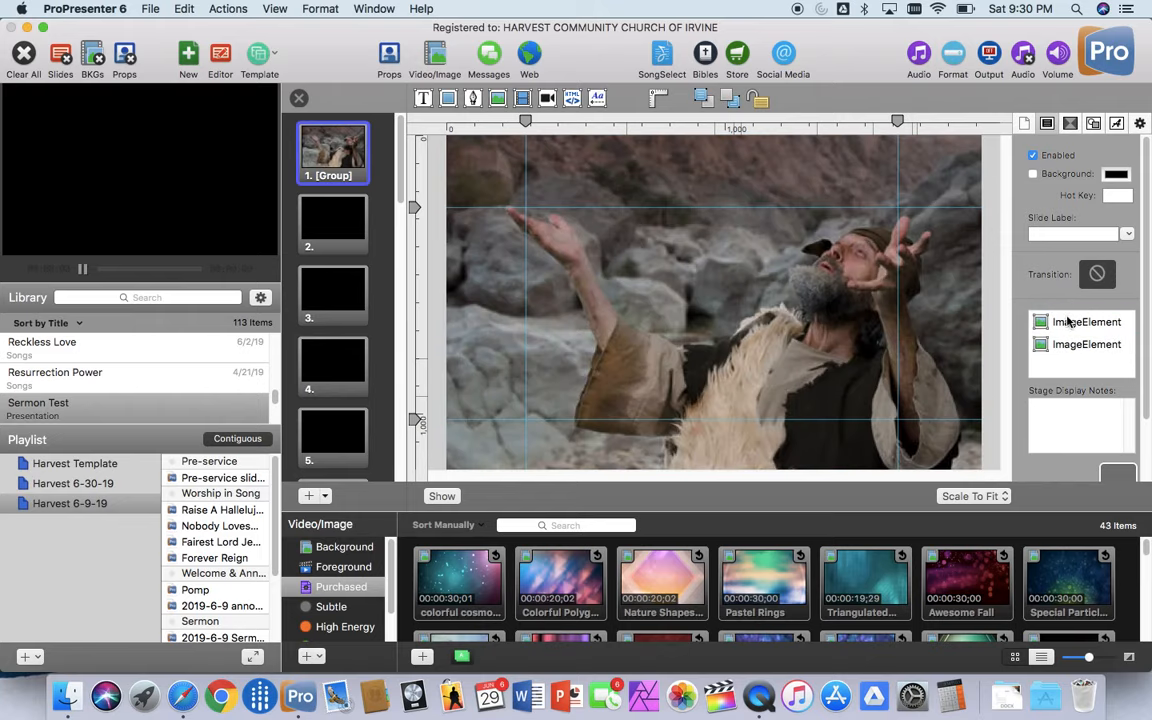
click(1069, 322)
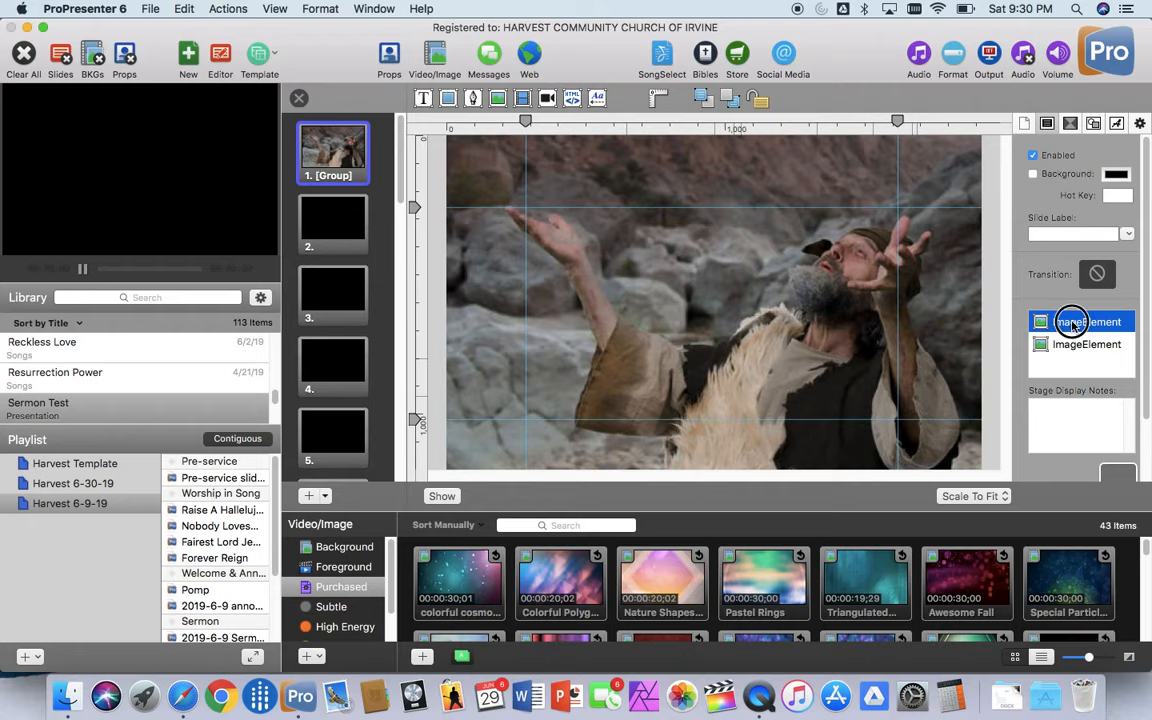
drag(1073, 327, 1077, 353)
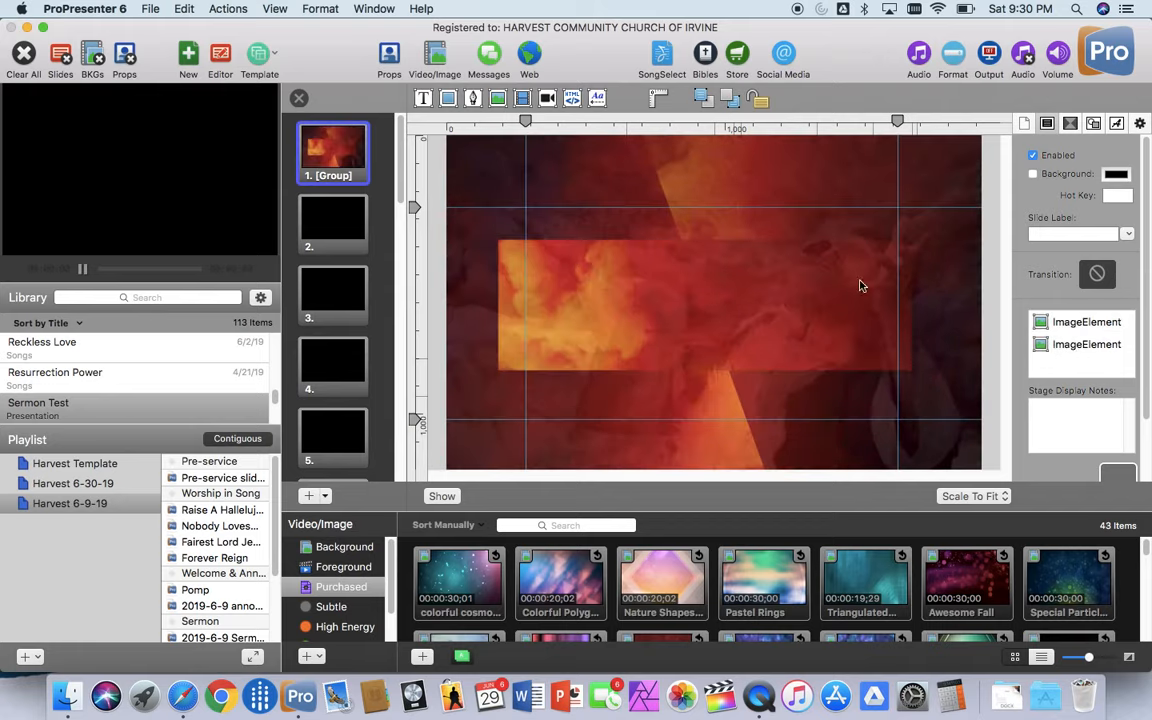
Step: Review the build, shape and text settings available for slide elements, and return to the slide properties
click(1071, 124)
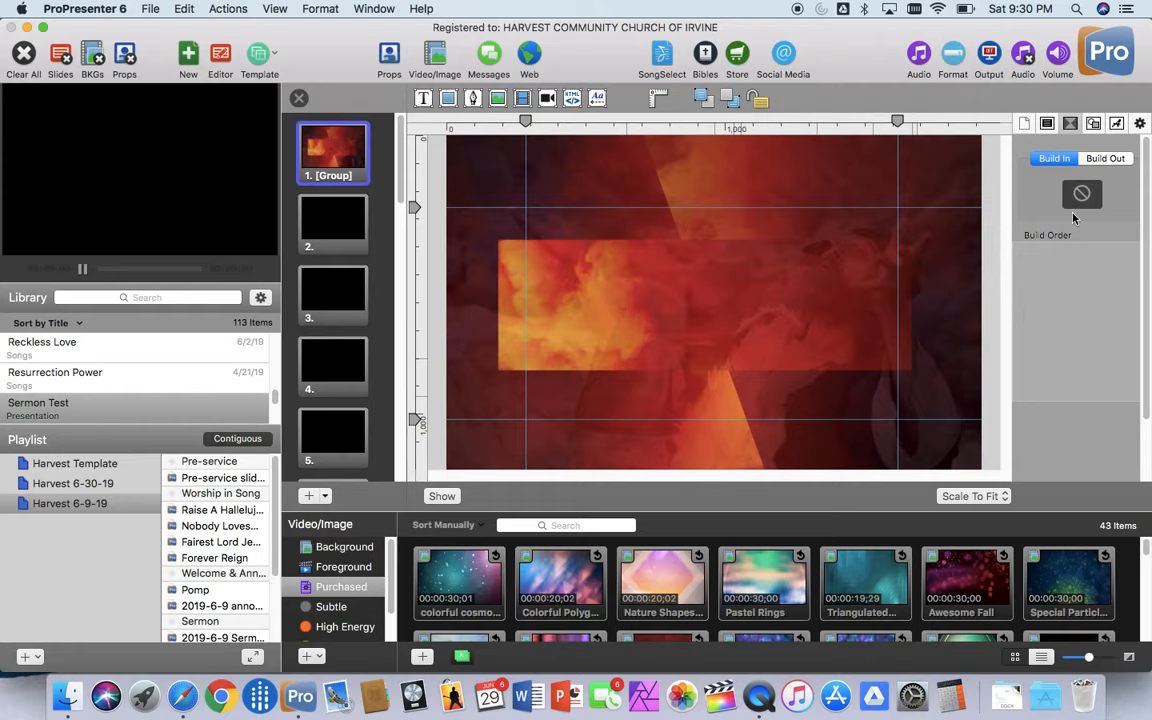
click(1093, 123)
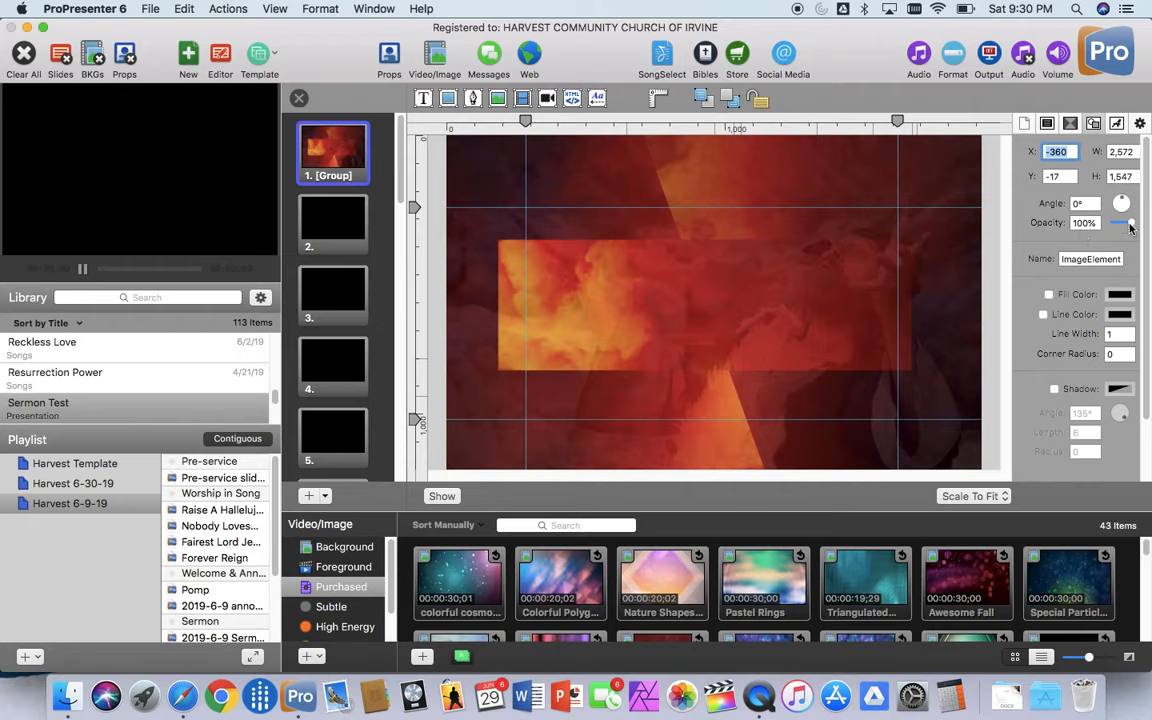
mouse_move(1131, 226)
mouse_down()
mouse_move(1109, 224)
mouse_move(1143, 224)
mouse_up()
click(1117, 123)
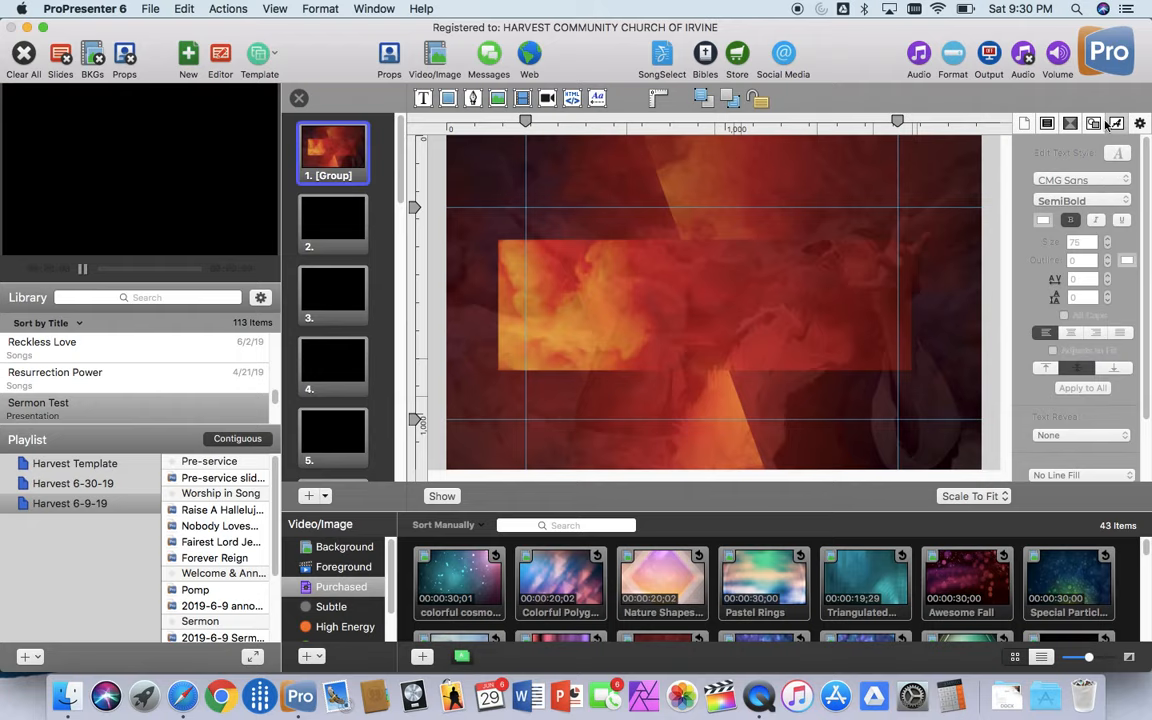
click(1066, 124)
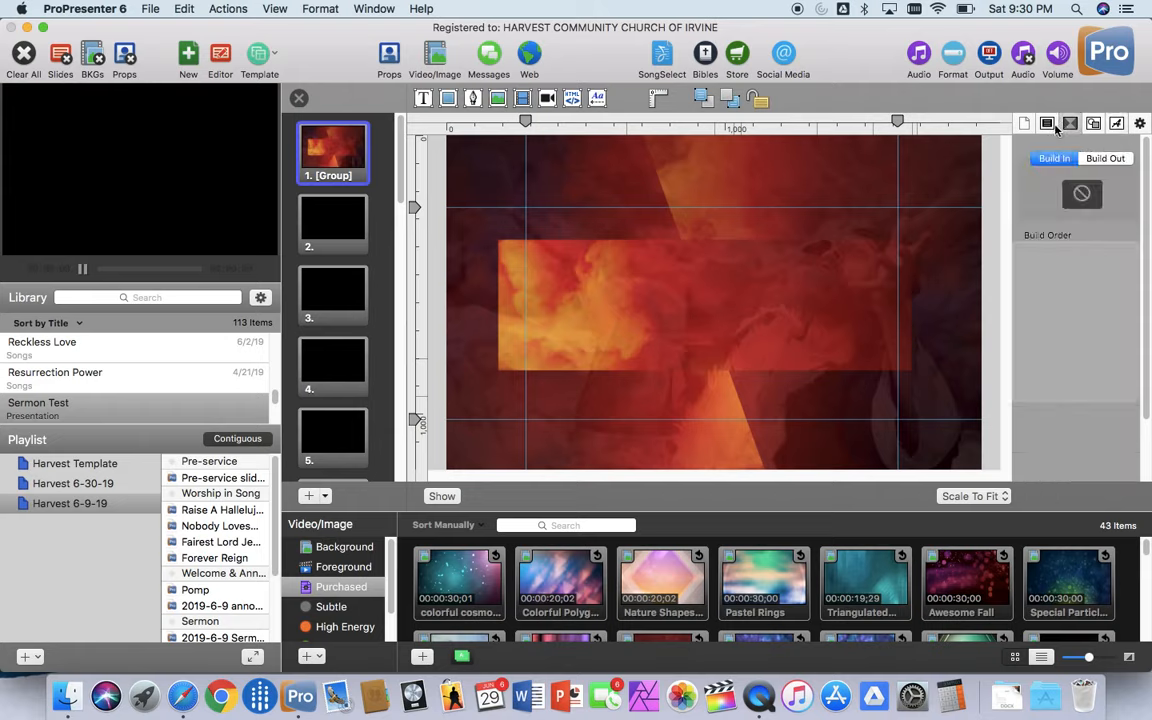
click(1052, 125)
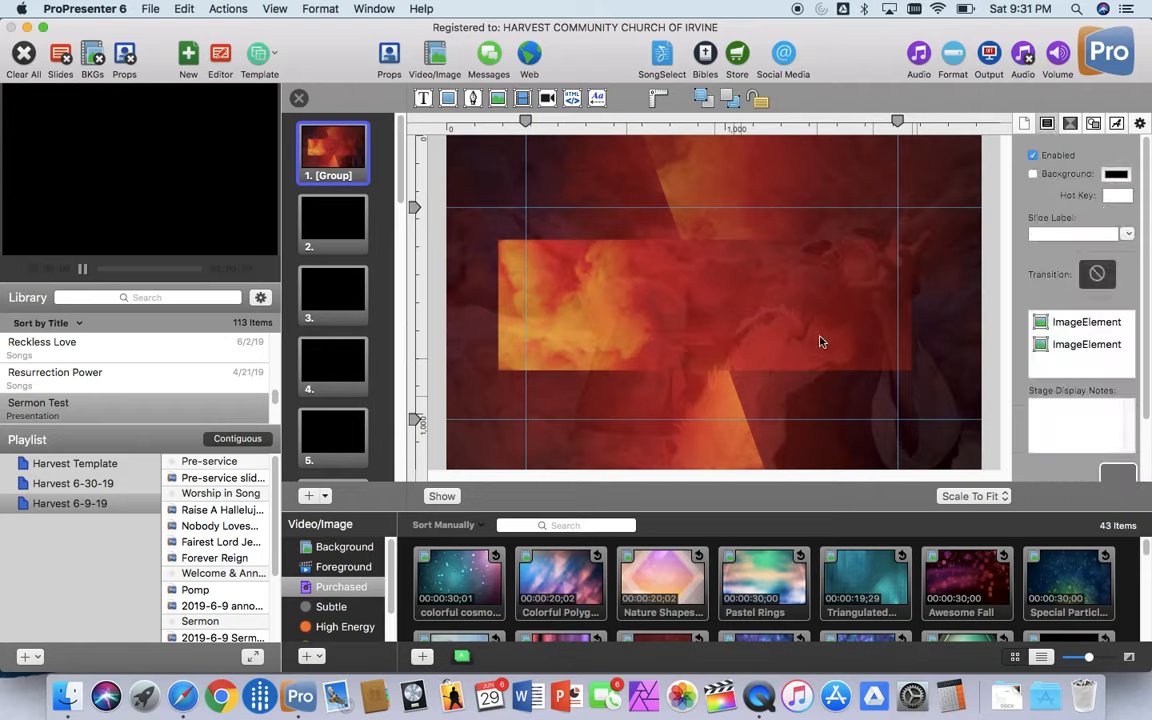
Step: Replace the red title background with a rectangle shape stretched over the entire slide, about 1,961 by 1,228
click(730, 187)
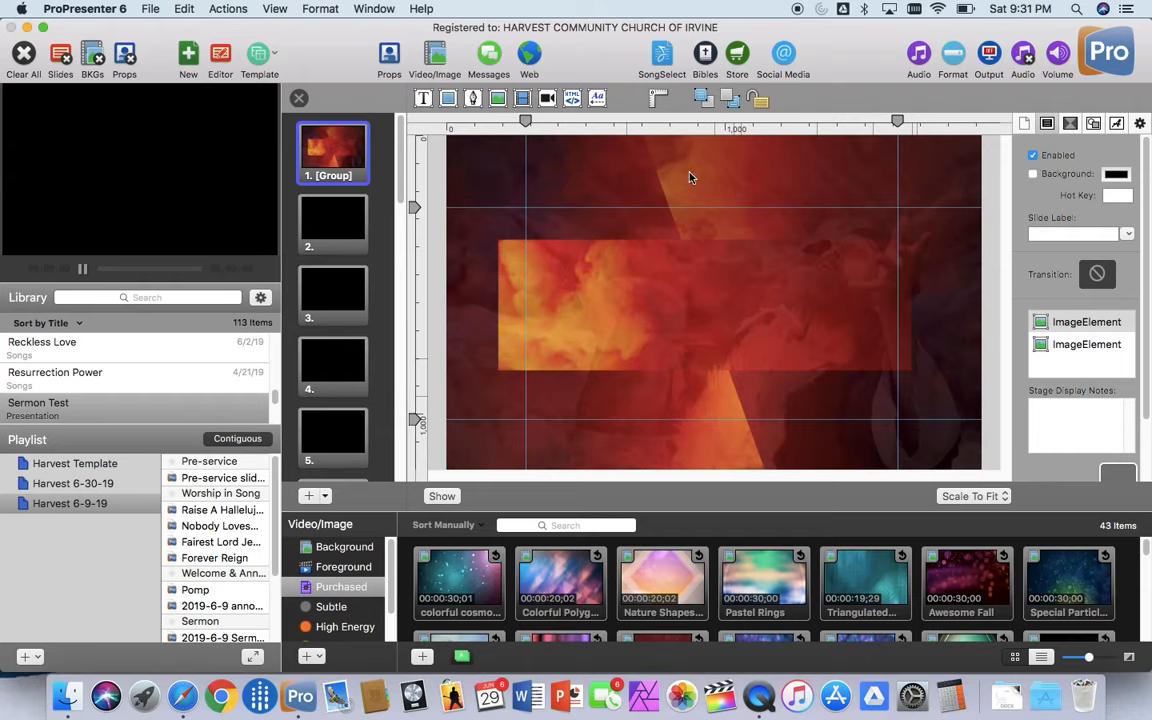
key(Delete)
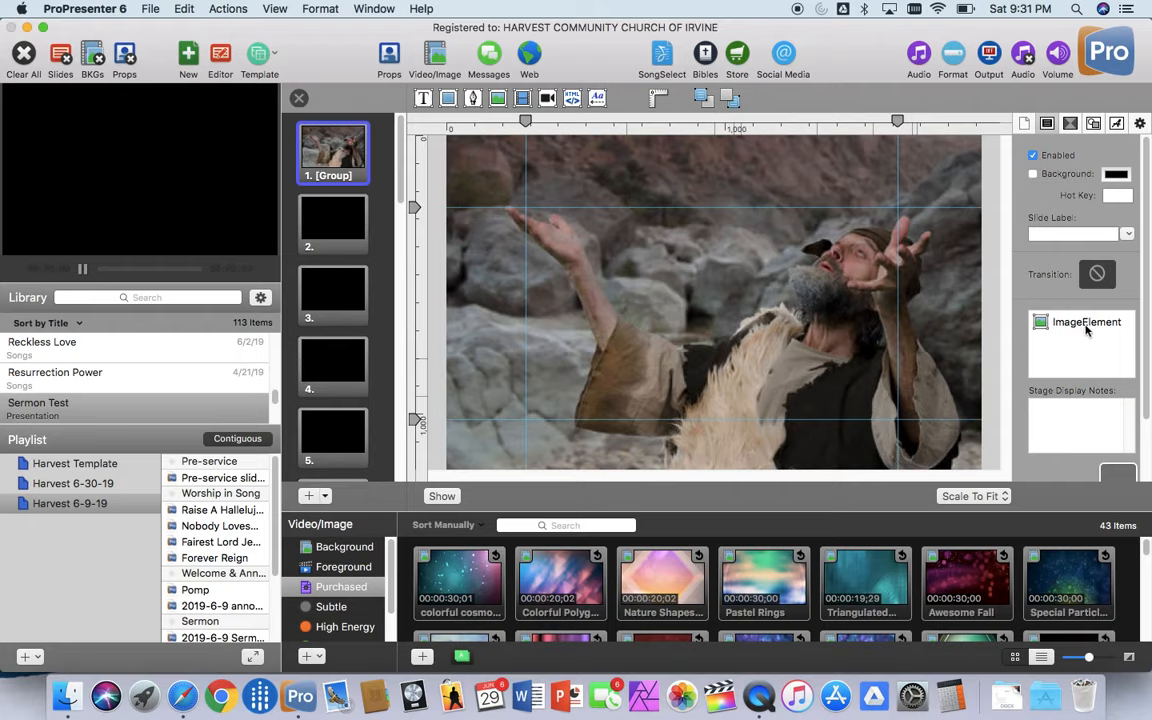
click(450, 101)
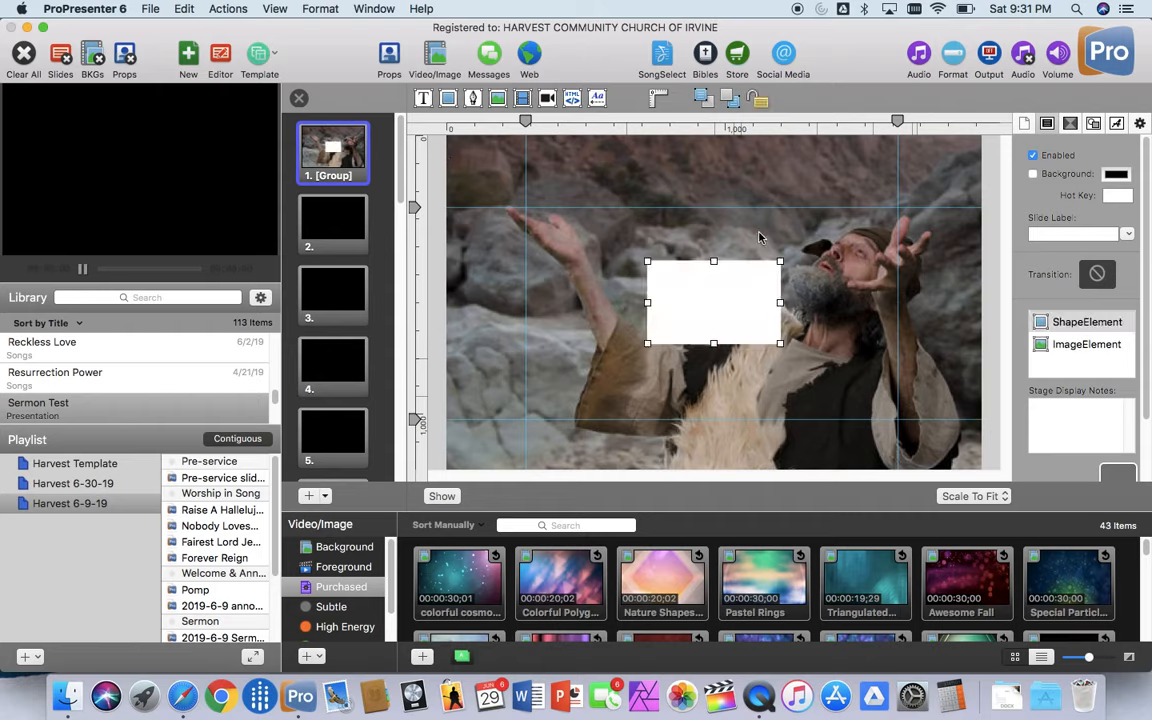
drag(781, 261, 987, 131)
drag(648, 344, 441, 478)
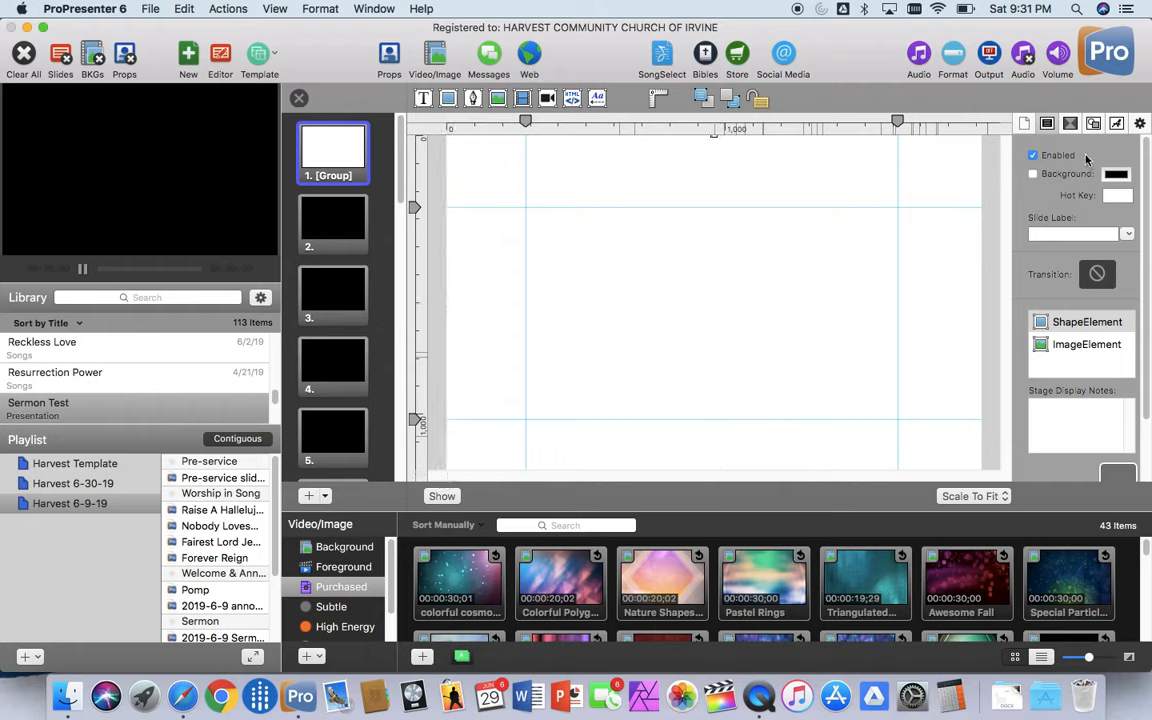
Step: Try a reduced opacity of about 72% on the white overlay shape and restore it to 100%
click(1092, 123)
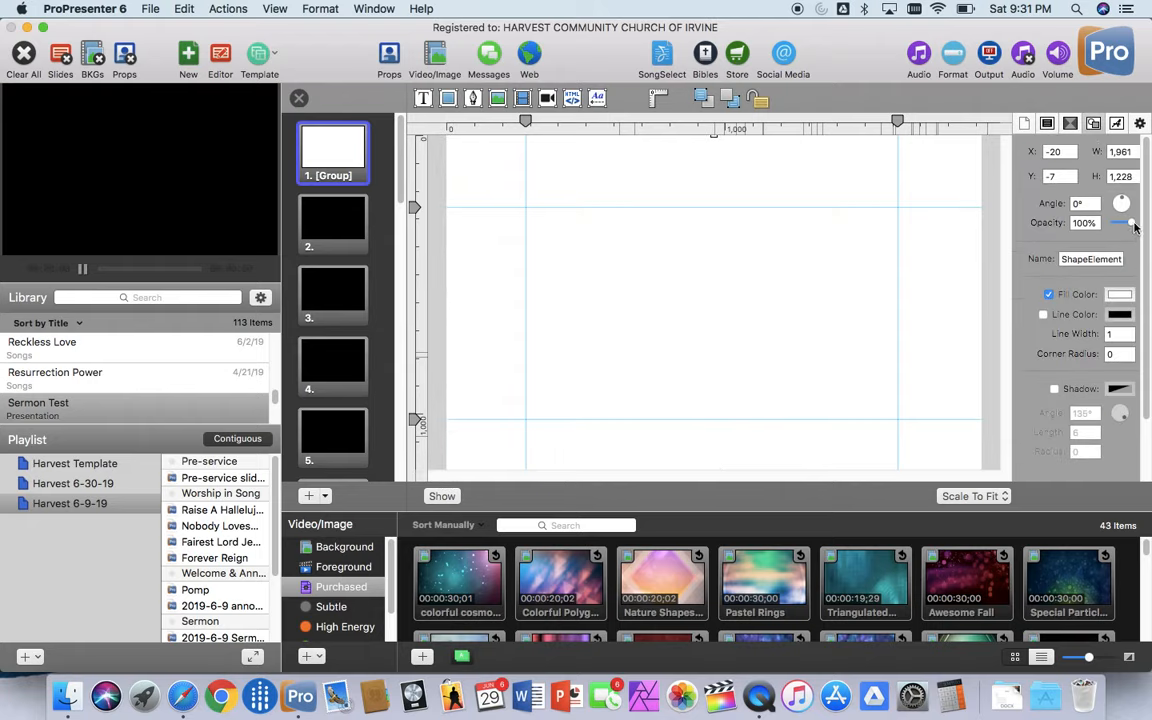
drag(1134, 226, 1128, 224)
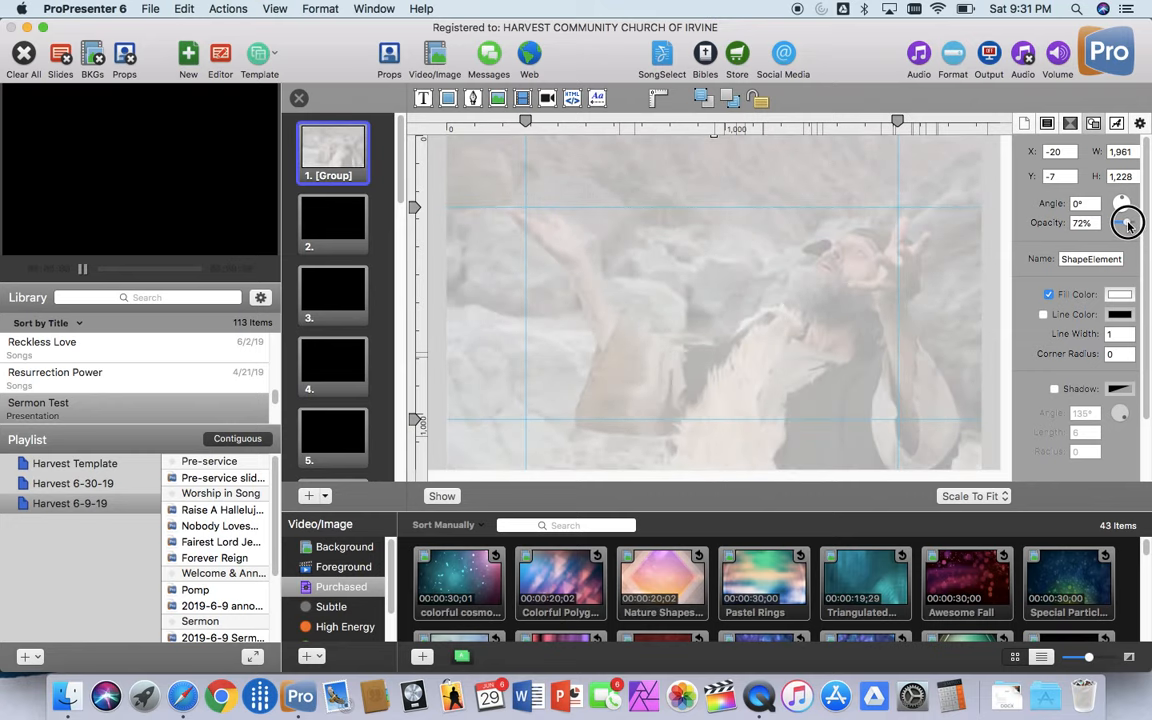
drag(1128, 224, 1131, 222)
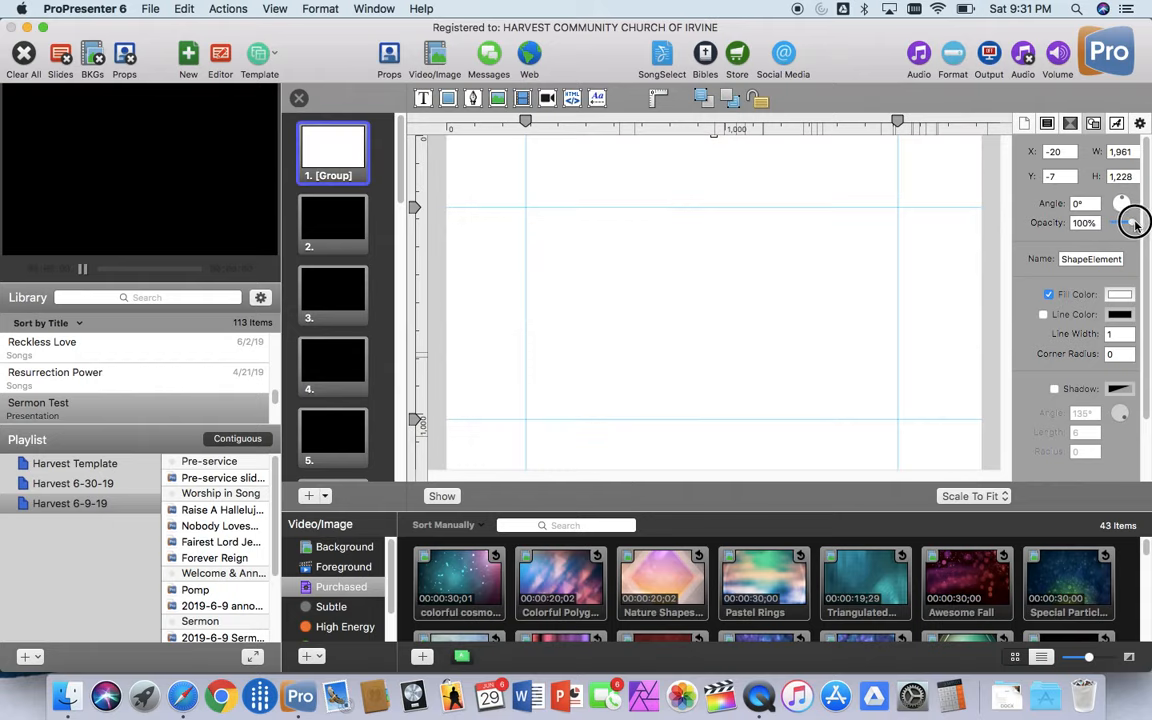
Step: Set the overlay shape's fill color to Iron from the pencil colors
click(1120, 296)
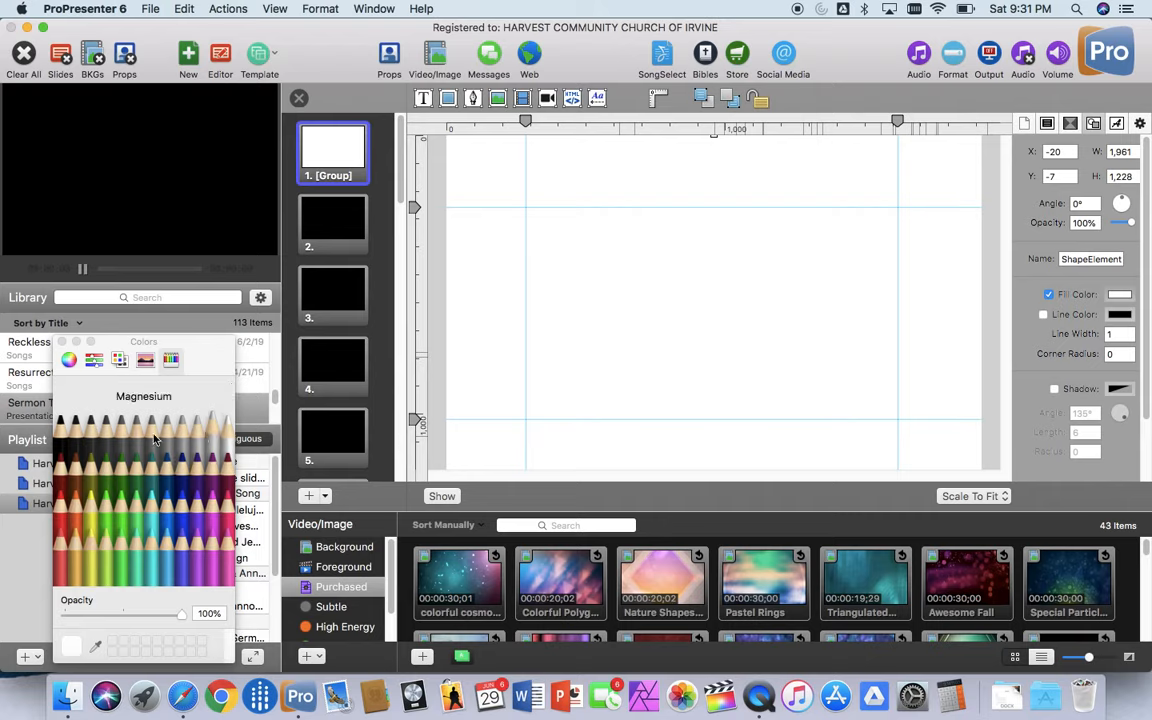
click(119, 360)
click(117, 361)
click(94, 360)
click(68, 360)
click(171, 360)
click(104, 443)
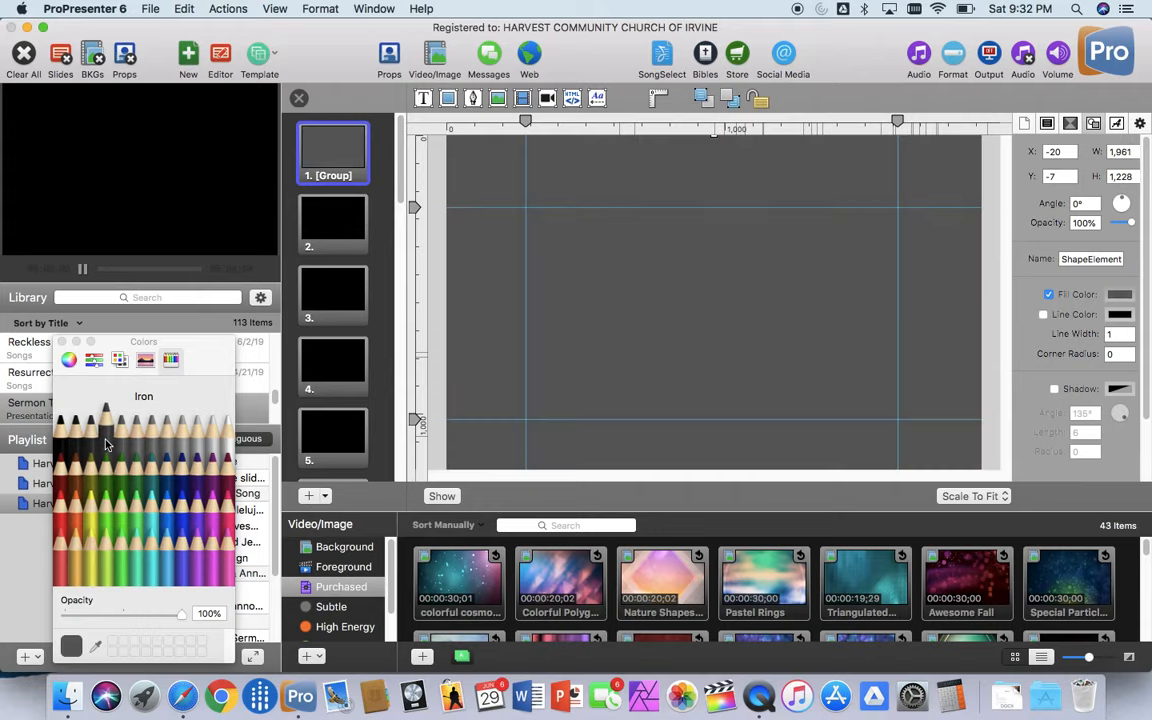
Step: Change the overlay shape's fill color to Tungsten and reduce its opacity to about 72%
click(92, 440)
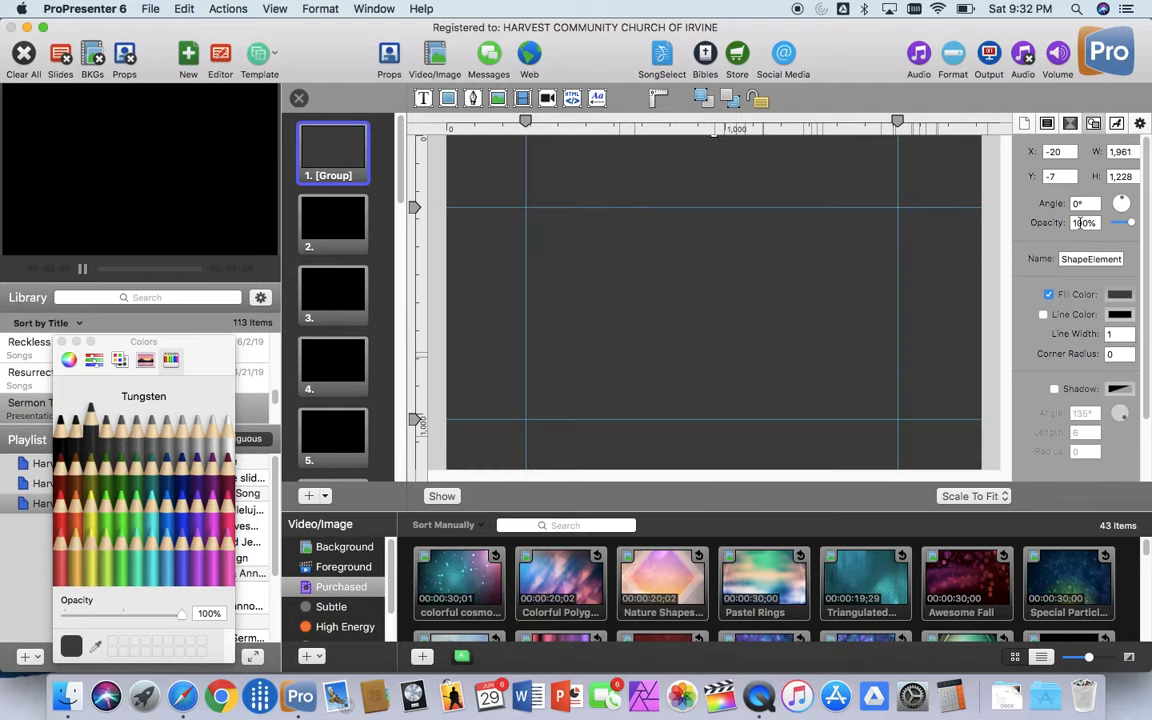
click(1133, 224)
drag(1133, 224, 1127, 226)
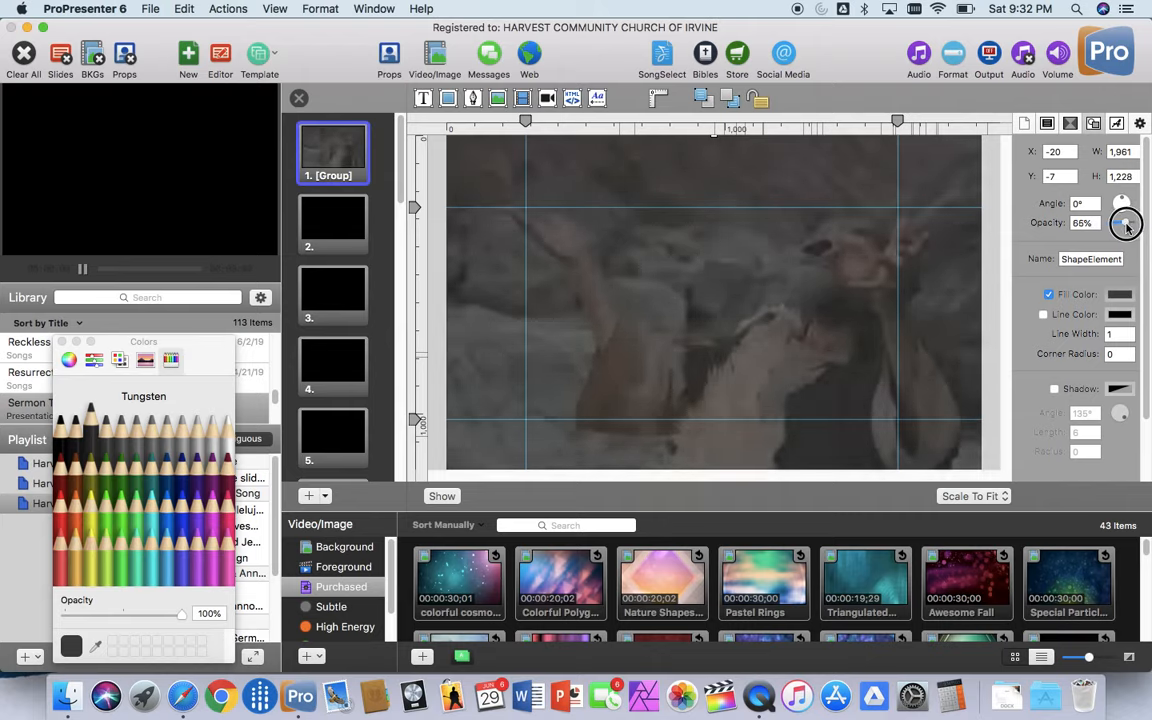
drag(1127, 226, 1128, 226)
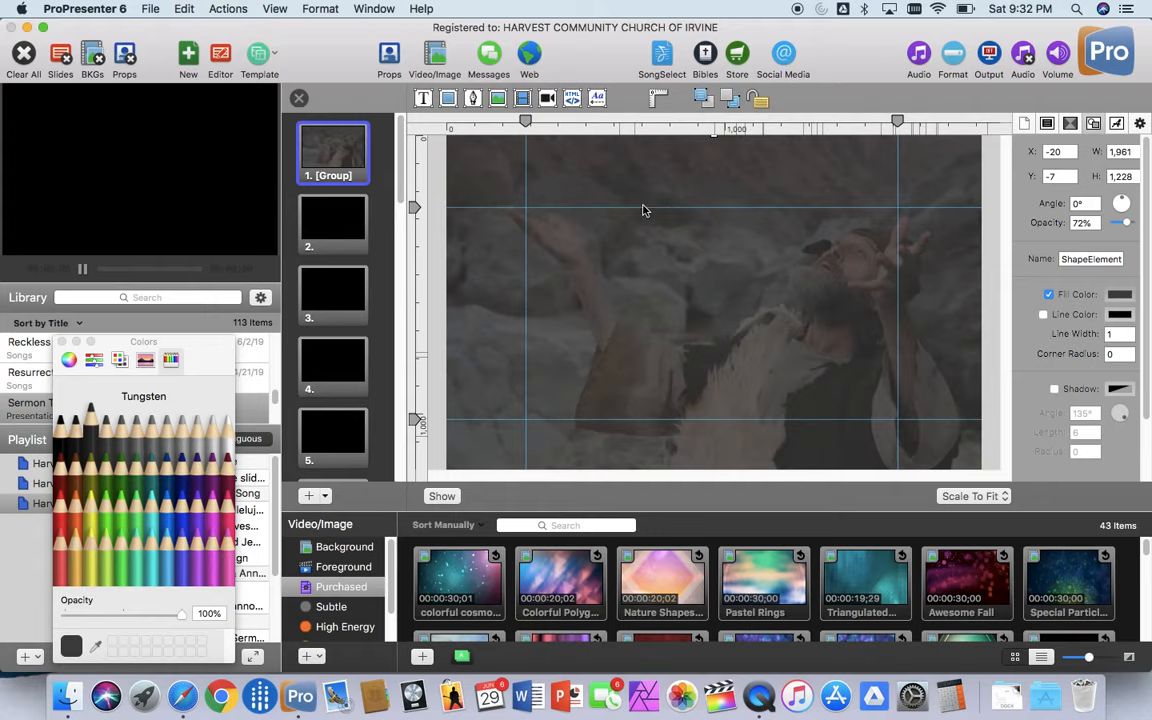
Step: Add a text element to the slide reading "John 3:16" with "God so loved the world etc..." below it
click(424, 100)
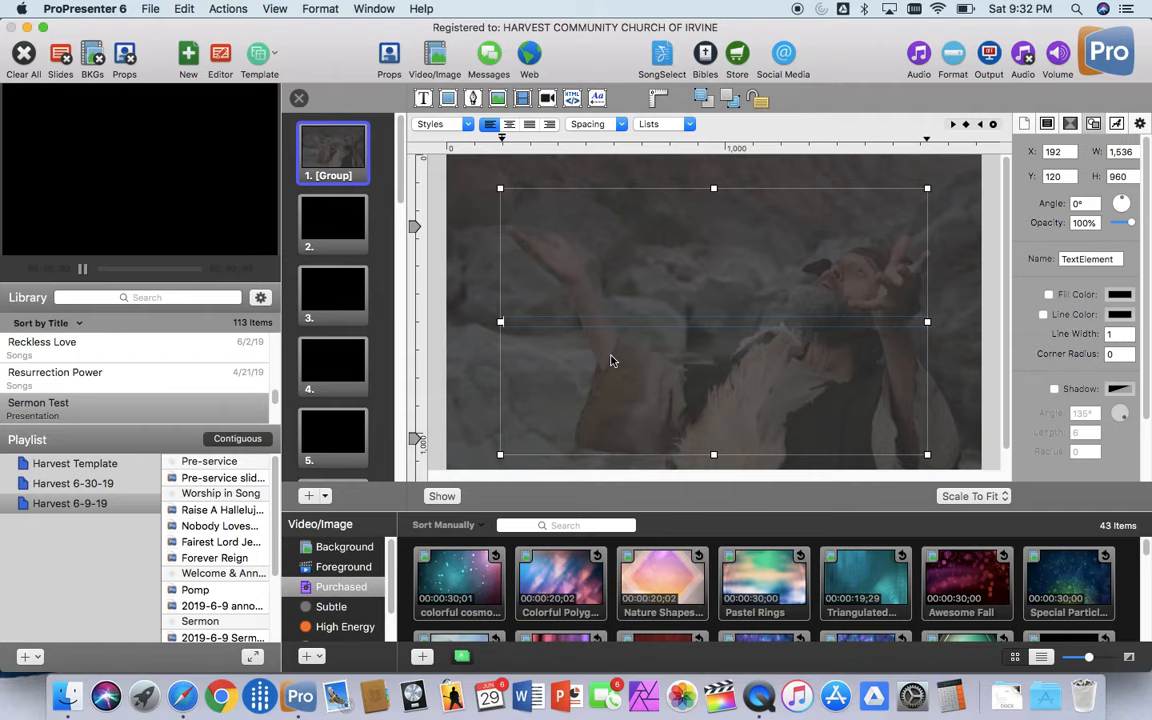
text(John 3:16)
key(Return)
text(God so loved)
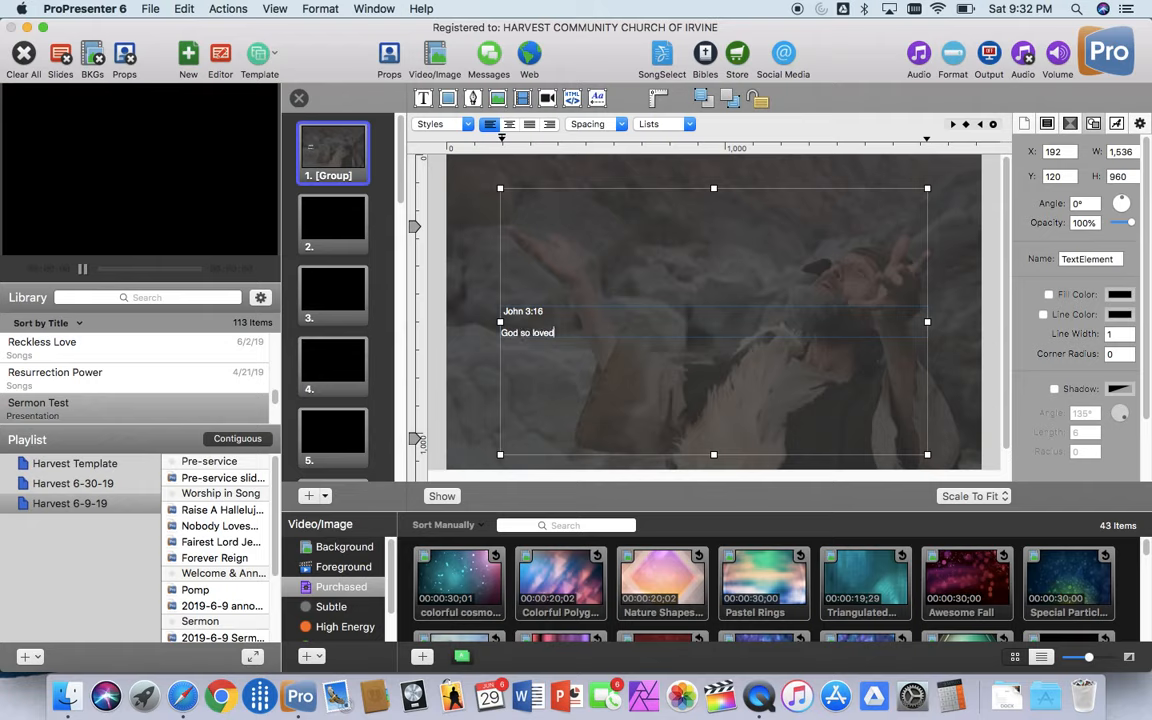
text( the world etc...)
Step: Change the font of all the text in the verse element to CMG Sans
key(super+a)
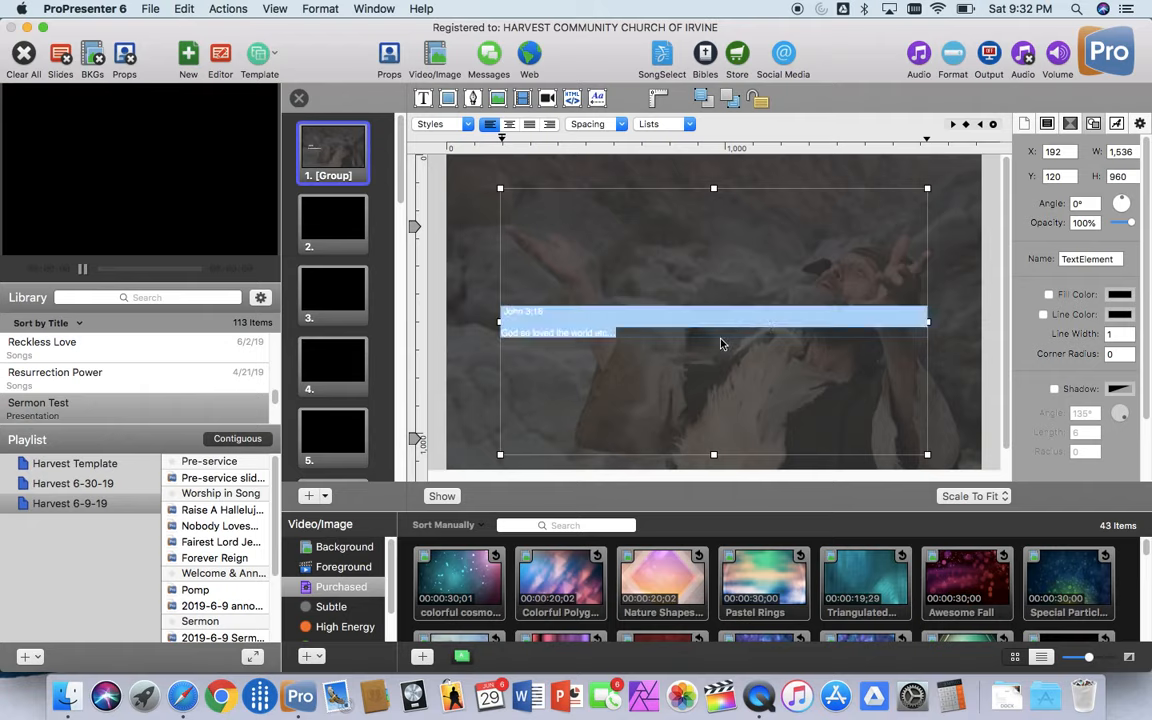
click(1119, 123)
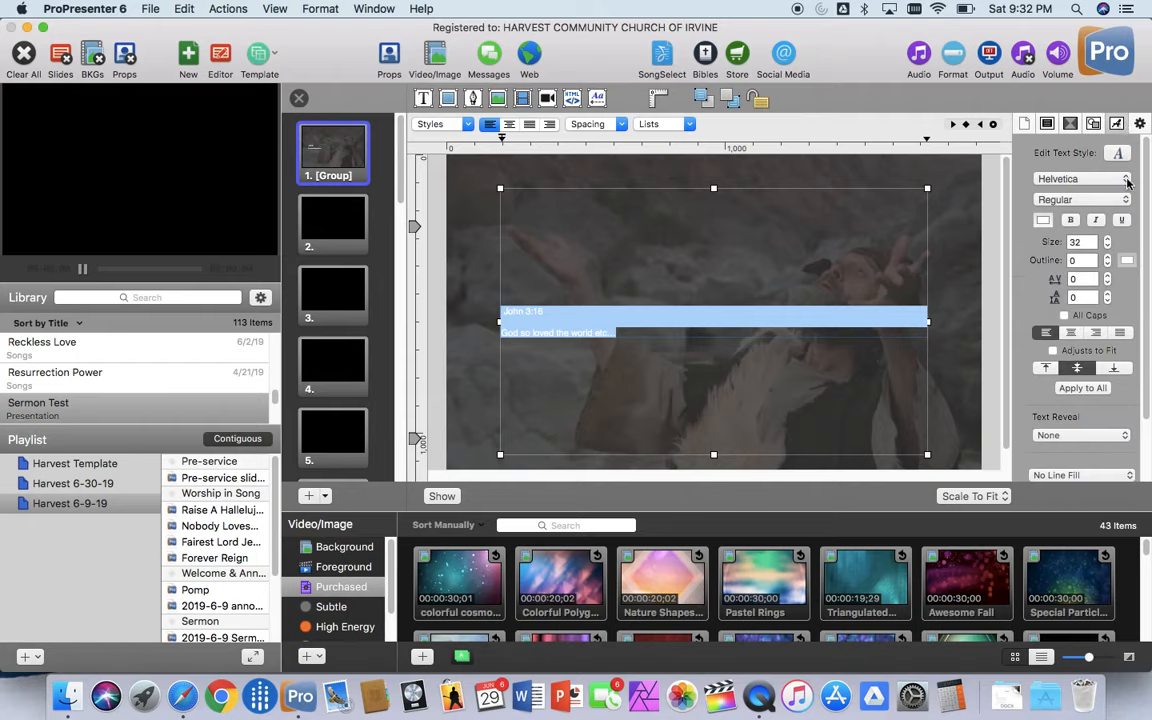
click(1126, 180)
click(1126, 180)
click(1126, 180)
click(1127, 183)
click(1127, 183)
click(1127, 183)
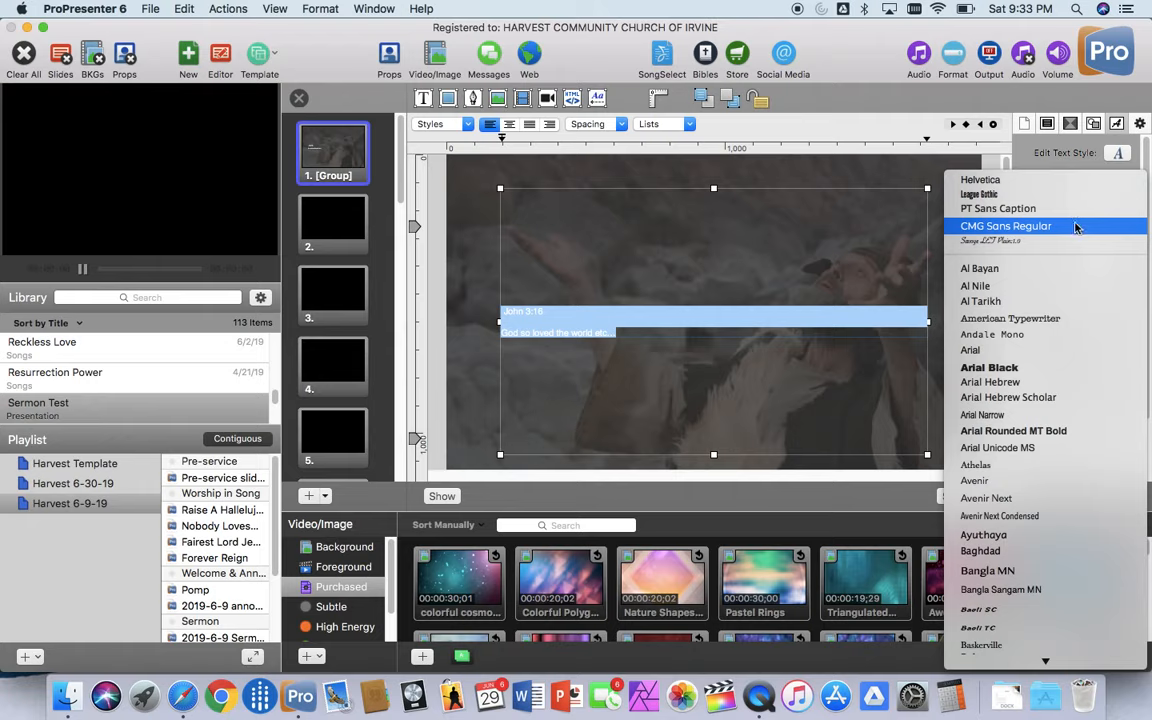
scroll(1046, 440, down, 10)
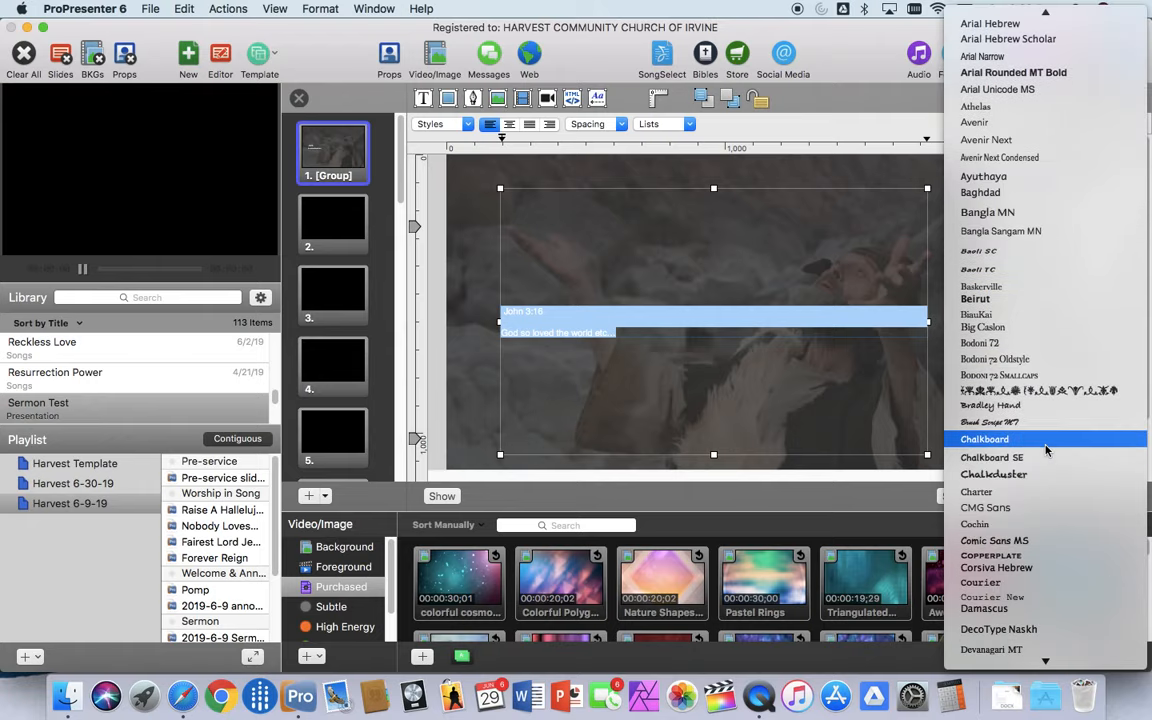
scroll(1046, 450, down, 2)
click(1006, 458)
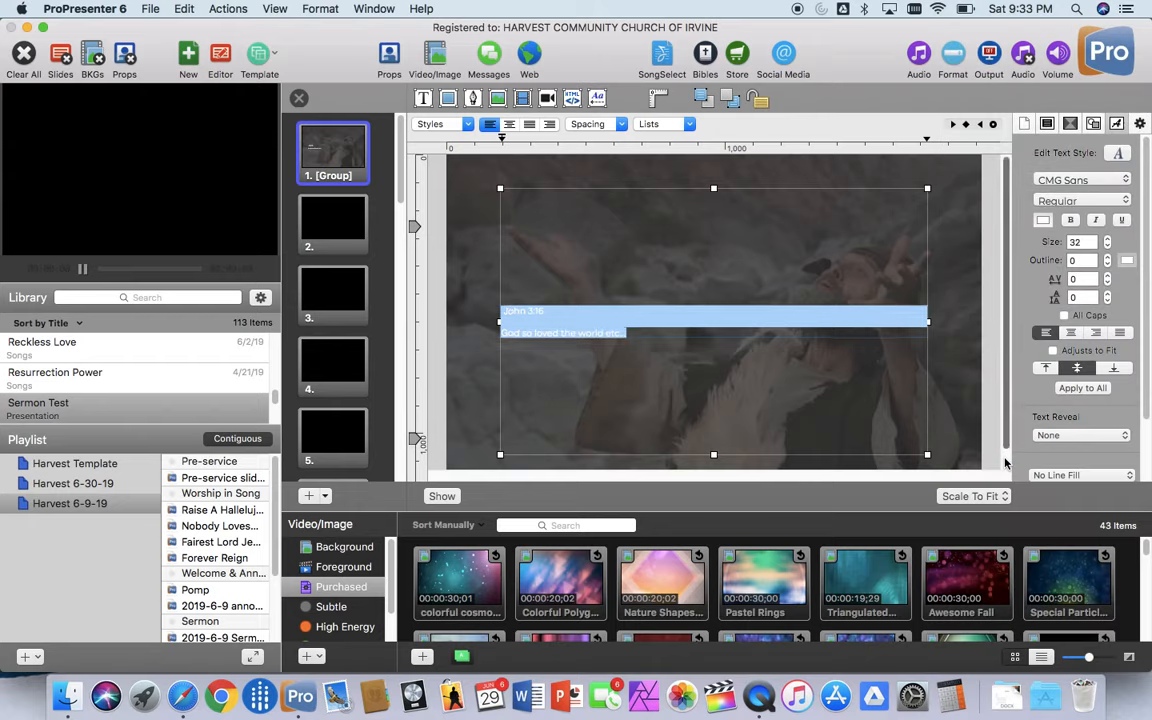
Step: Try a font size of 100 on all the verse text
click(1107, 241)
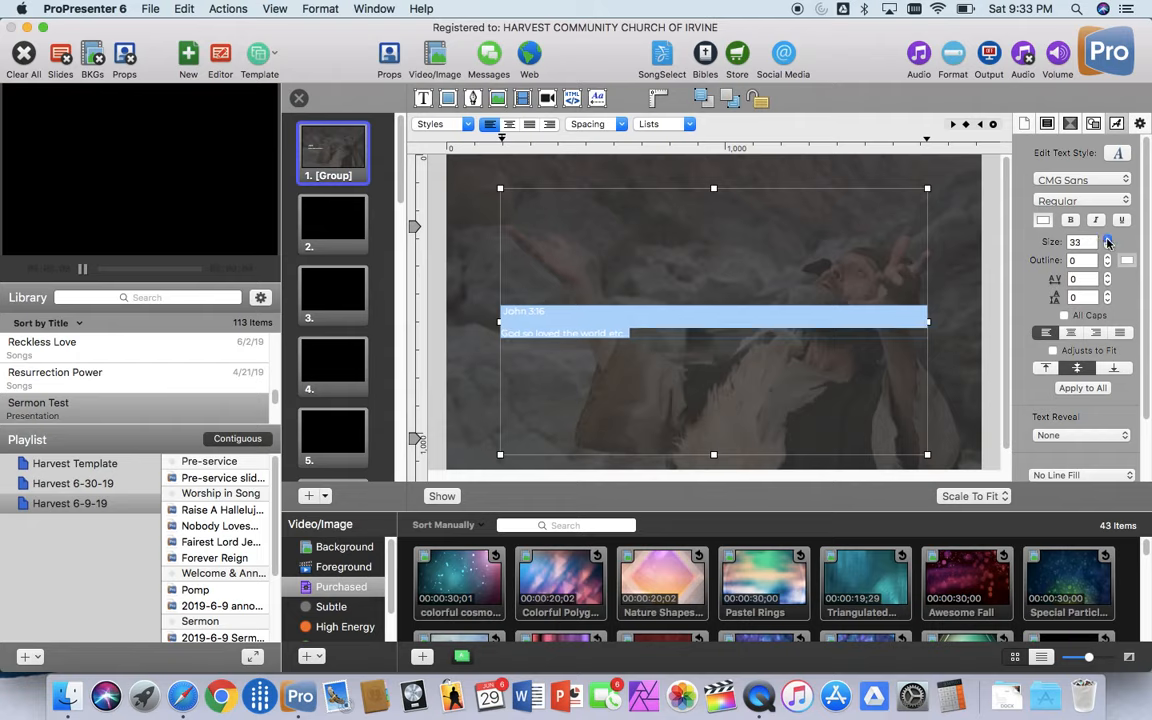
click(1107, 241)
click(1107, 241)
click(1107, 241)
click(1107, 241)
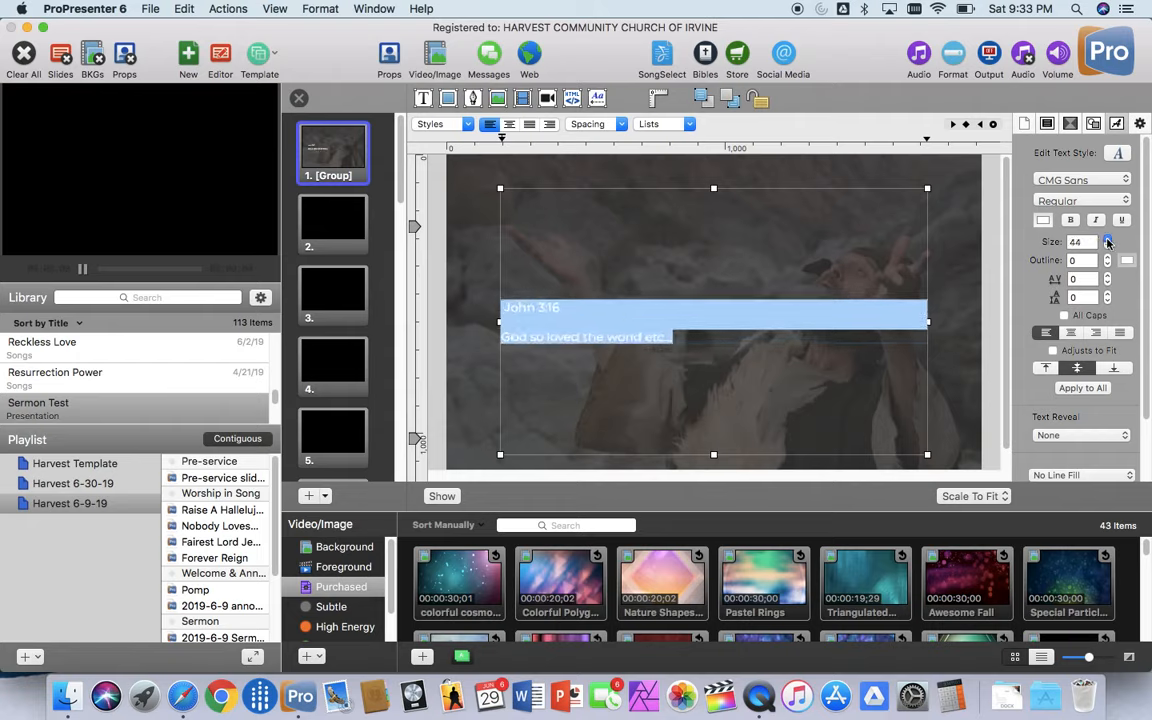
click(1107, 241)
double_click(1082, 242)
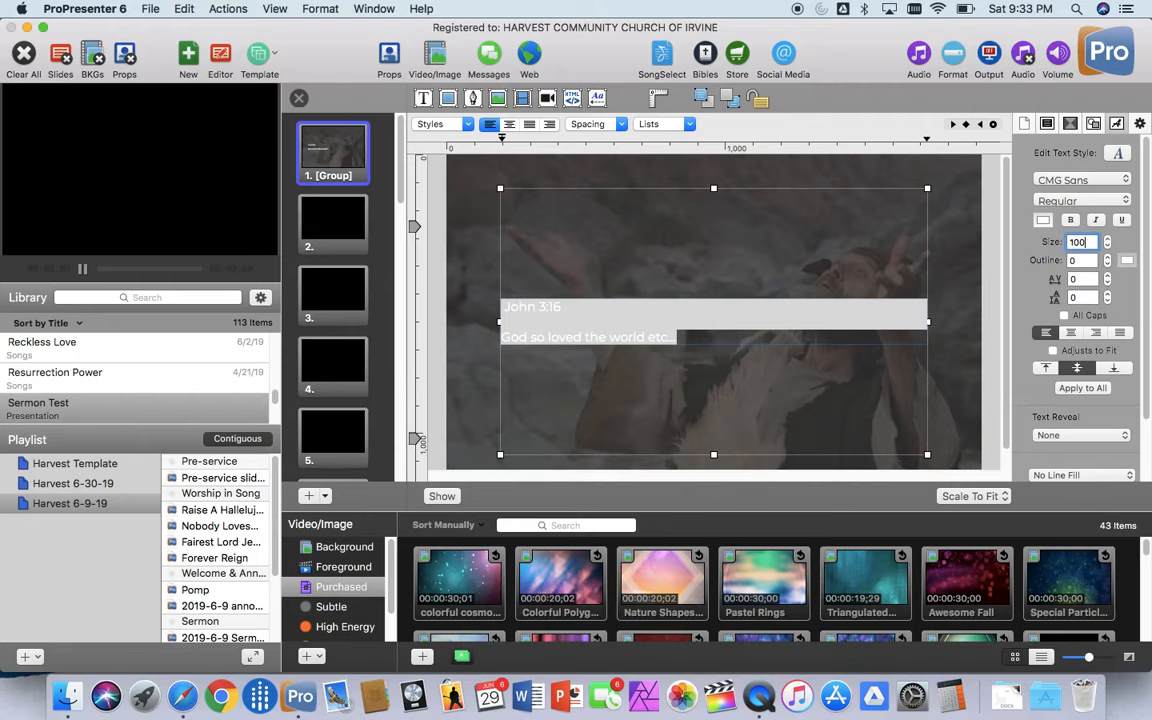
text(100)
key(Return)
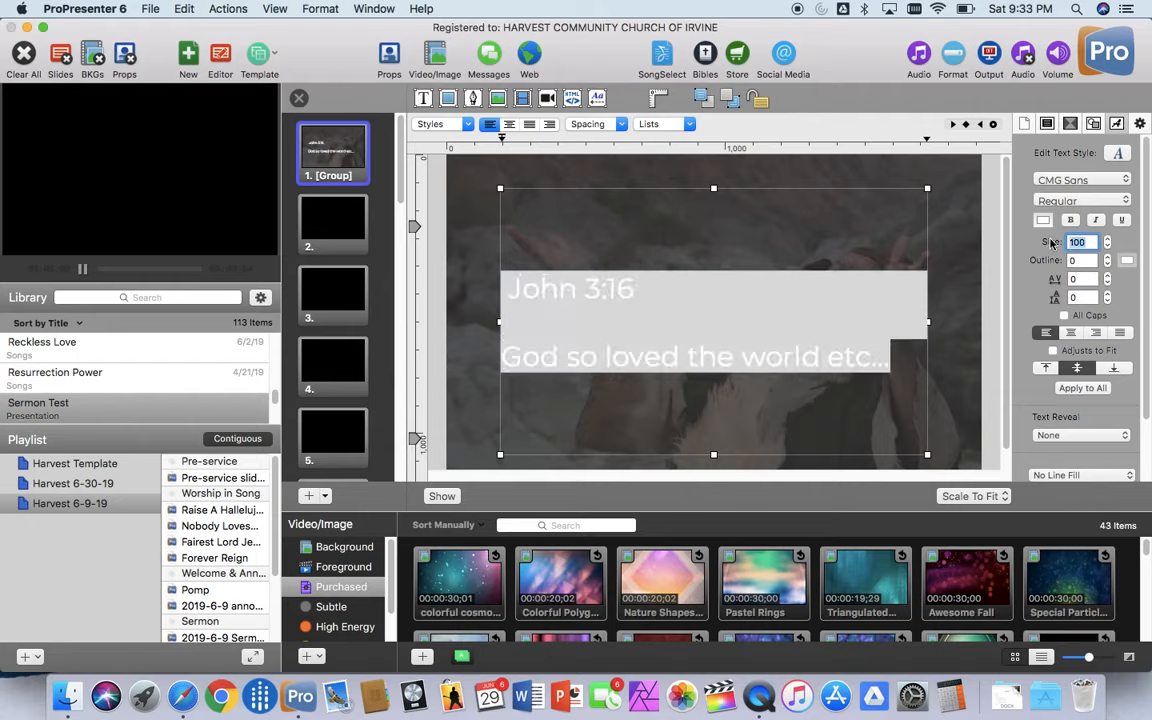
Step: Set the font size of all the verse text to 80
key(BackSpace)
text(80)
key(Return)
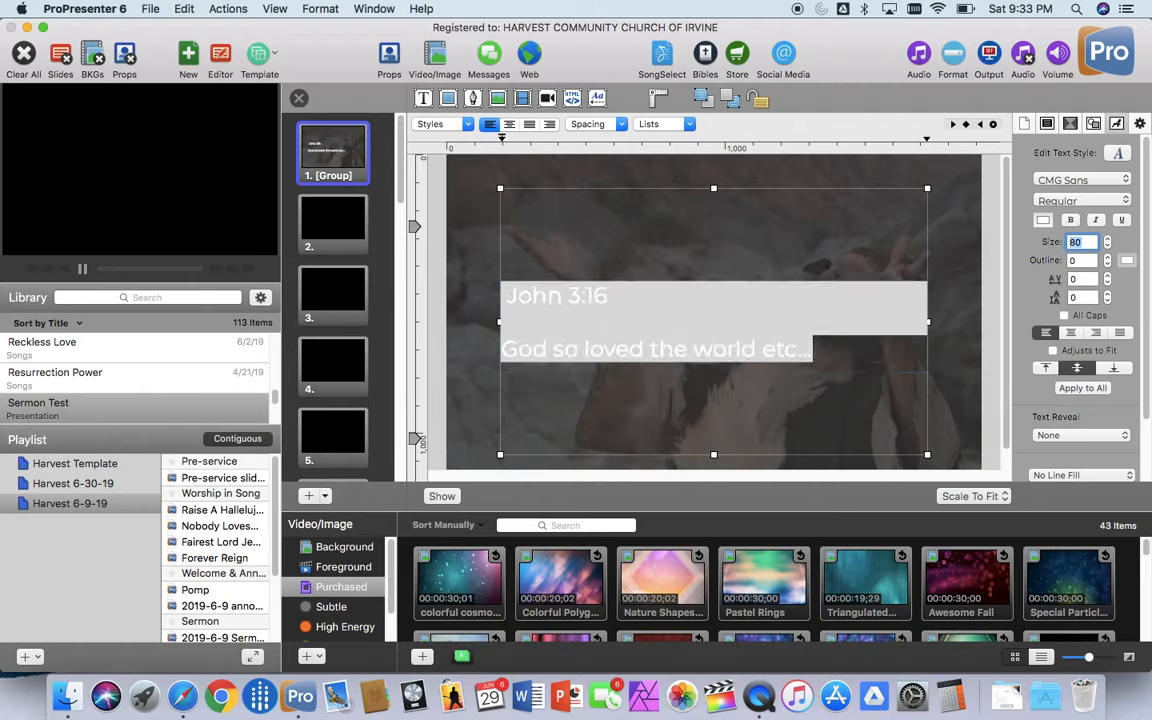
Step: Make the "John 3:16" heading bold and underlined
click(795, 340)
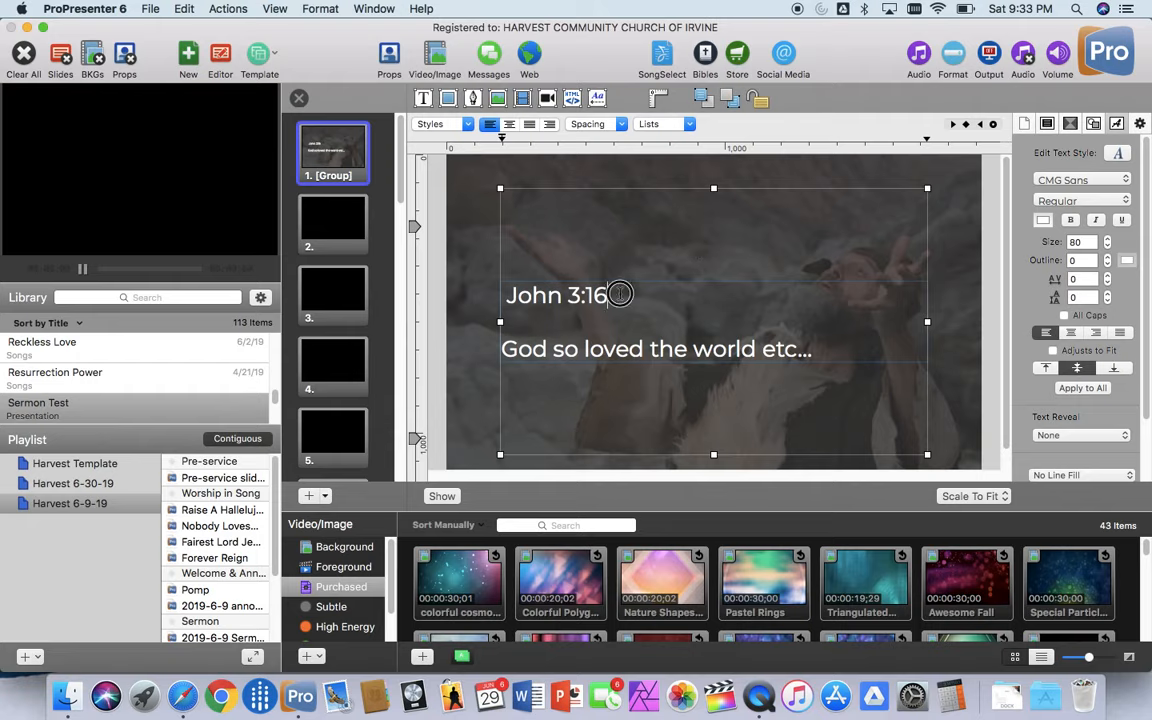
drag(600, 292, 504, 298)
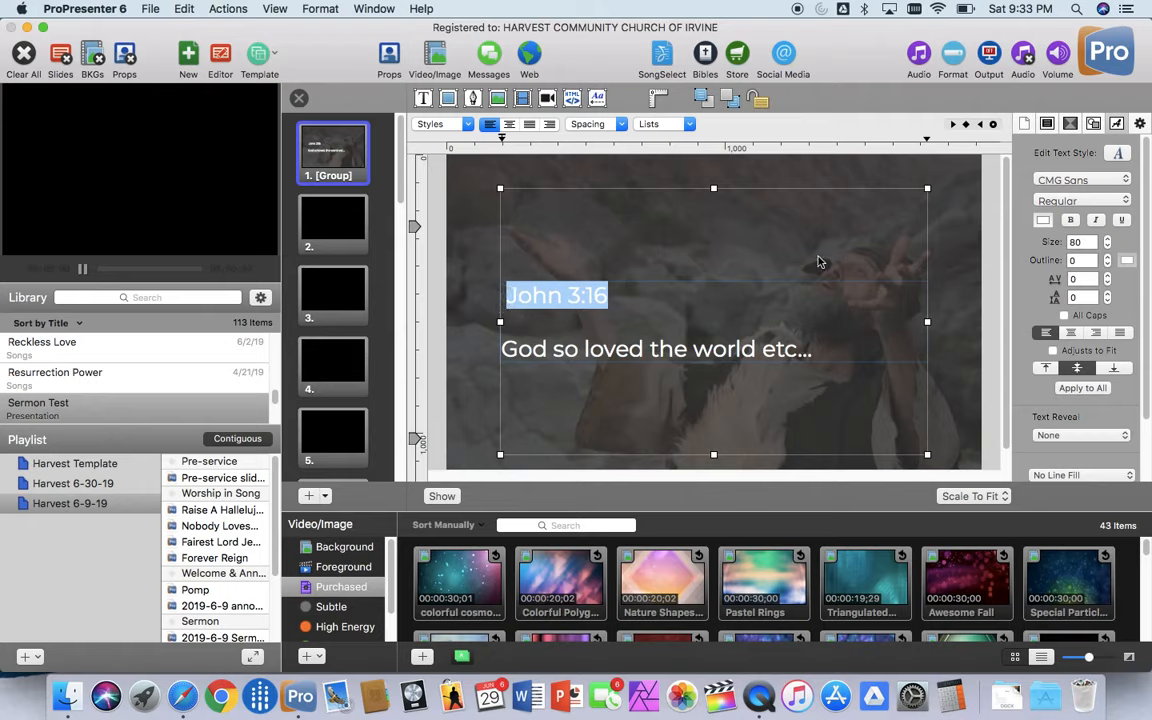
click(1071, 220)
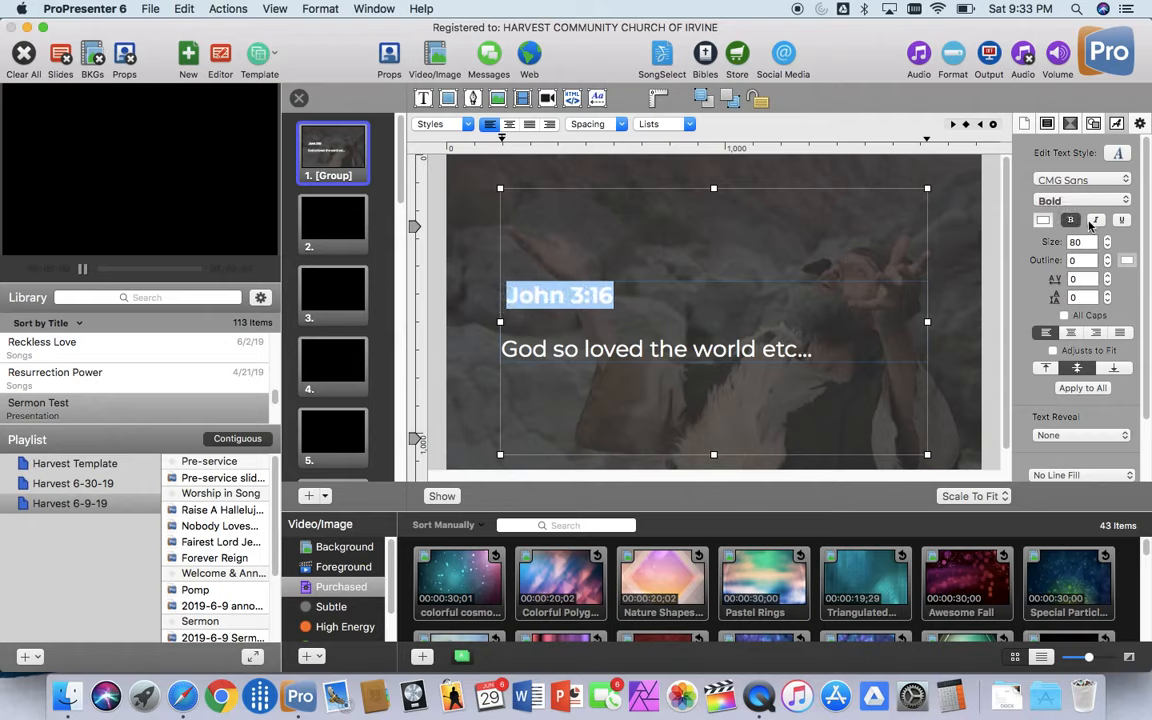
Step: Add the lines "Line 2", "Line 3" and "Line 4" below the verse text
click(852, 346)
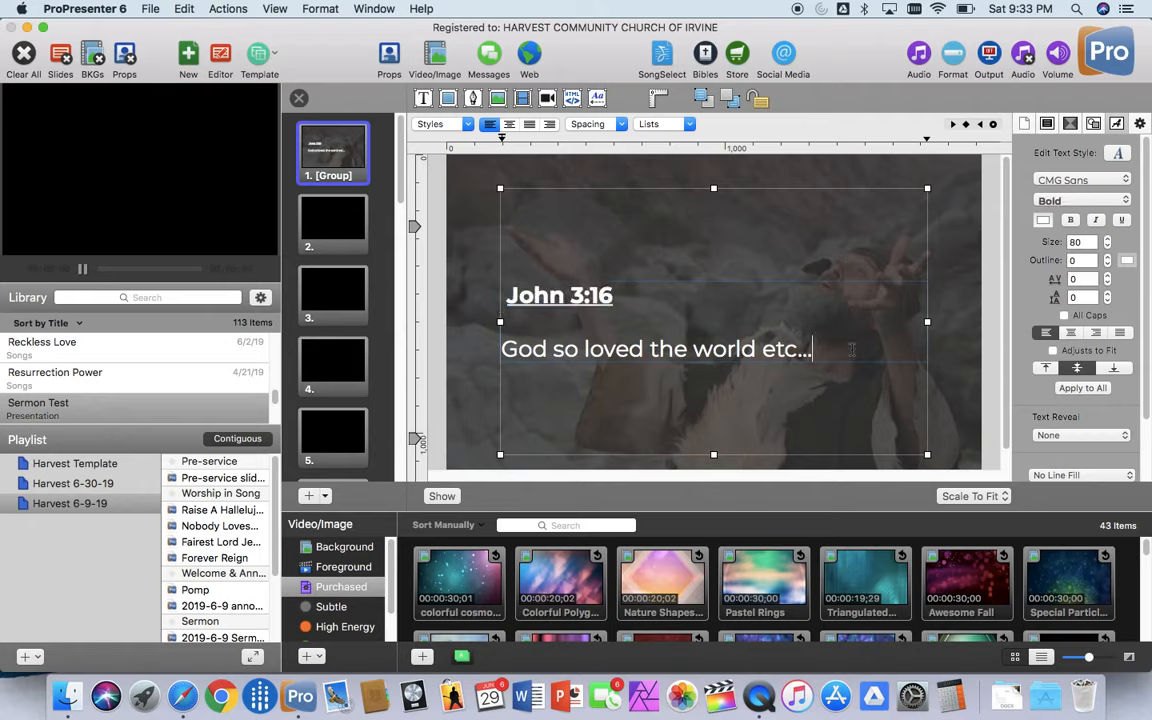
key(Return)
text(V)
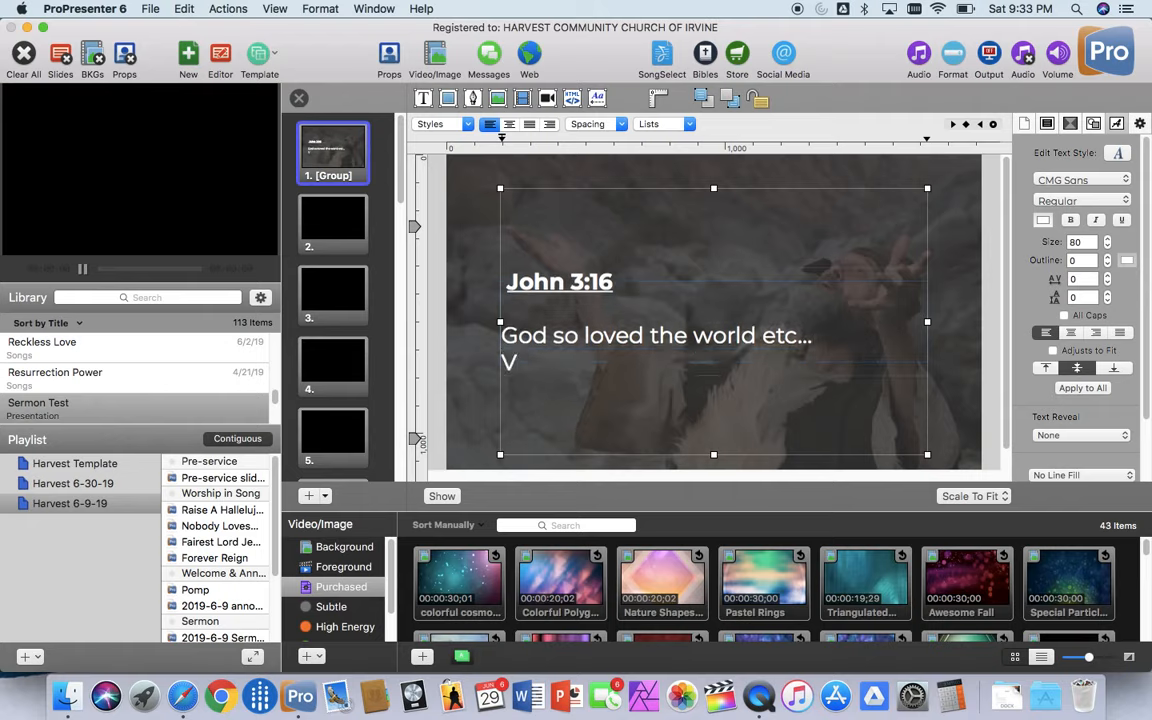
text(erse2)
key(Return)
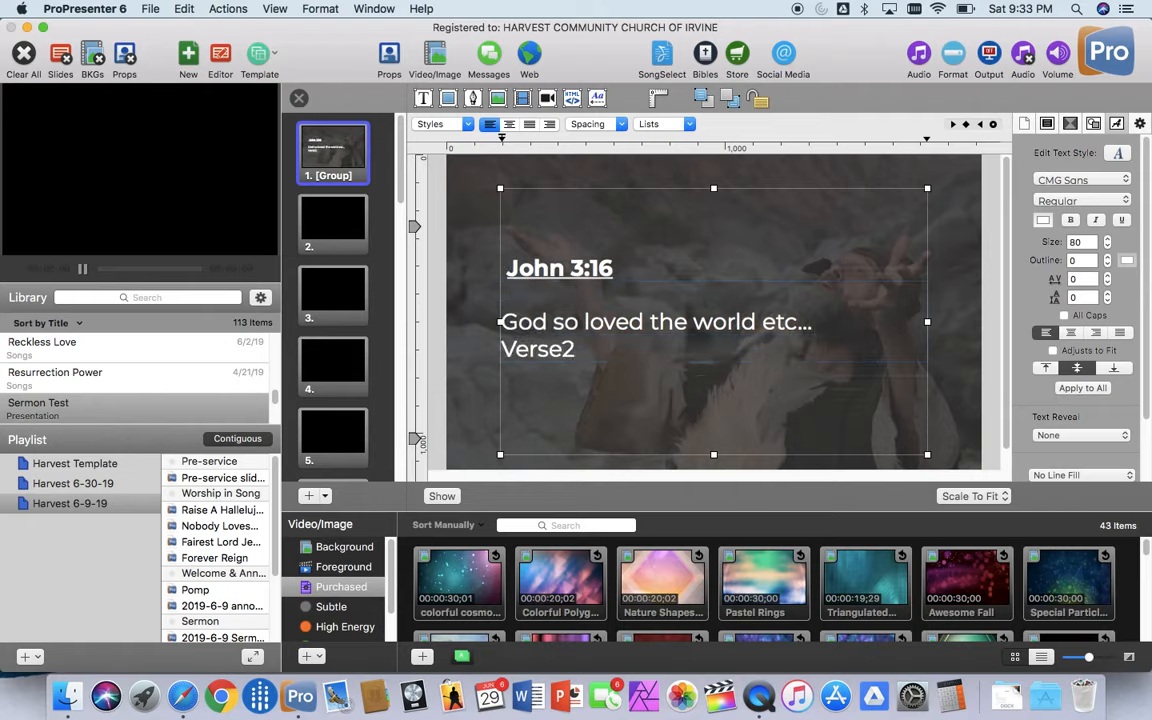
key(BackSpace)
key(BackSpace)
key(BackSpace)
key(BackSpace)
key(BackSpace)
key(BackSpace)
key(BackSpace)
text(Line )
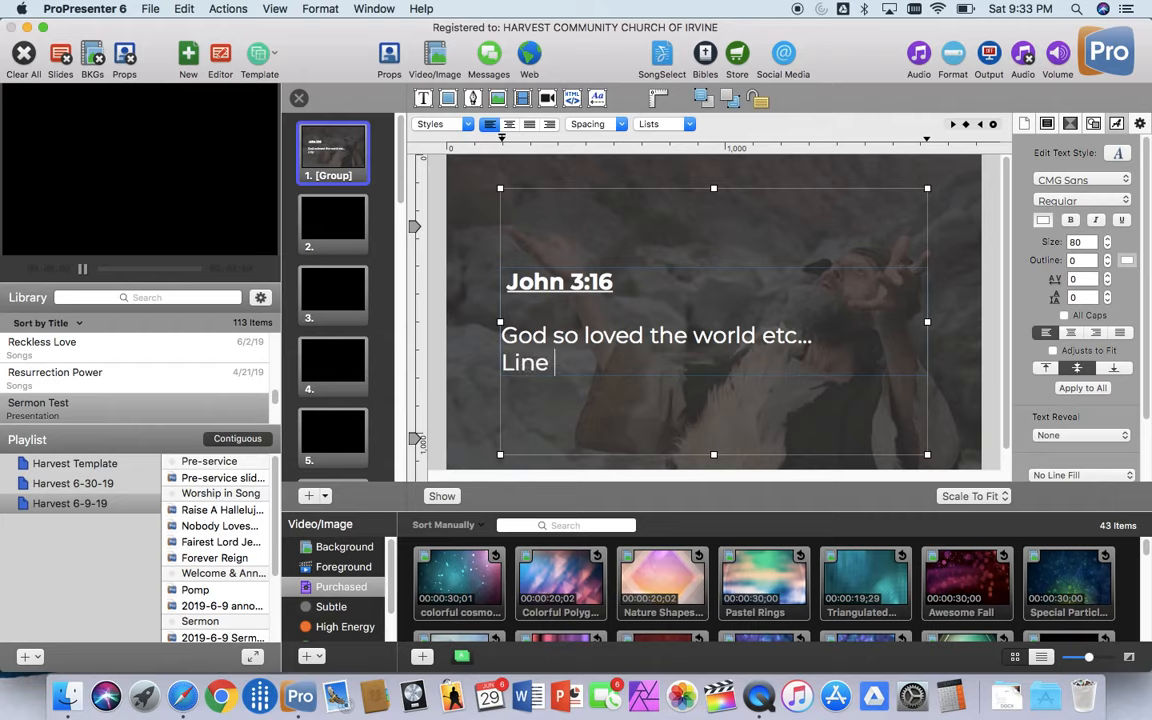
text(2)
key(Return)
text(Line3)
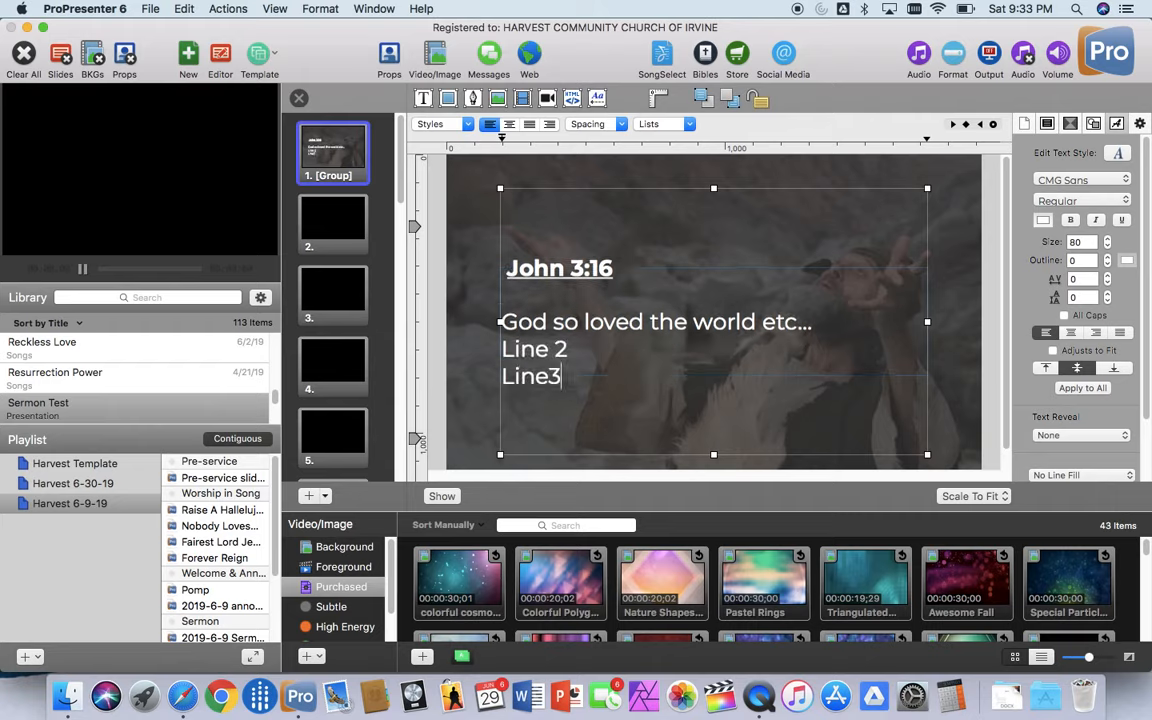
key(BackSpace)
text(3)
key(Return)
text(Line)
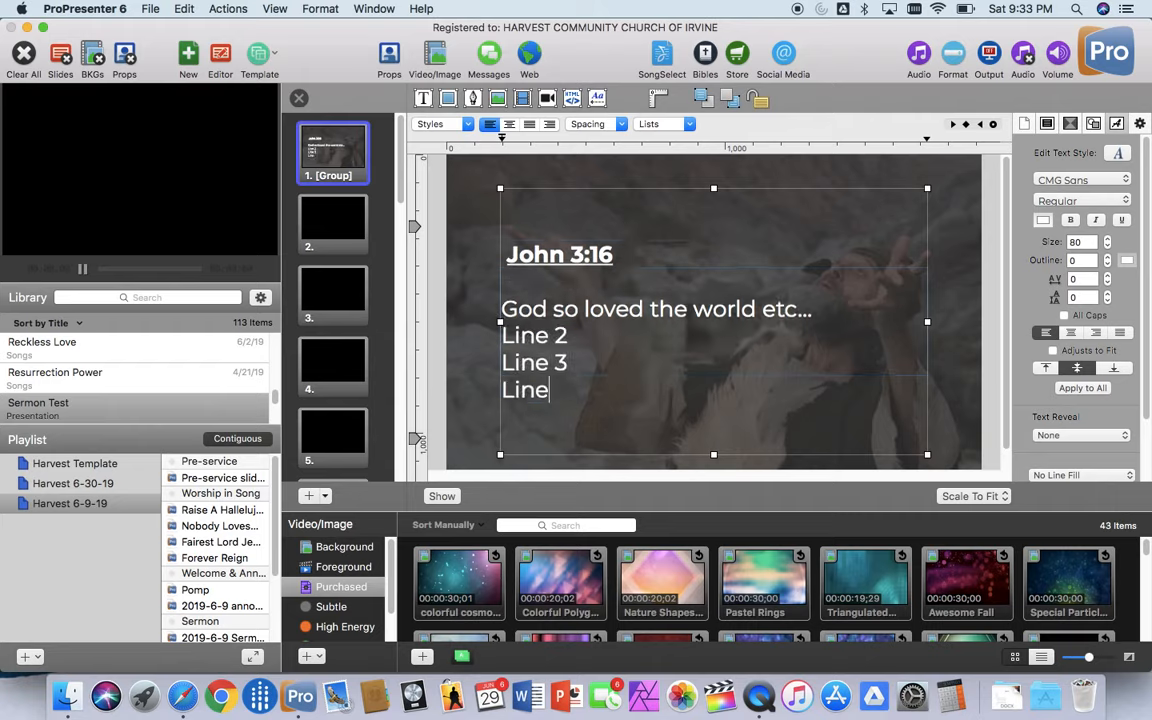
text( 4)
Step: Append "(NIV)" to the "John 3:16" heading and finish editing the text
click(720, 249)
text(()
key(BackSpace)
text(9)
key(BackSpace)
text((NIV)
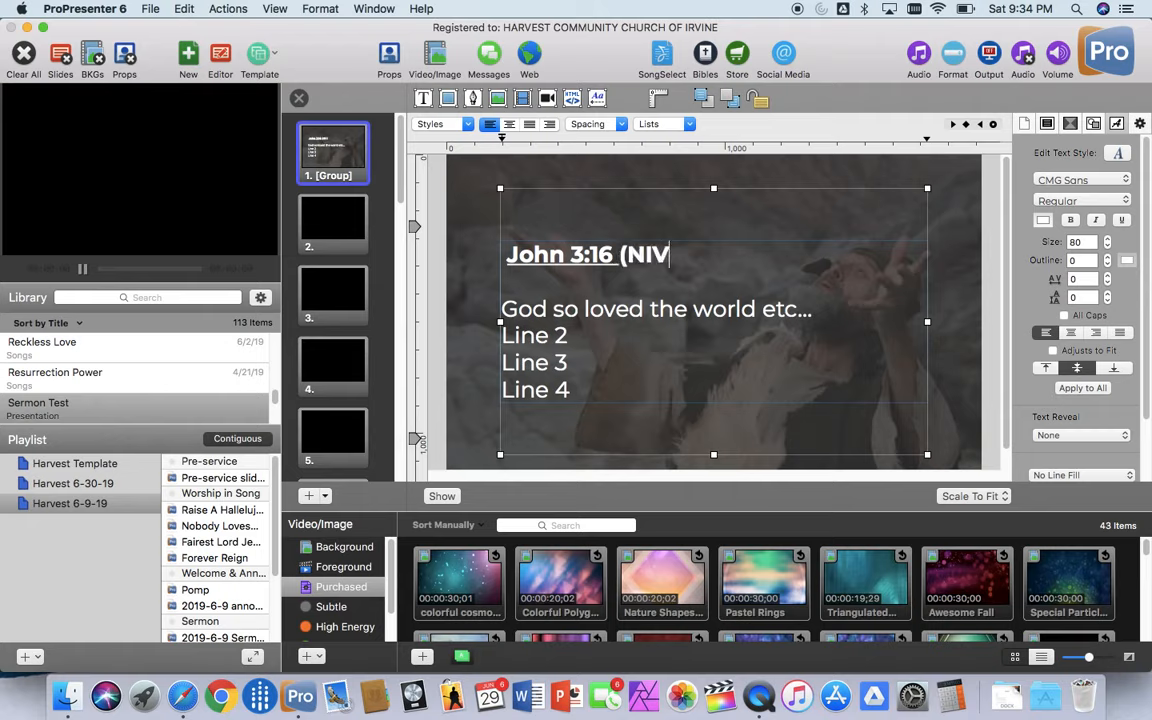
text())
mouse_move(776, 211)
mouse_down()
mouse_move(776, 200)
mouse_move(773, 212)
mouse_move(735, 221)
mouse_move(797, 224)
mouse_move(754, 222)
mouse_move(776, 214)
mouse_up()
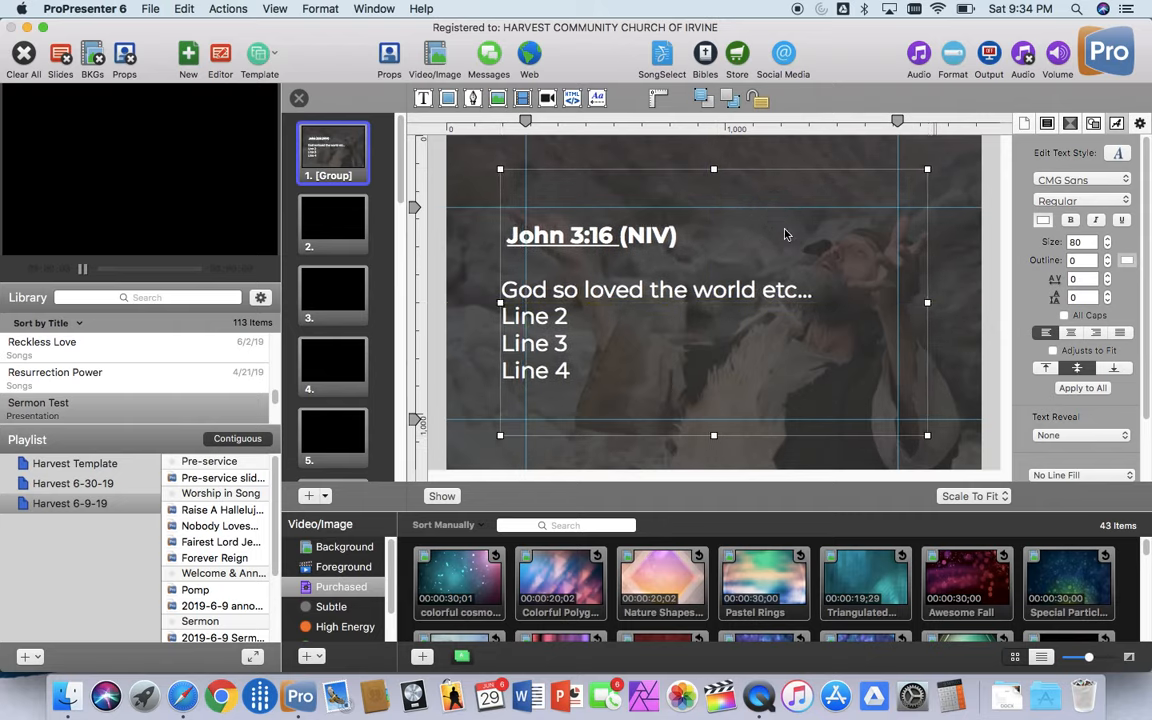
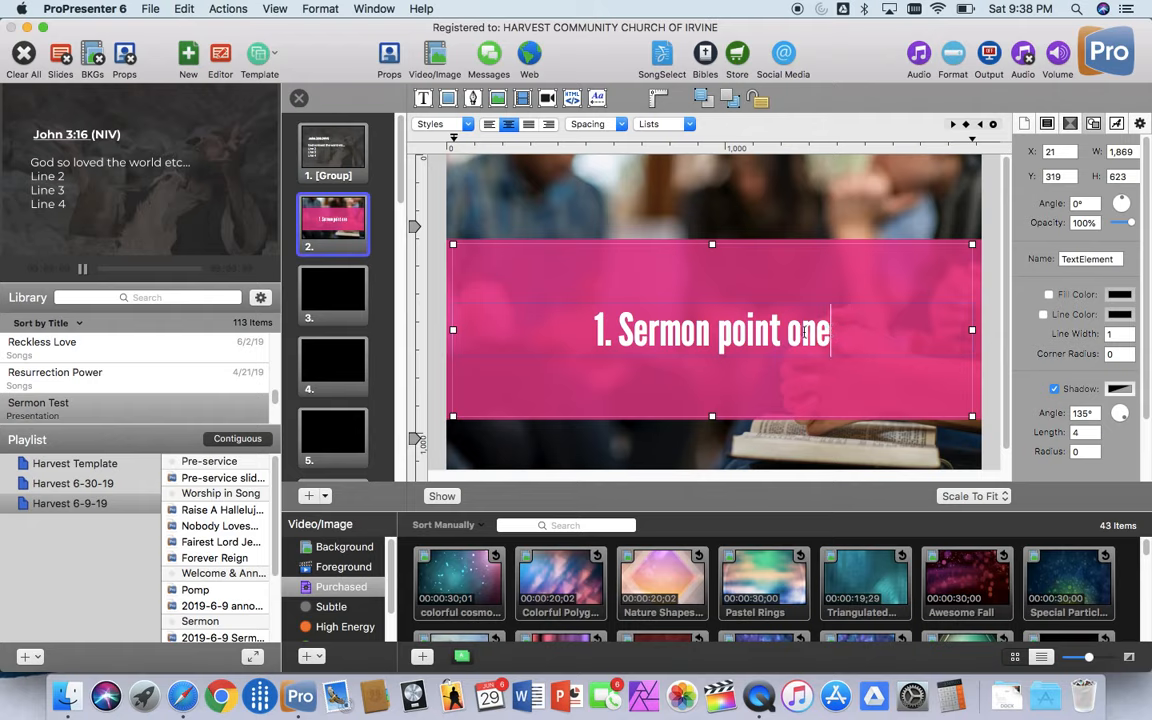
Step: Turn the shadow of the "1. Sermon point one" text off and back on
click(1054, 389)
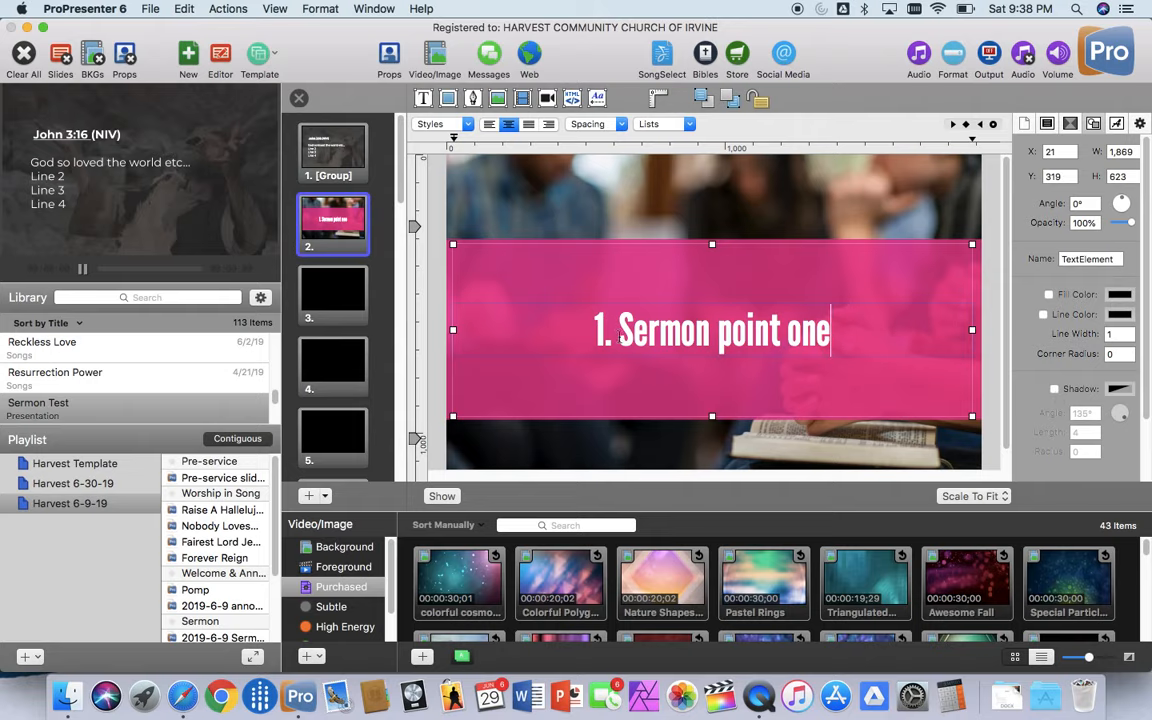
click(784, 437)
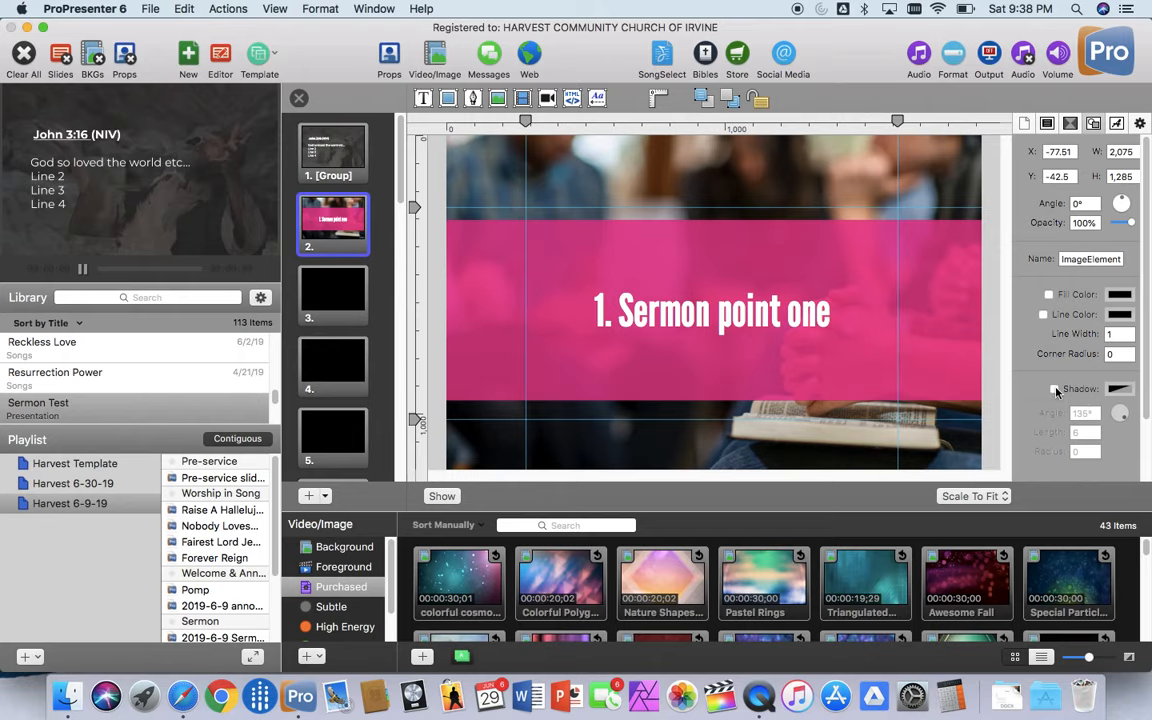
click(778, 328)
double_click(773, 326)
double_click(773, 326)
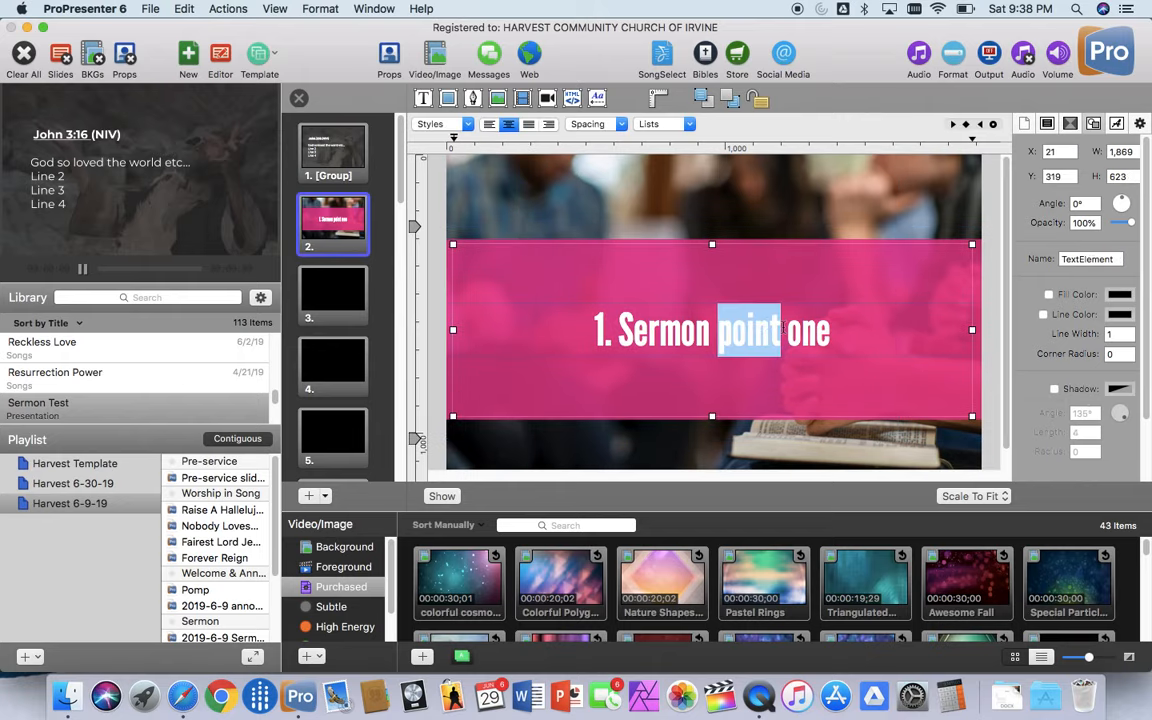
click(783, 328)
click(868, 338)
drag(851, 337, 566, 334)
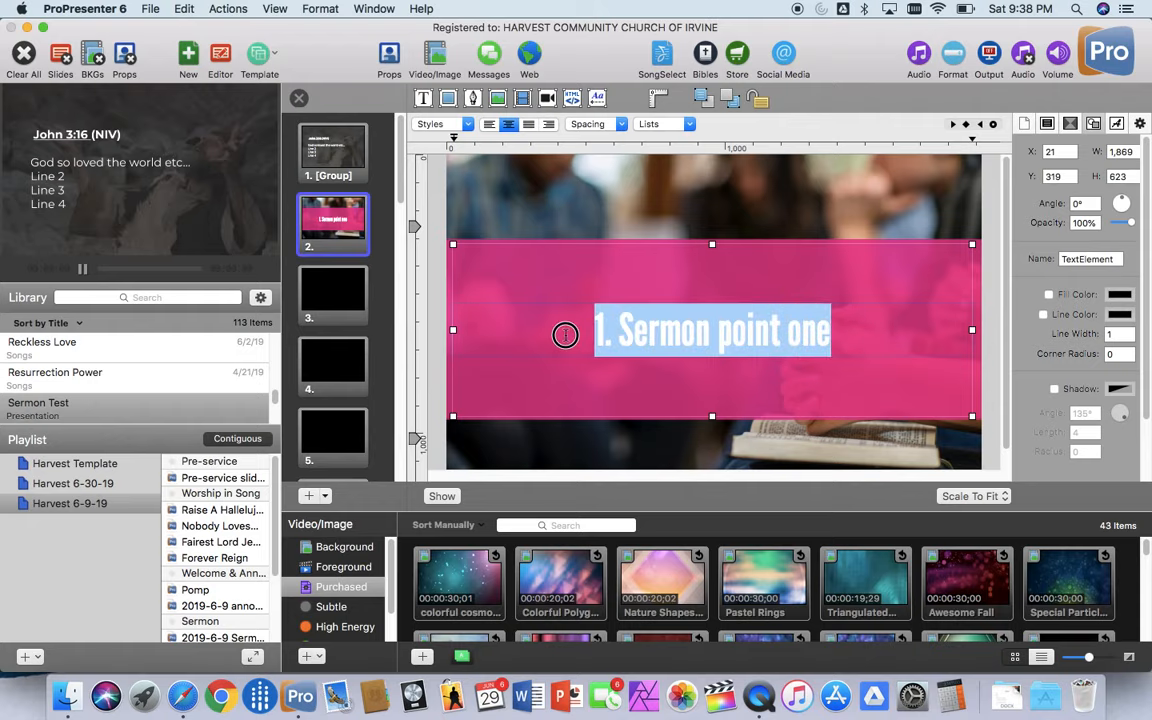
click(1054, 389)
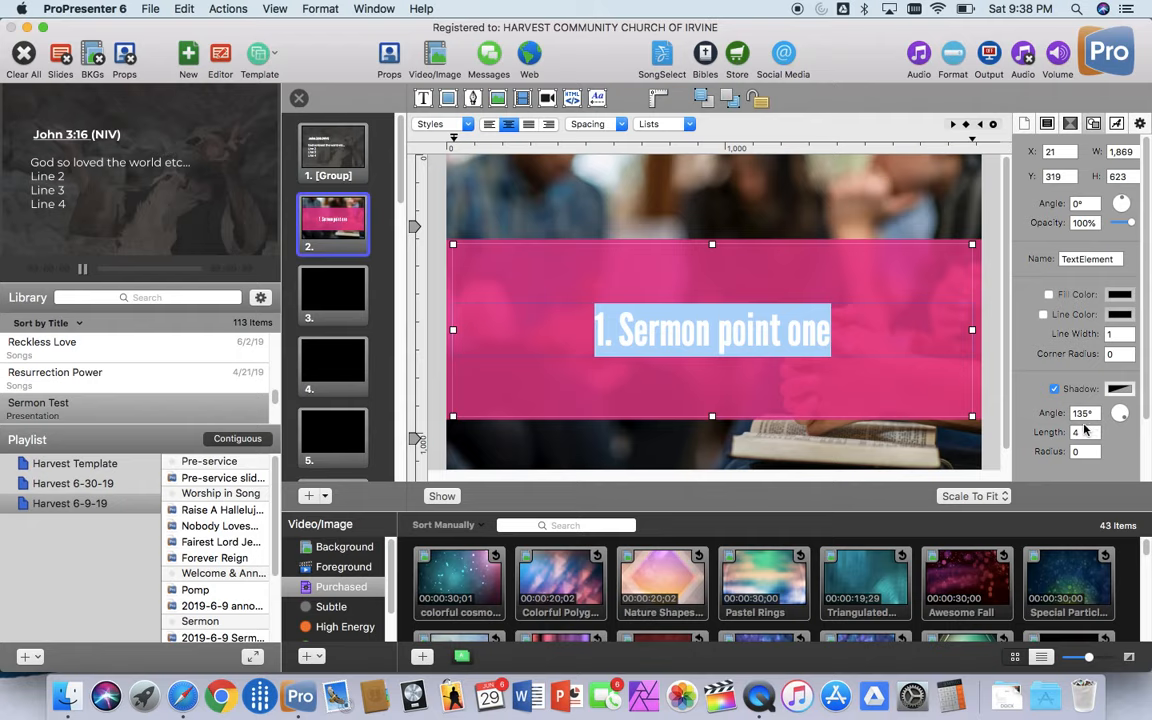
Step: Set the shadow length of the "1. Sermon point one" text to 6 and keep the shadow enabled
click(1080, 432)
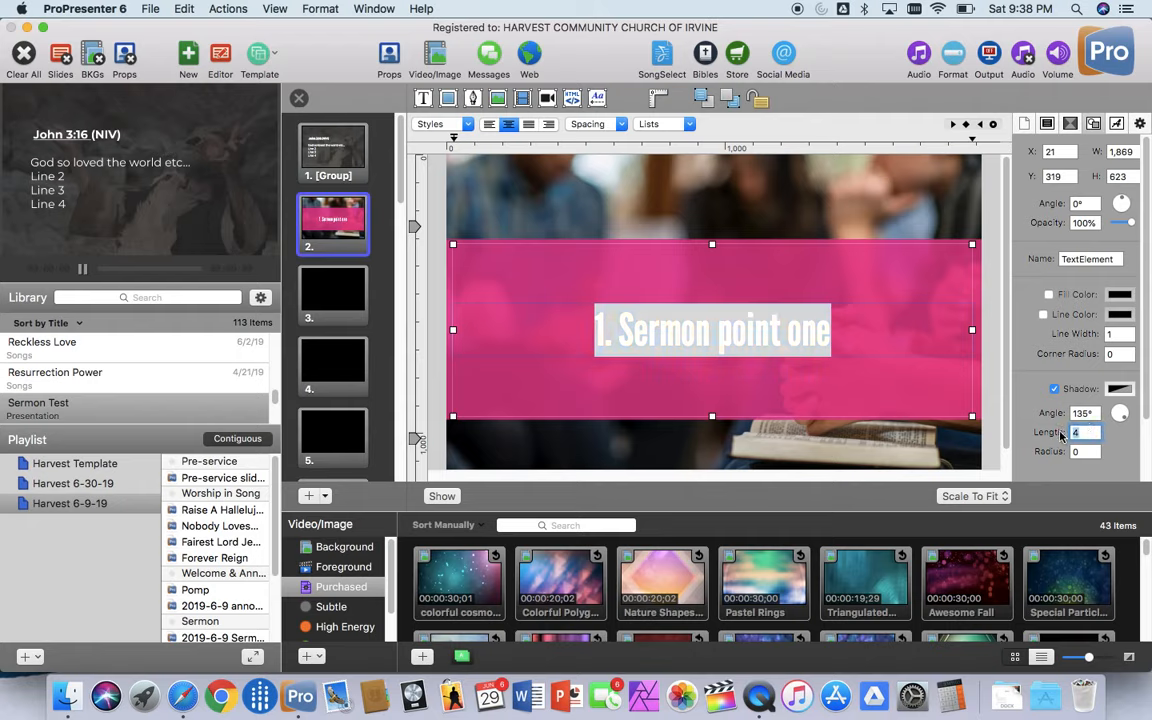
text(6)
click(1055, 389)
click(1055, 389)
click(690, 448)
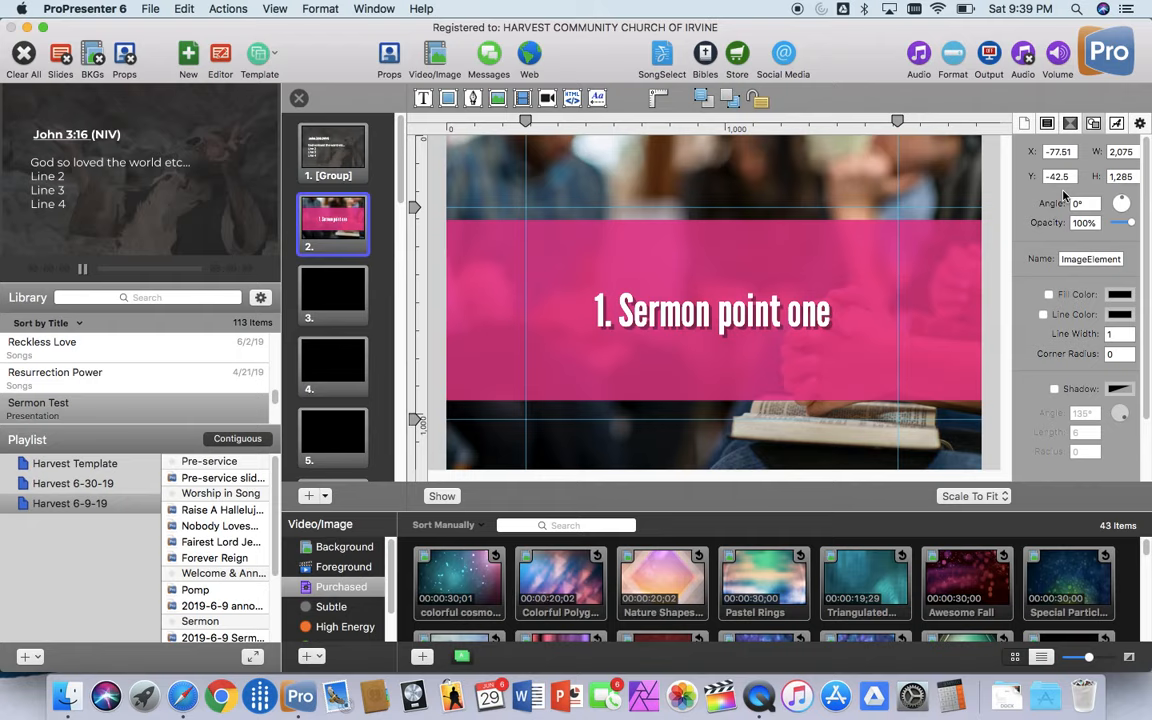
Step: Rotate the pink shape behind the text to 149° and stretch both its ends beyond the slide edges, to a width of about 2,350
click(813, 269)
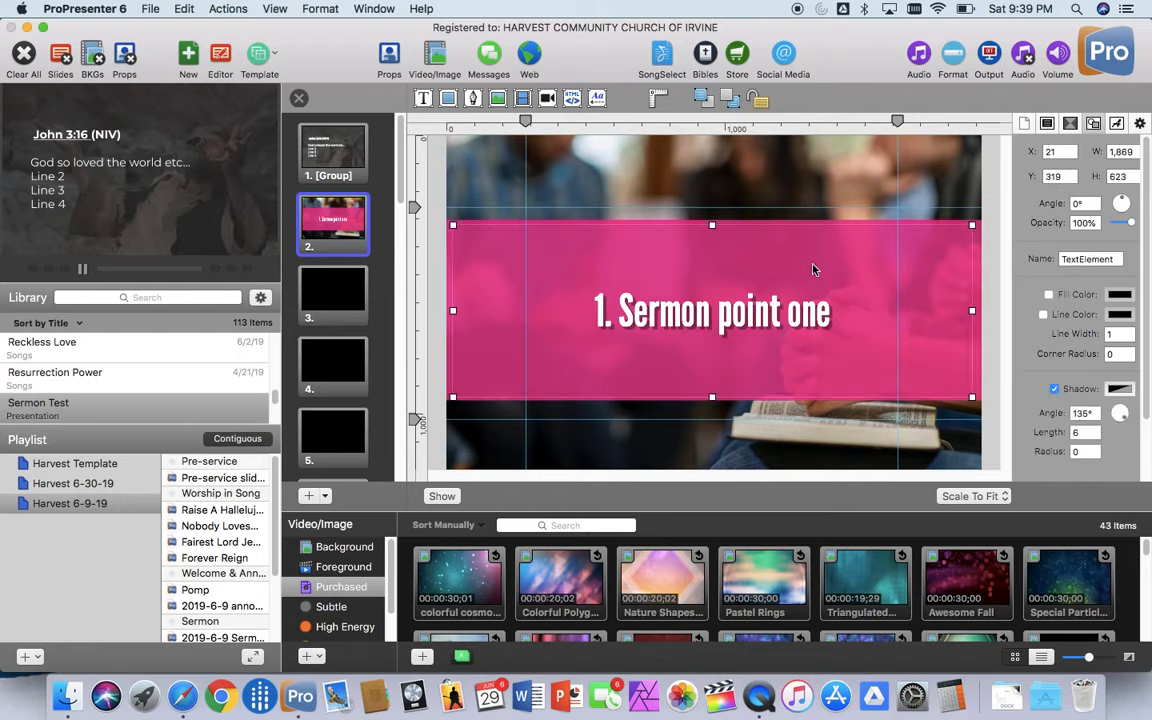
click(1070, 122)
click(1024, 122)
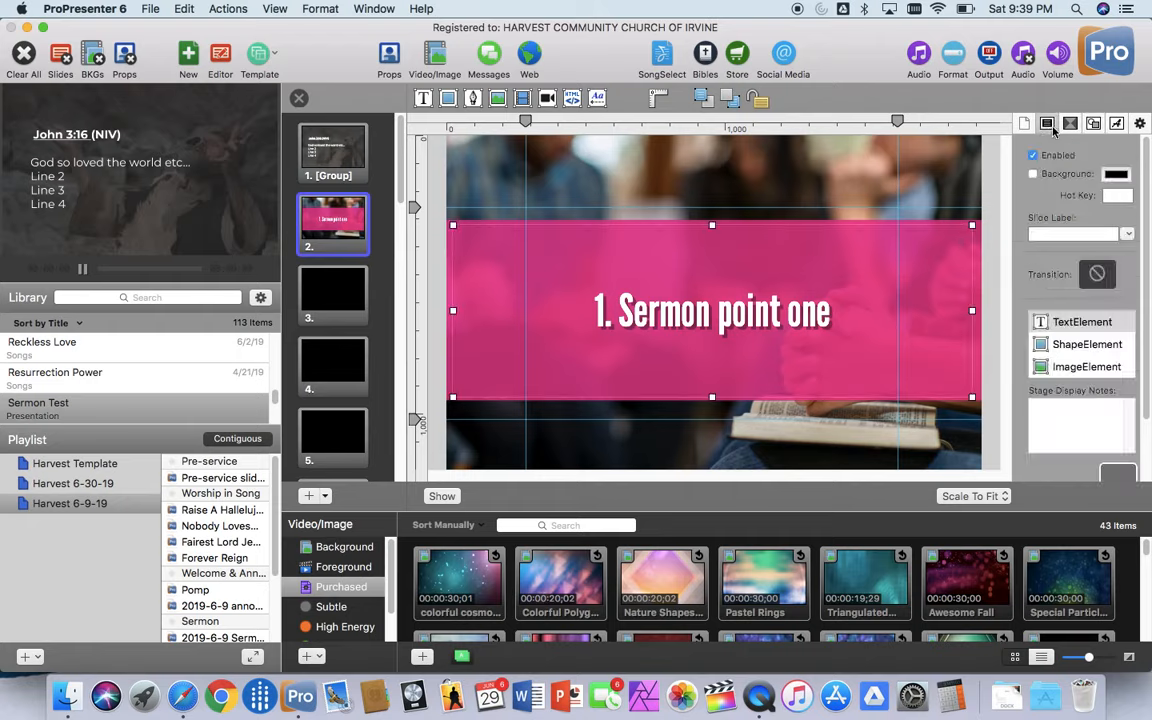
click(1086, 345)
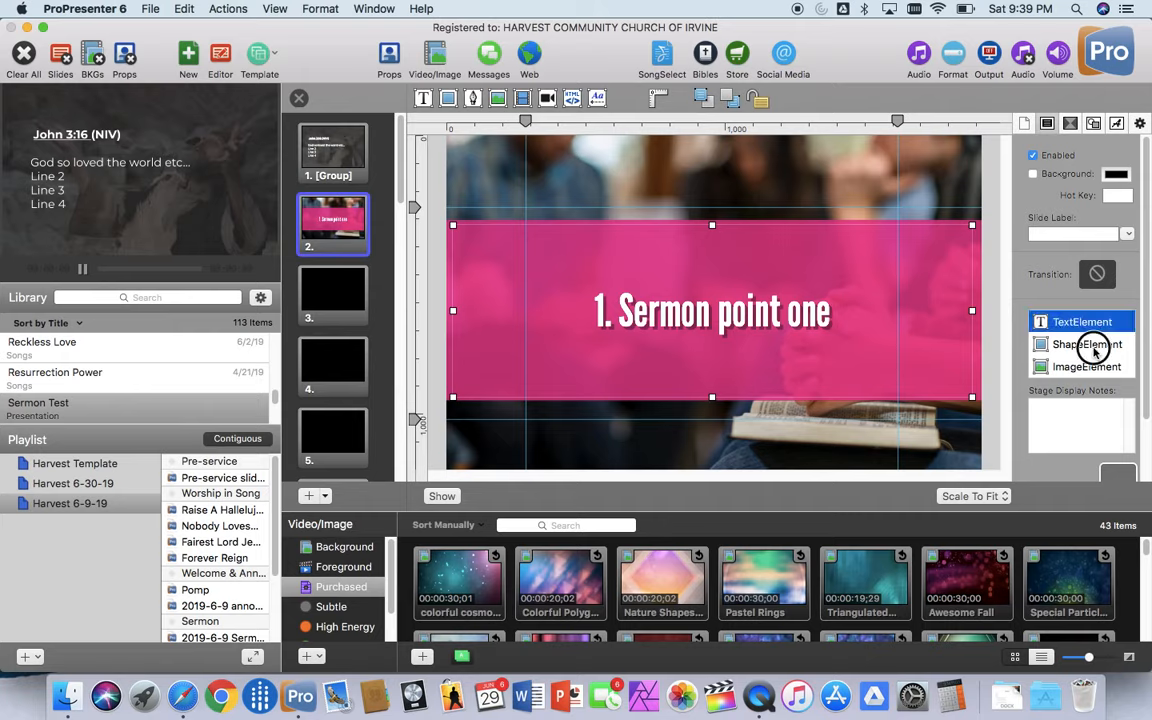
click(1047, 123)
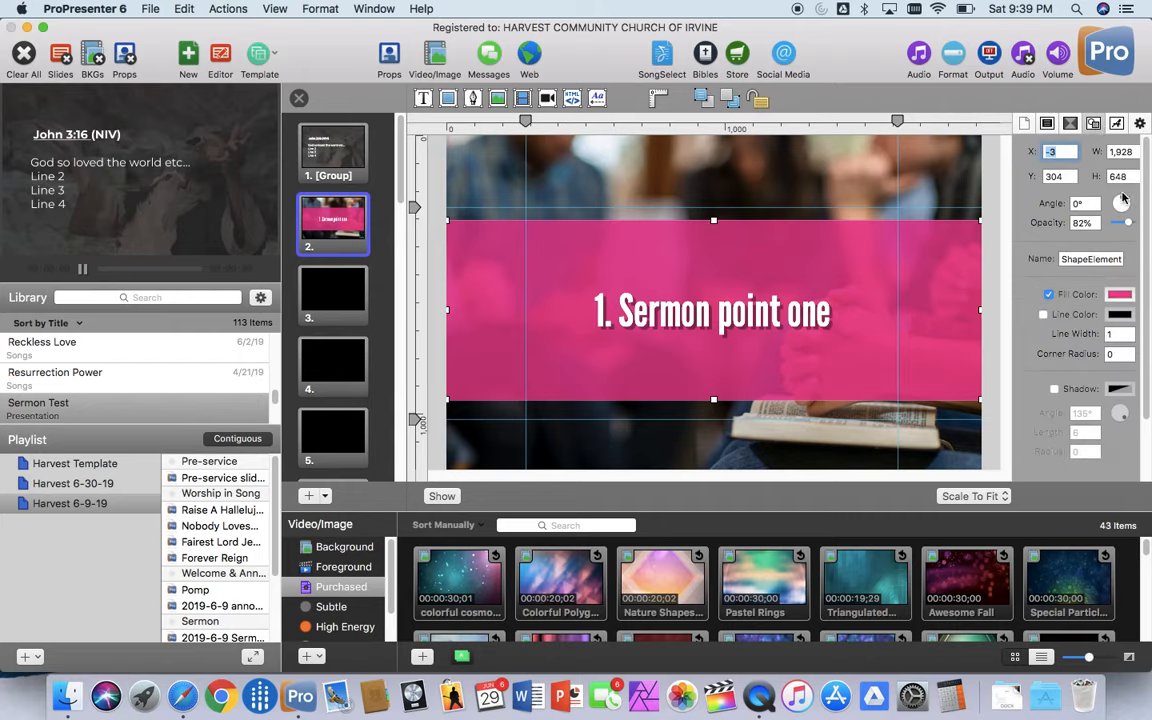
drag(1123, 202, 1127, 214)
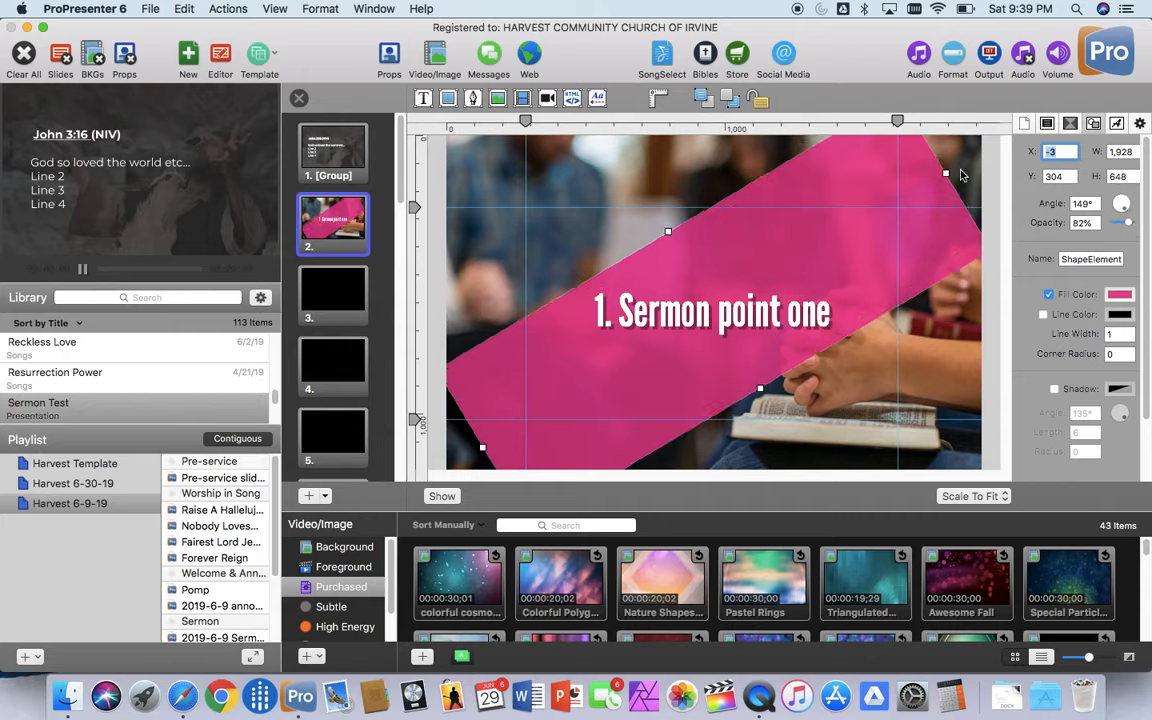
drag(945, 172, 995, 148)
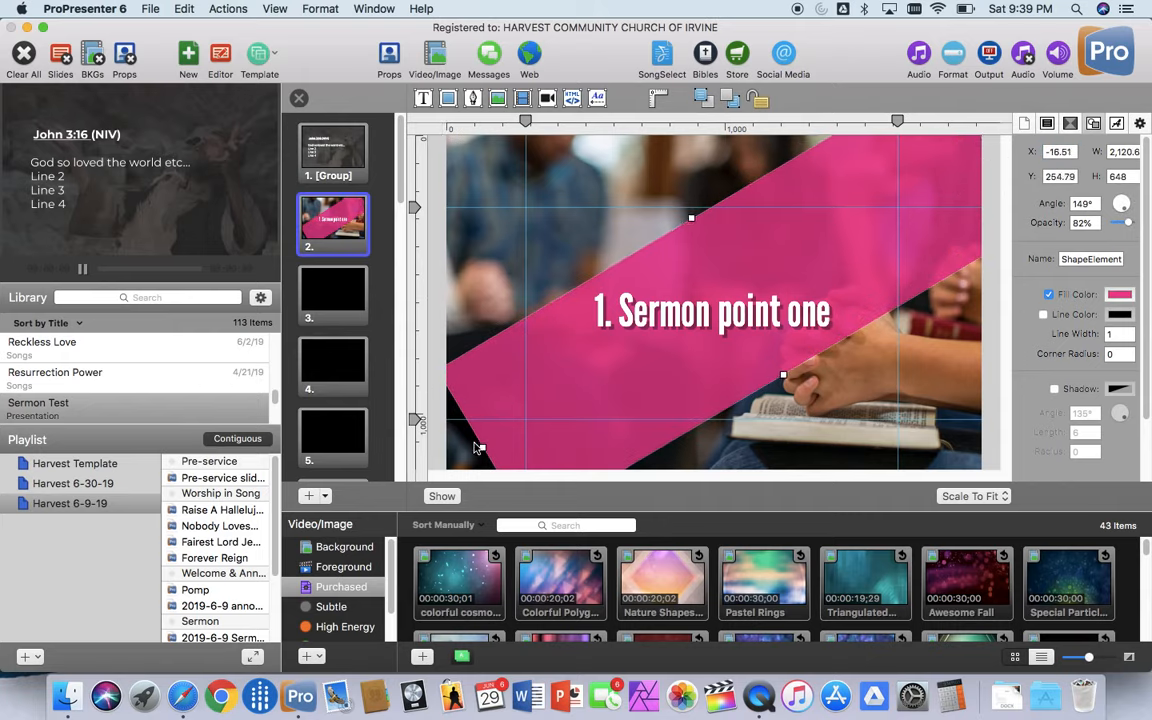
drag(477, 448, 387, 432)
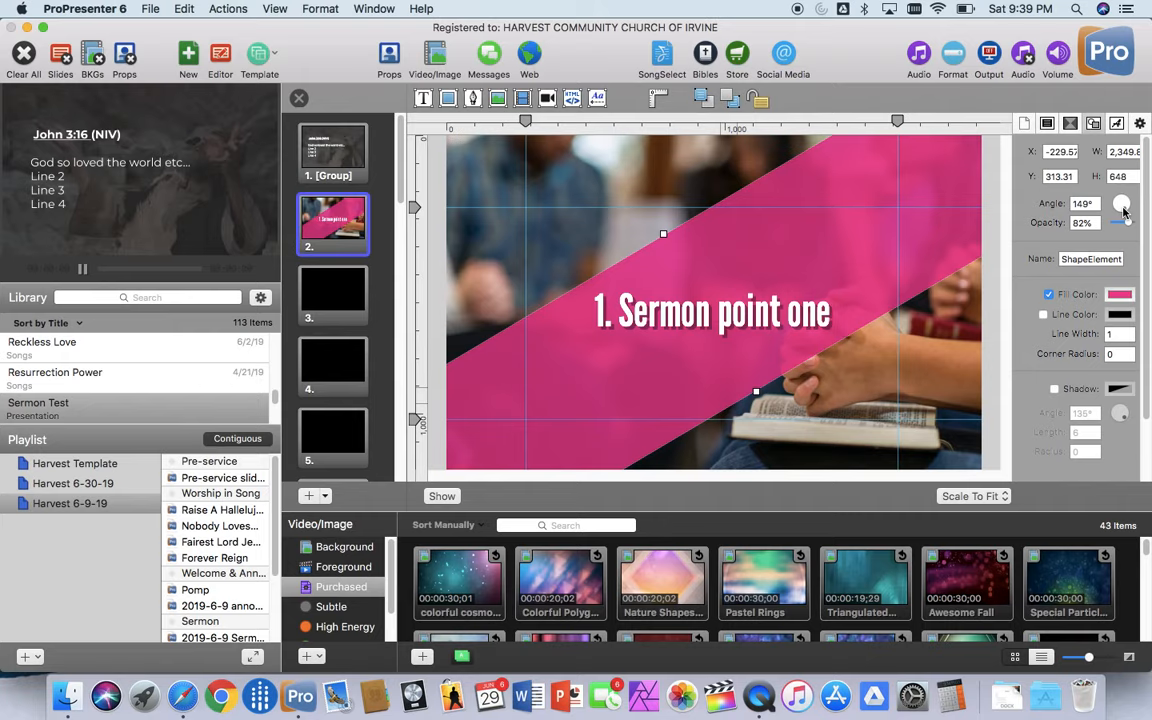
Step: Level the pink shape by setting its rotation angle to 180°
drag(1121, 204, 1121, 204)
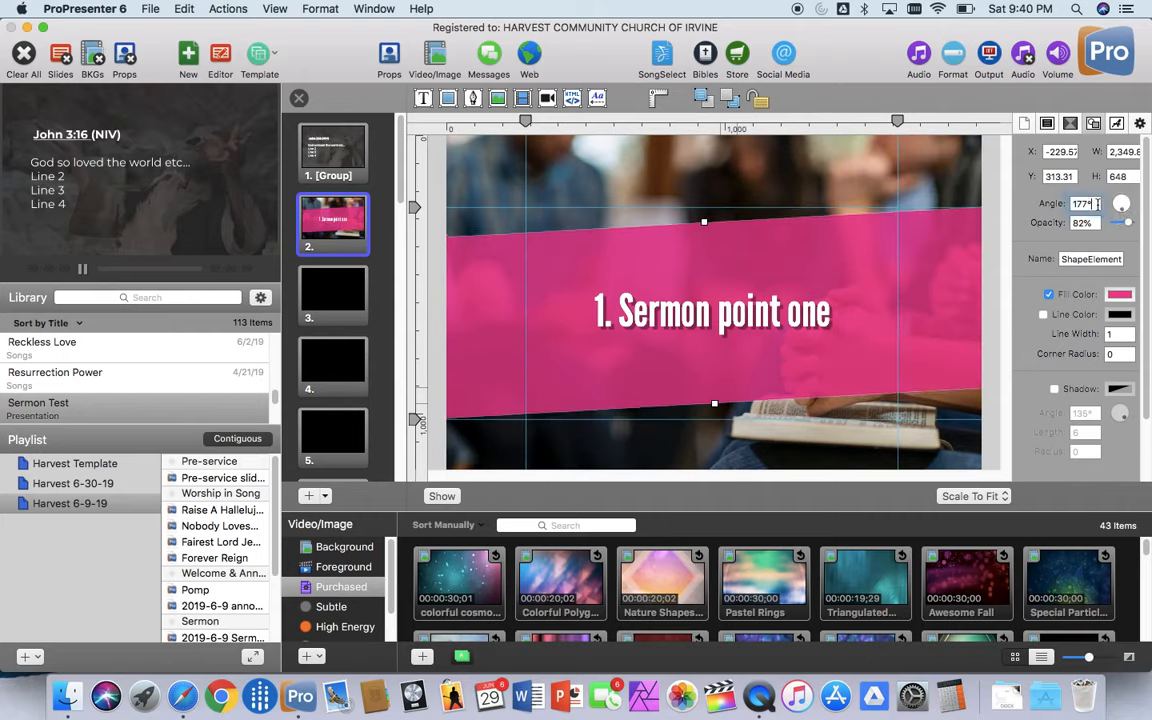
text(180)
key(Return)
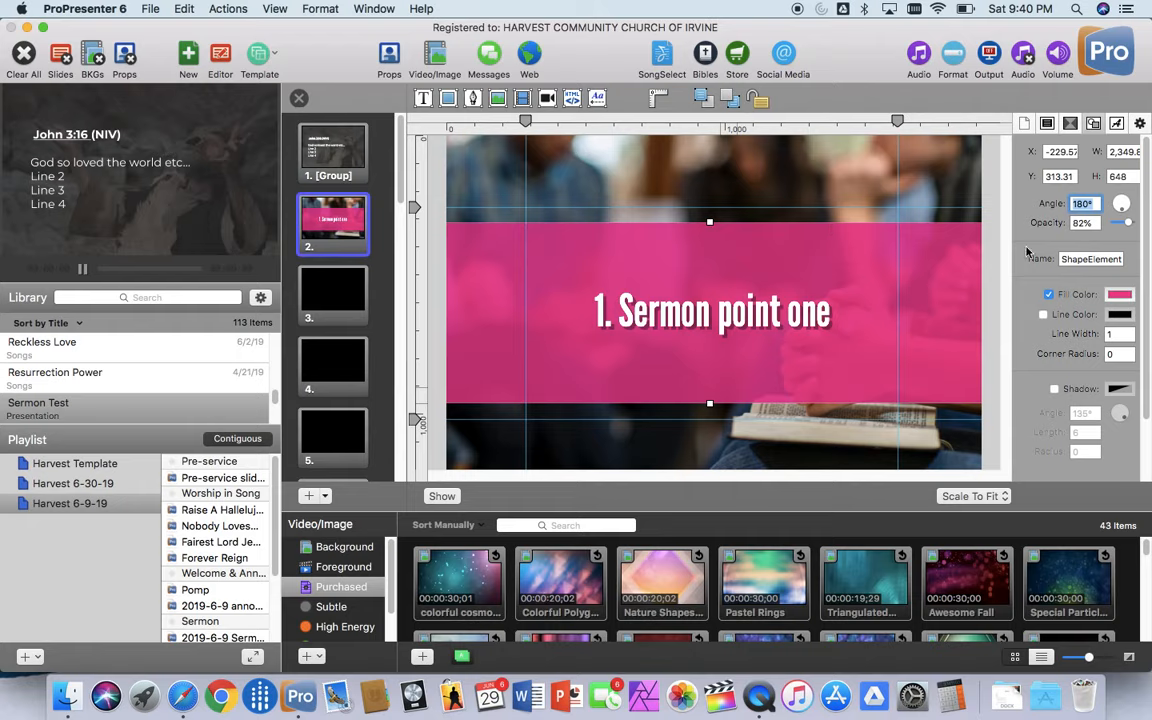
Step: Move the "1. Sermon point one" text box to about X 43, Y 315
click(905, 280)
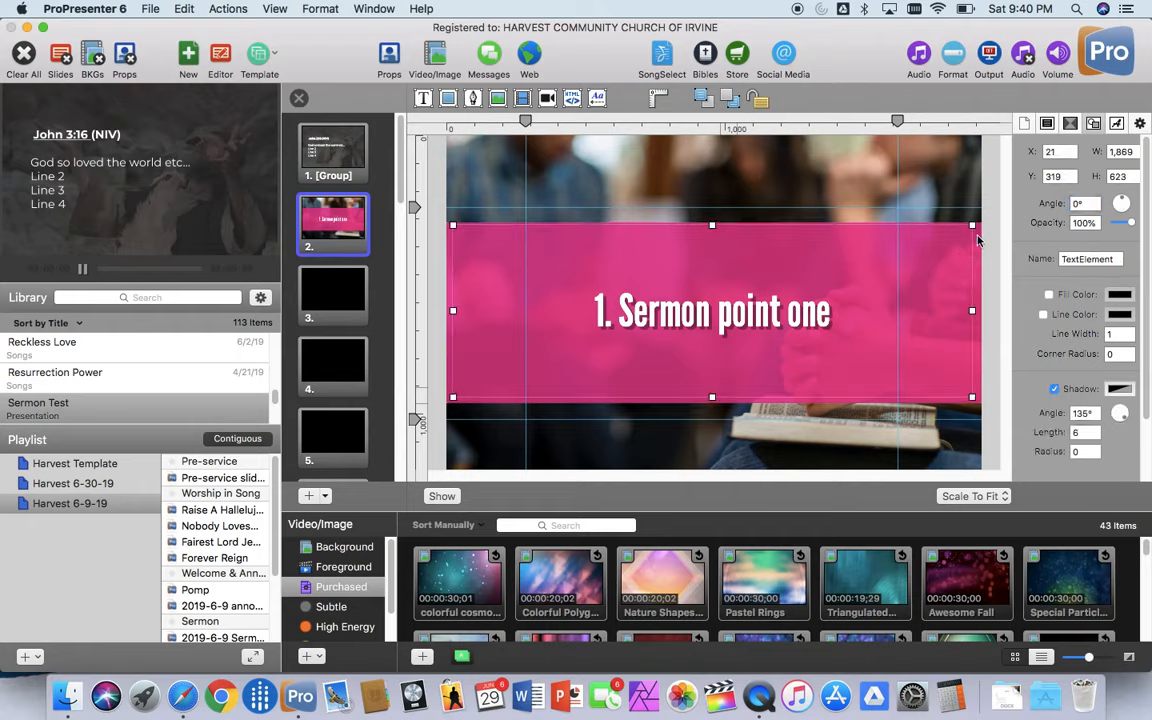
drag(967, 229, 954, 256)
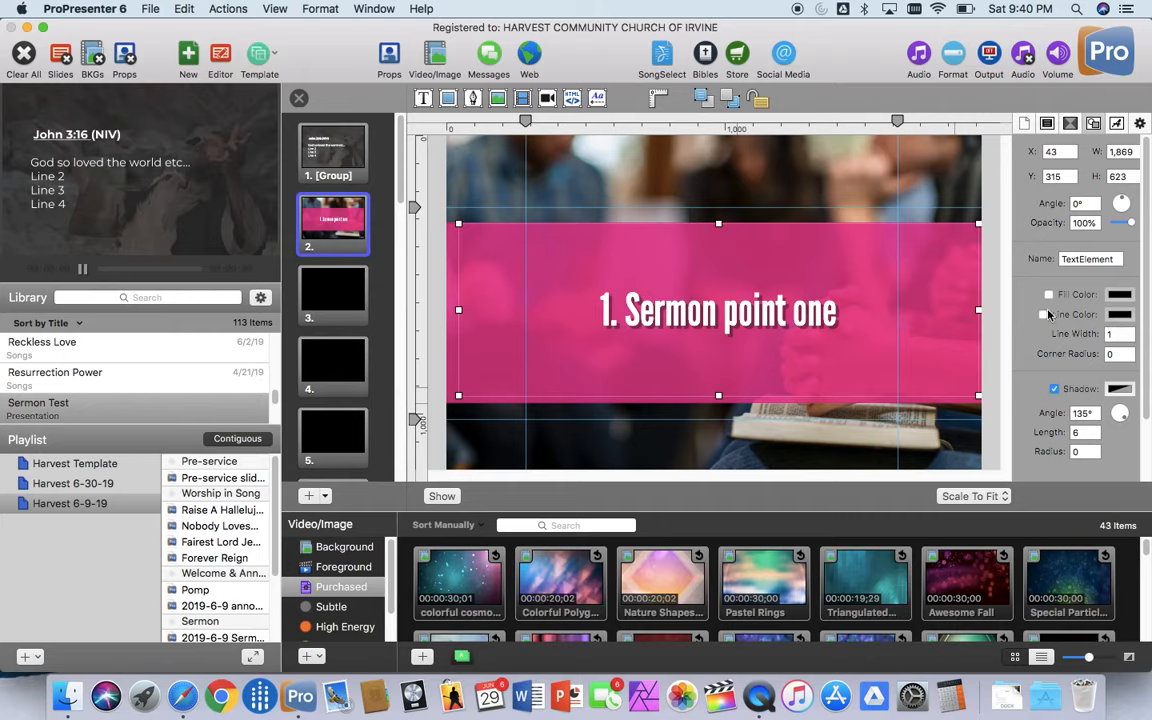
Step: Give the pink shape a Snow white outline with a line width of 10
click(1050, 123)
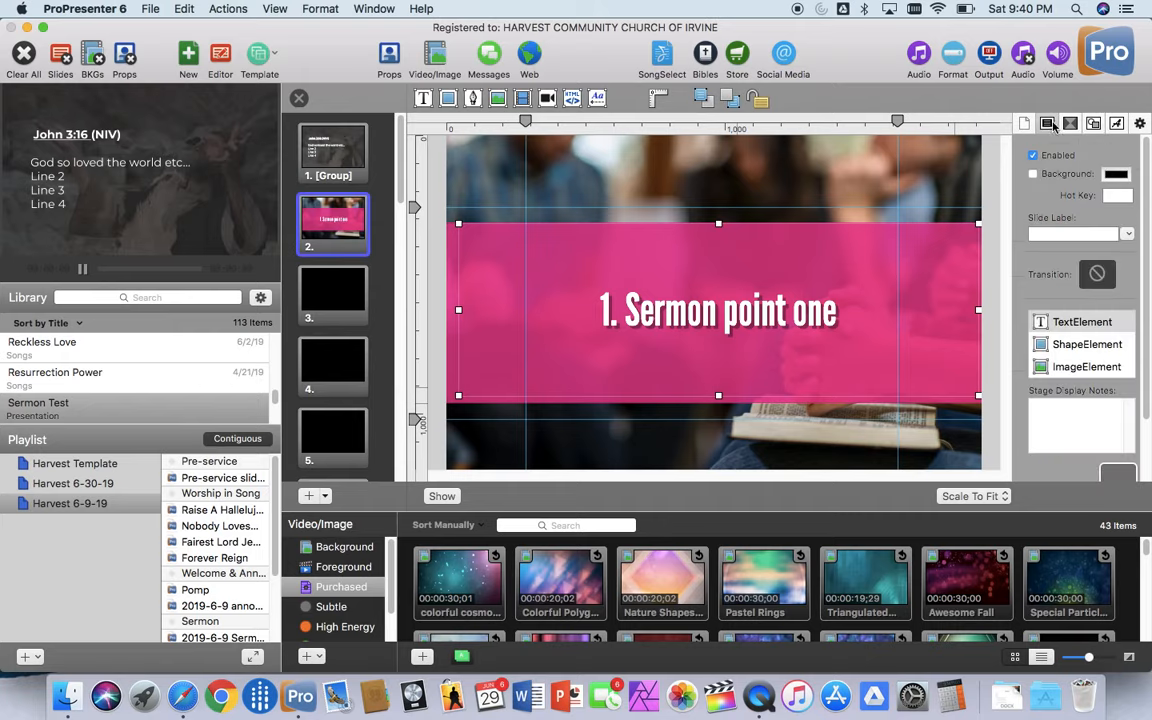
click(1082, 344)
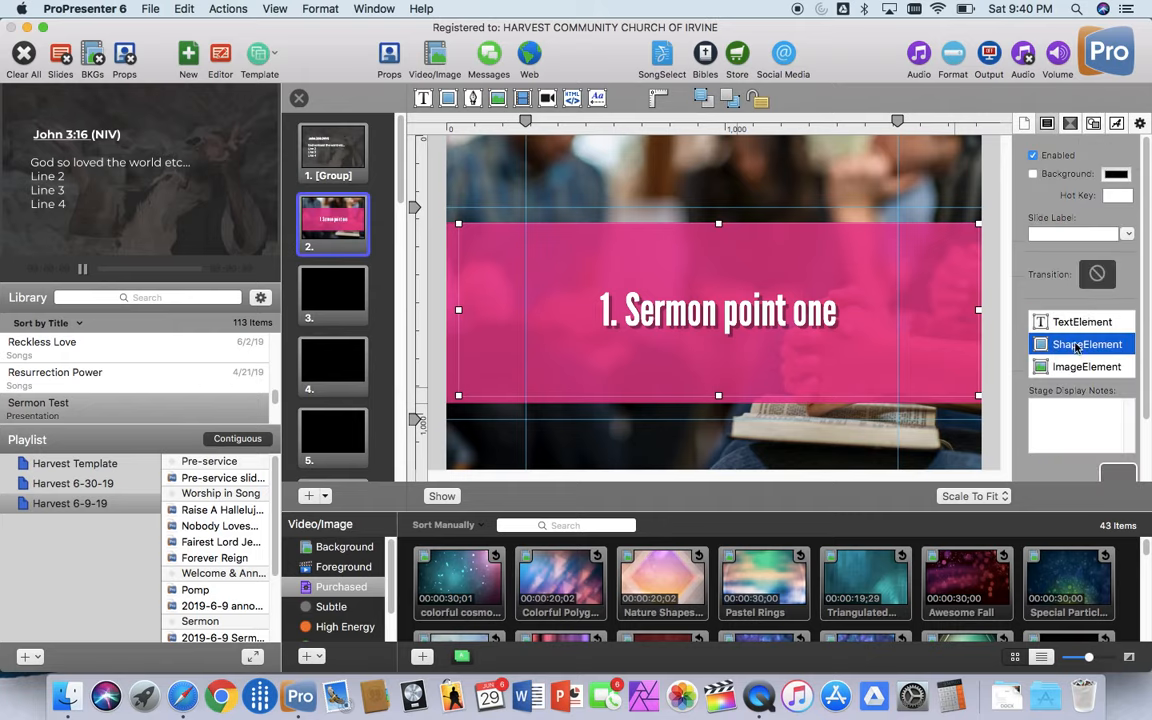
click(1098, 124)
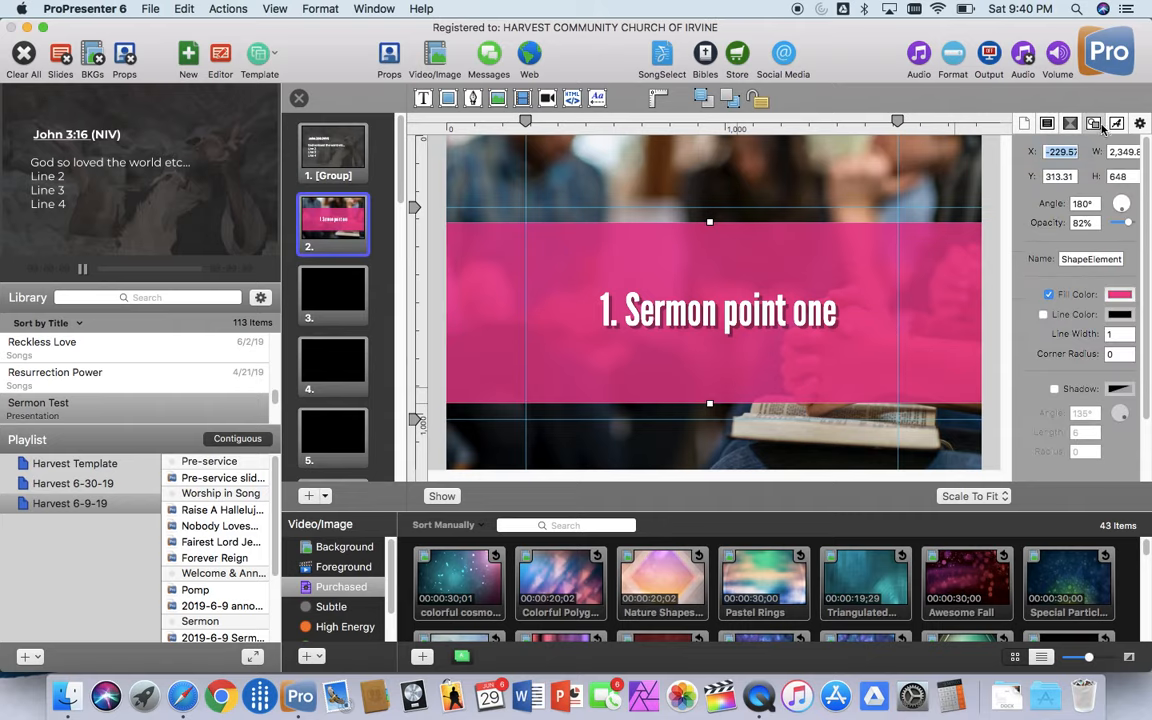
click(1044, 316)
click(1119, 314)
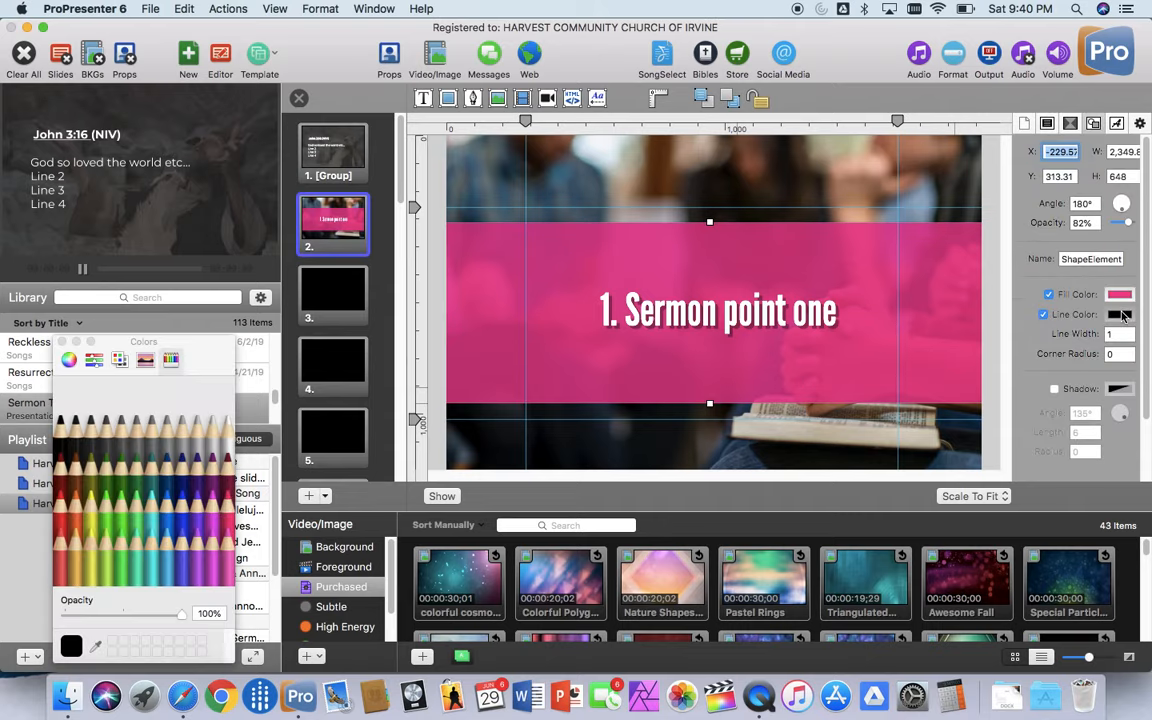
click(224, 410)
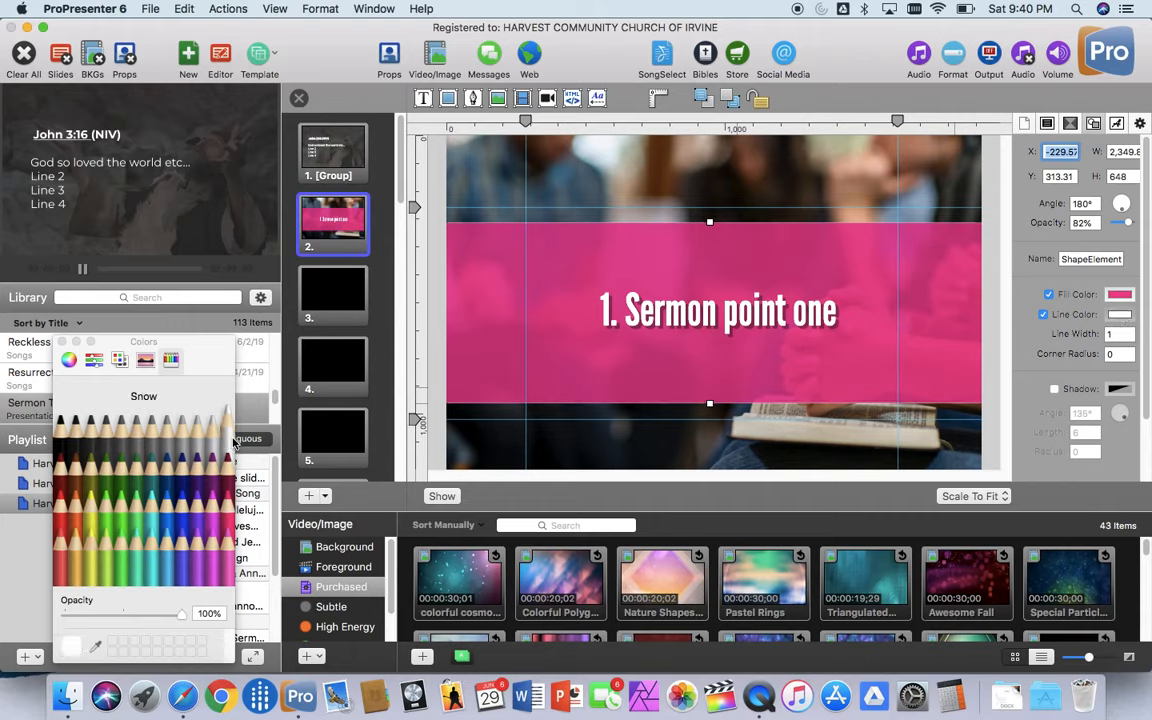
click(1110, 334)
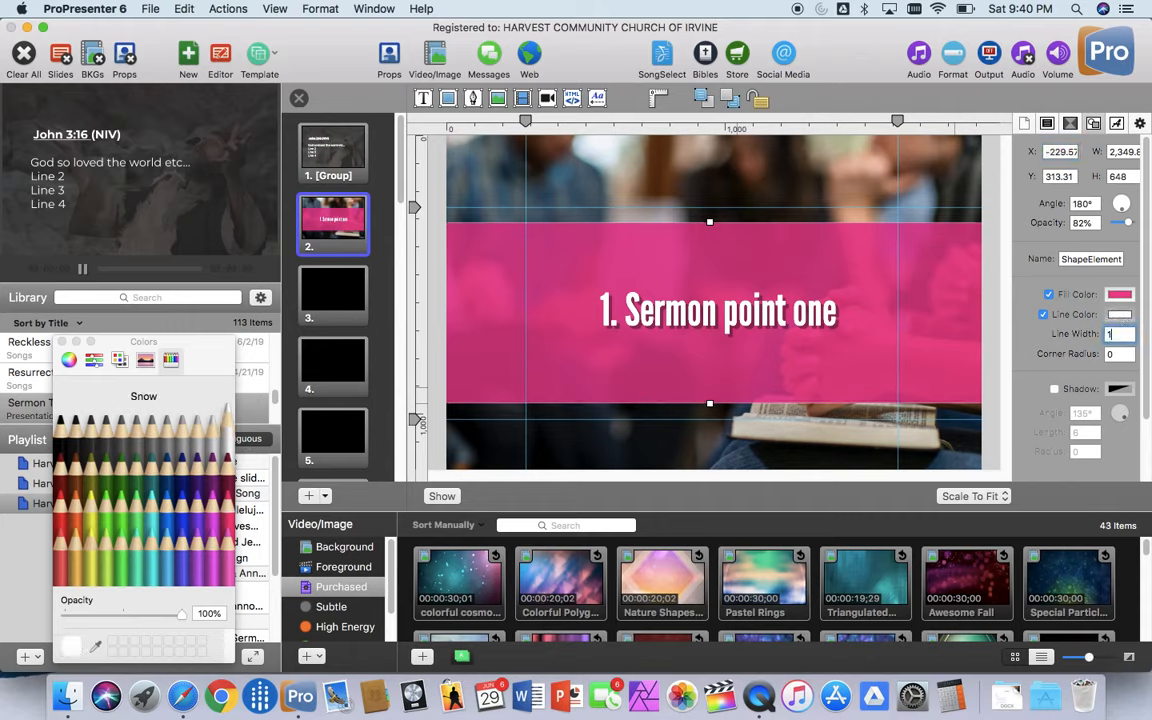
text(0)
key(Return)
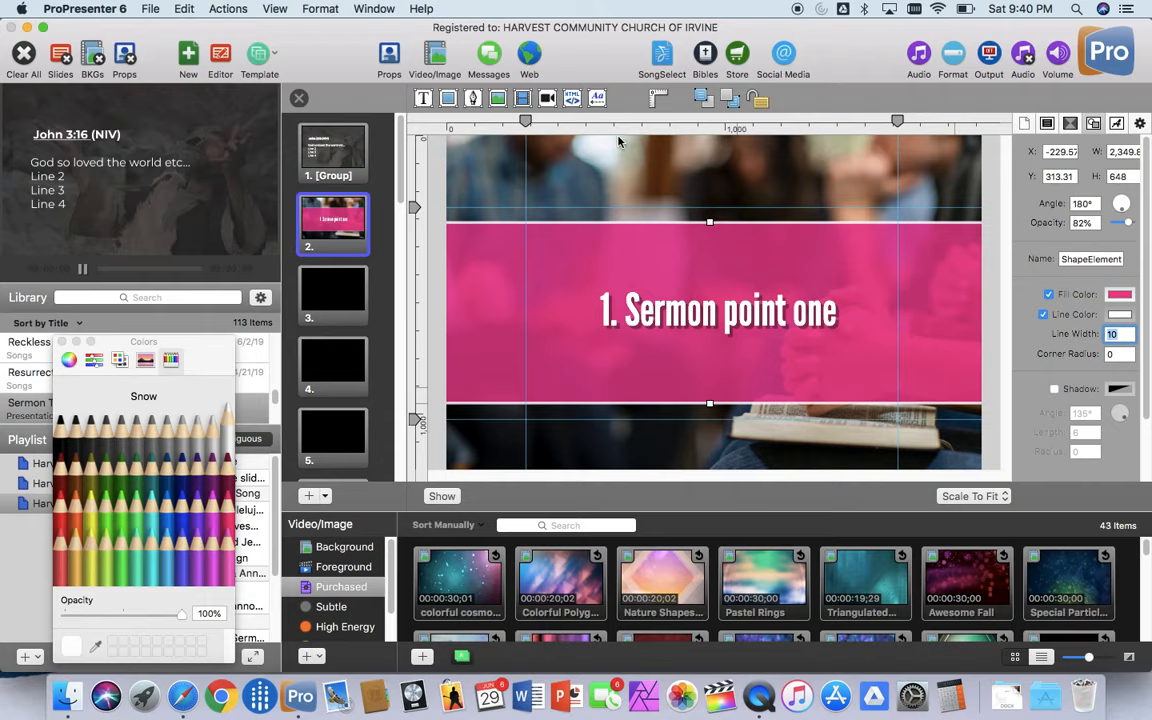
Step: Apply Template 8 from the Sermon Template group to slide 3
click(350, 304)
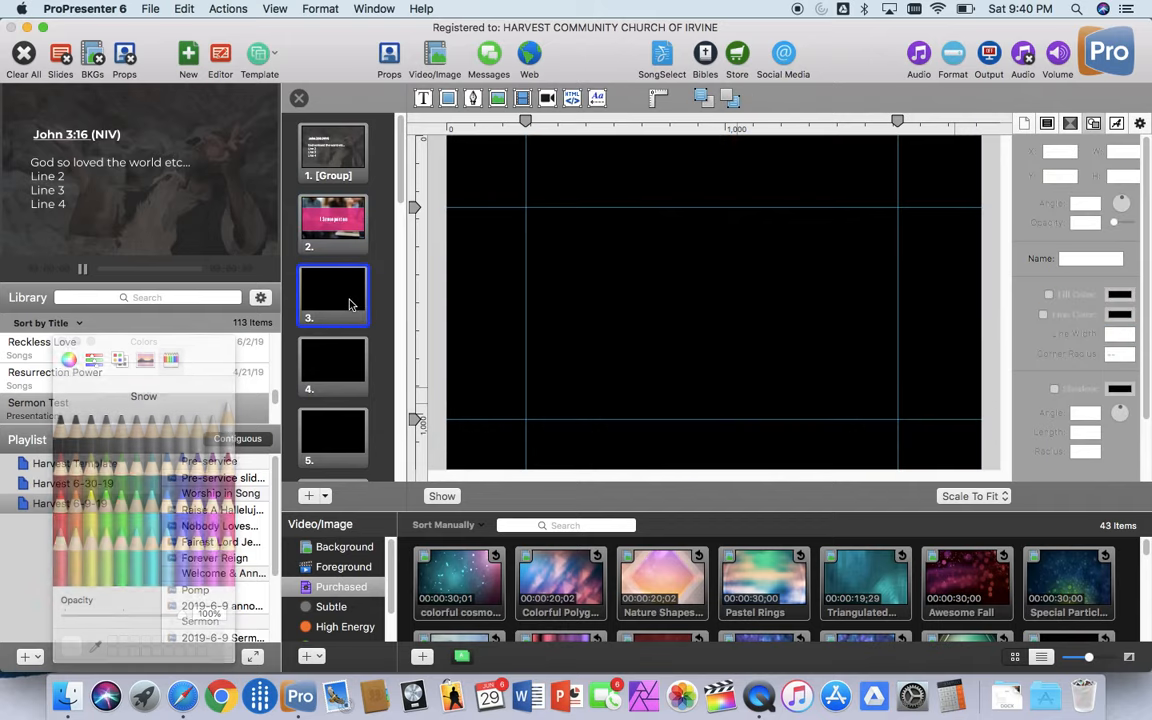
right_click(350, 304)
mouse_move(390, 348)
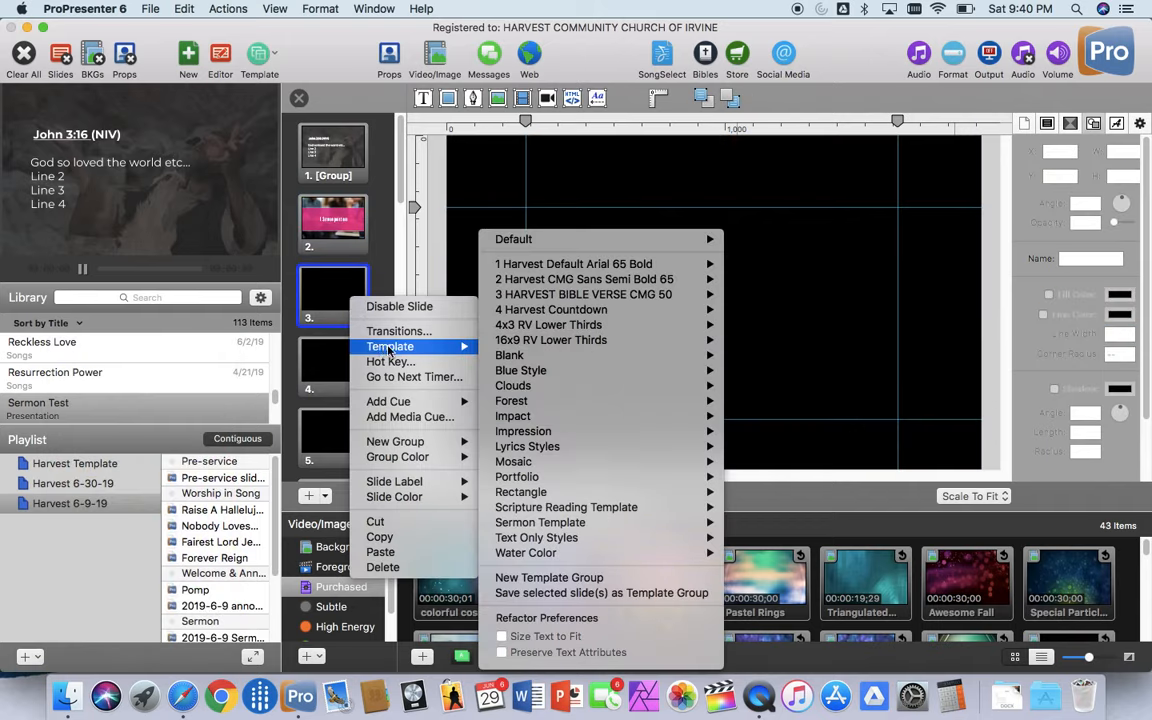
mouse_move(556, 510)
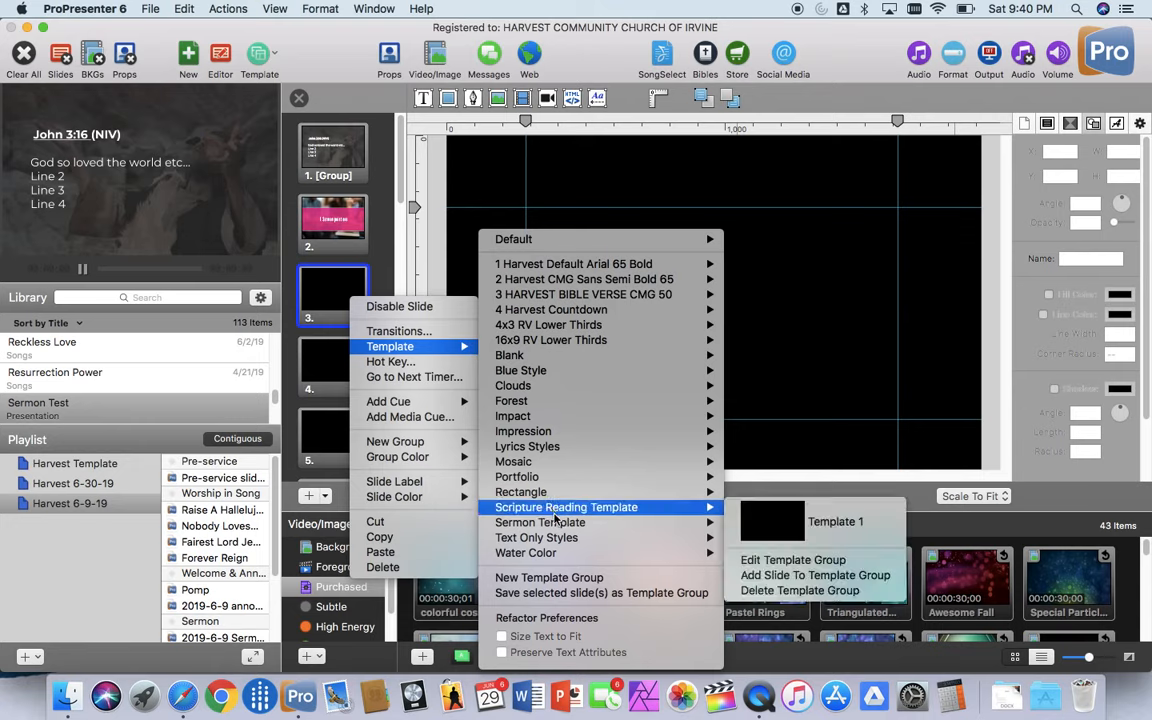
mouse_move(641, 527)
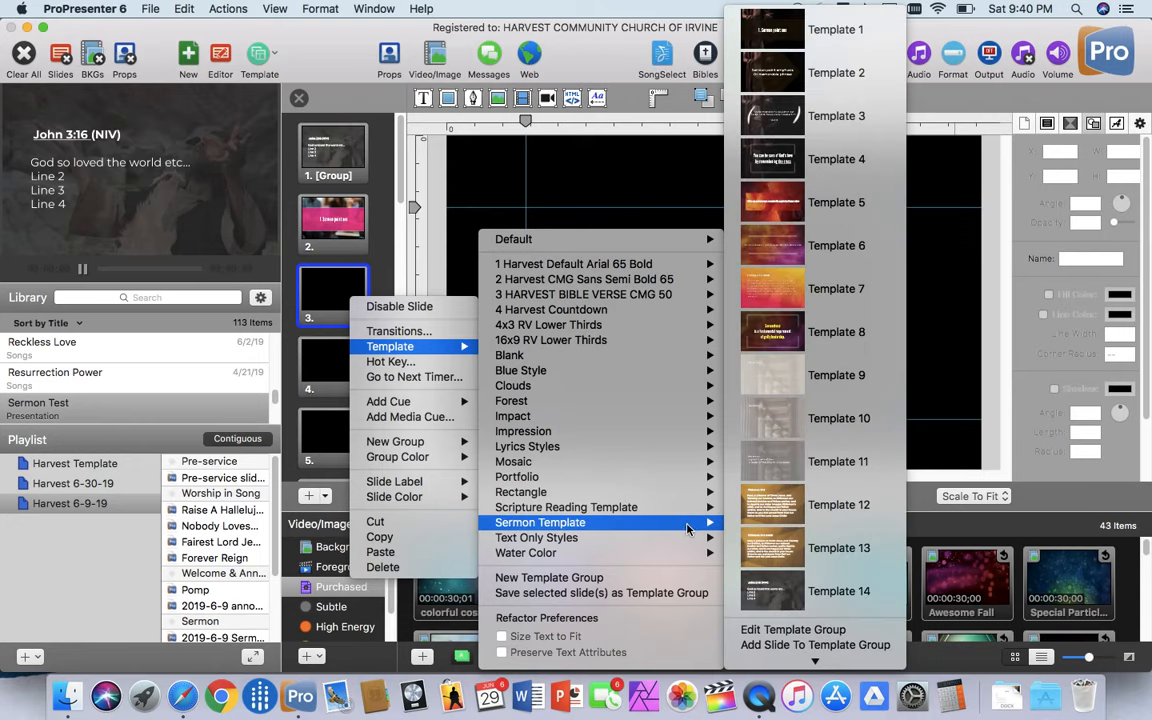
click(788, 333)
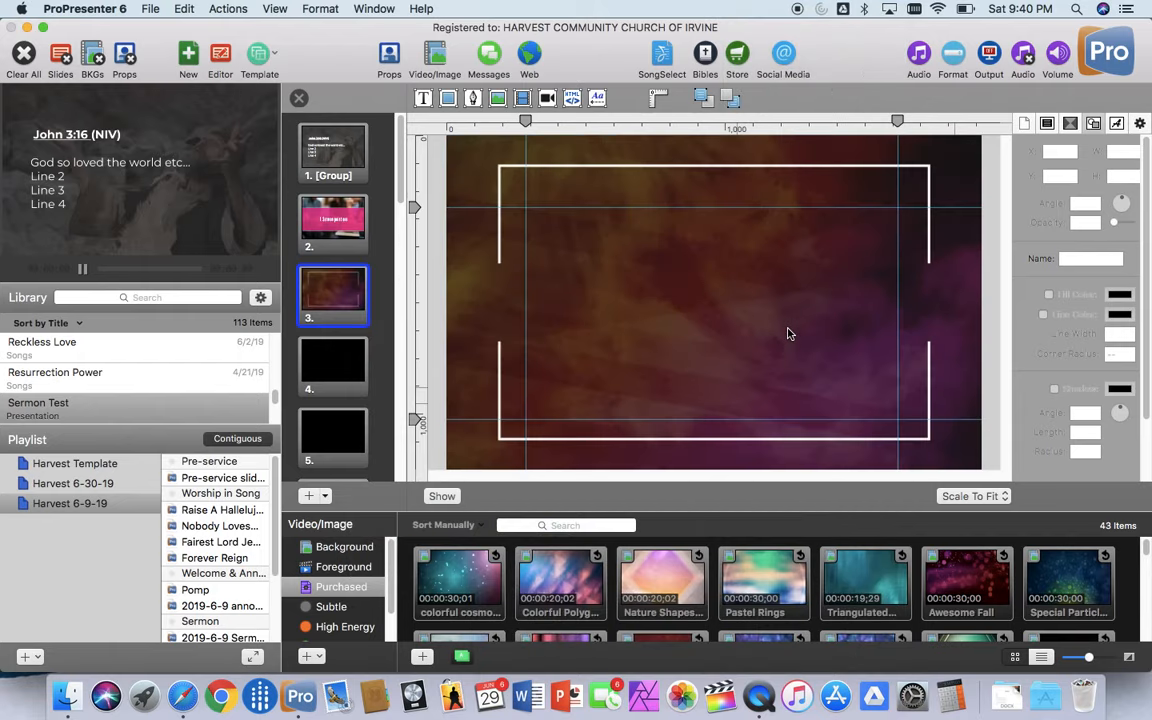
Step: Delete the background image element from slide 3
click(647, 305)
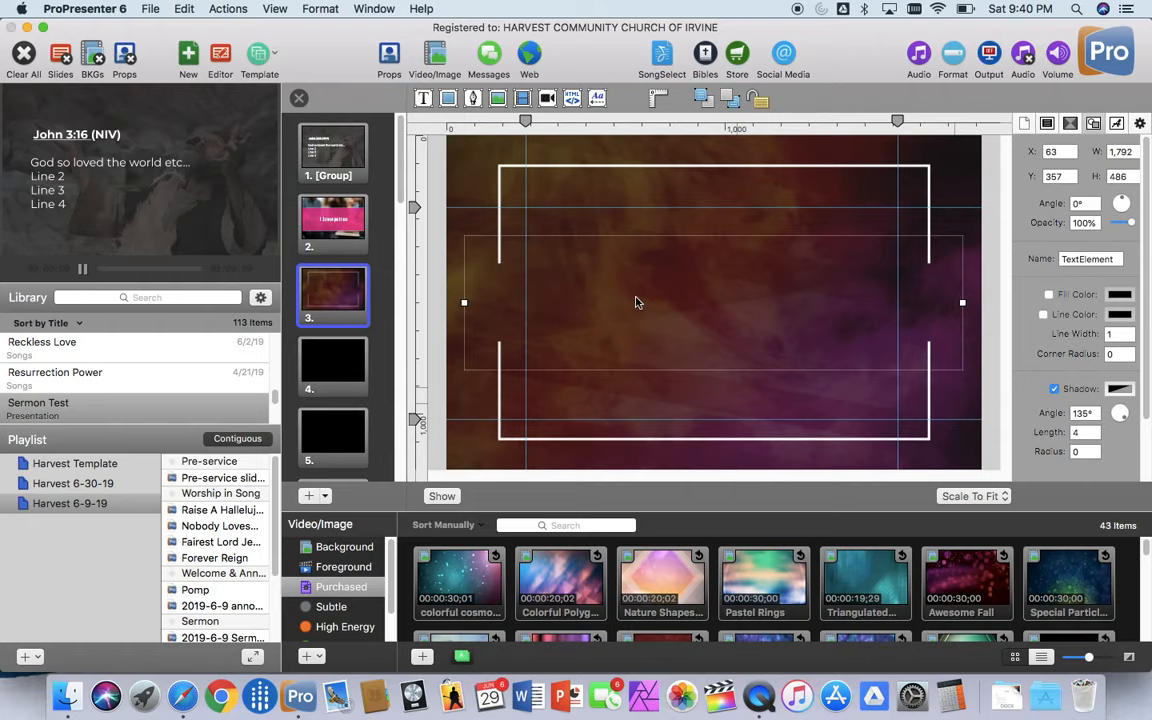
click(1047, 122)
scroll(1075, 350, down, 1)
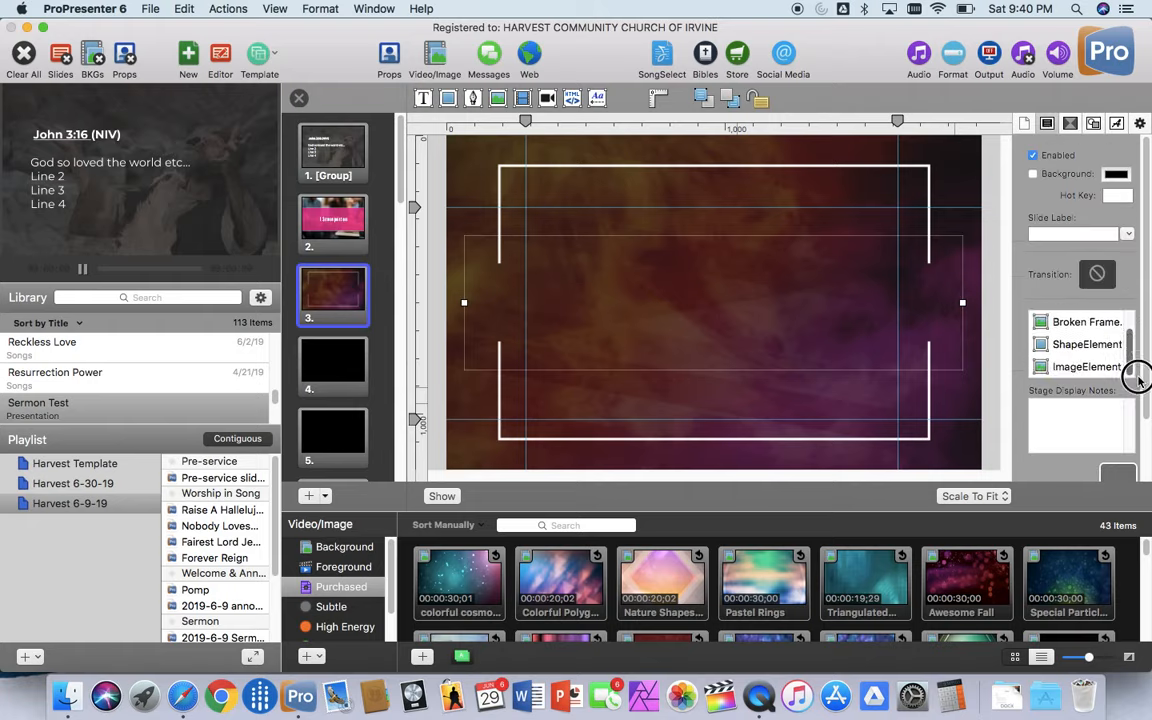
click(1080, 370)
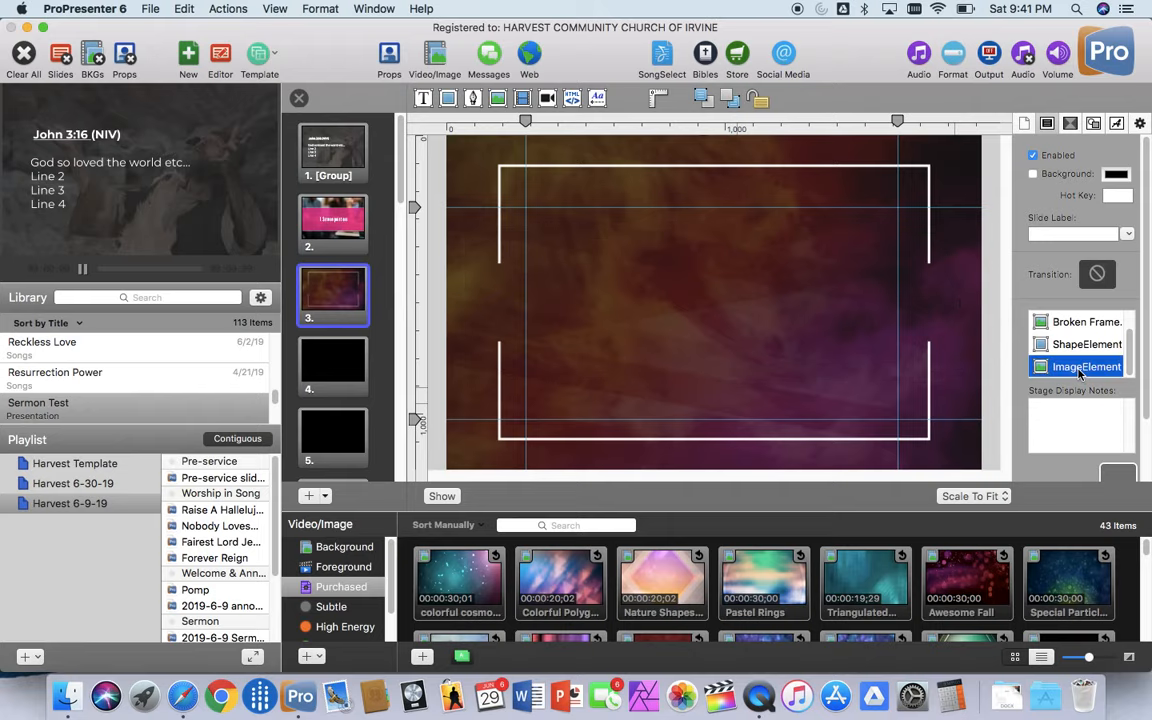
key(Delete)
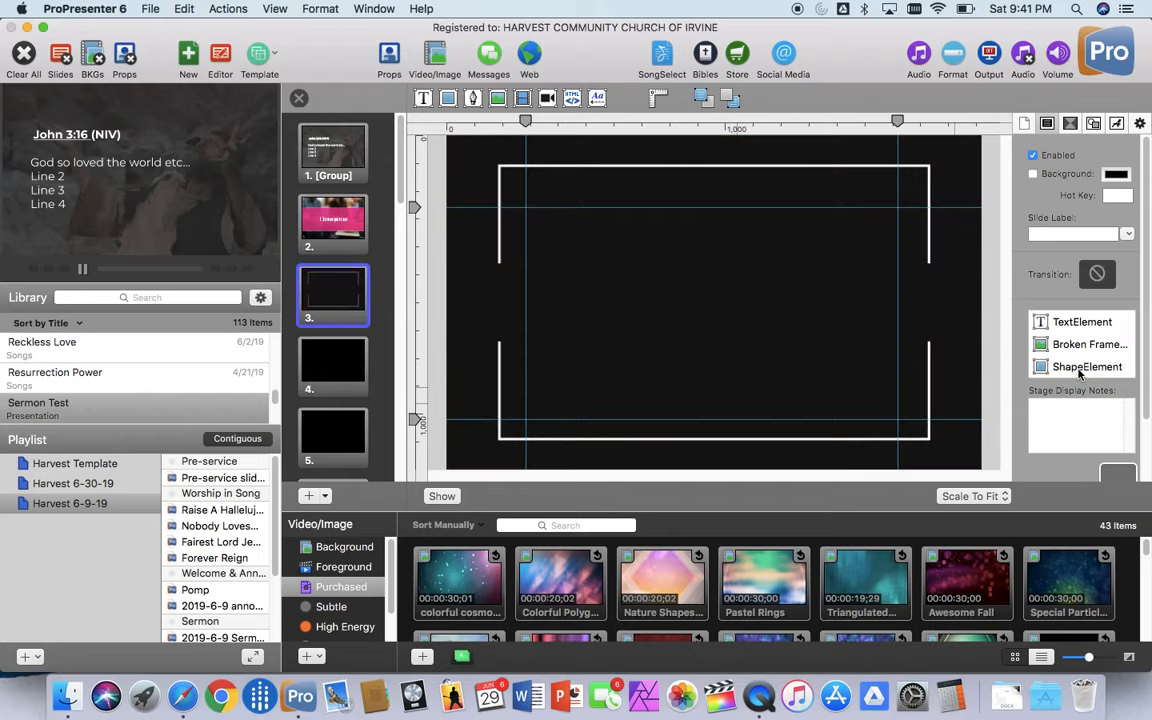
Step: Insert the image 08_group-Bible-study.jpg as an element on slide 3
click(498, 99)
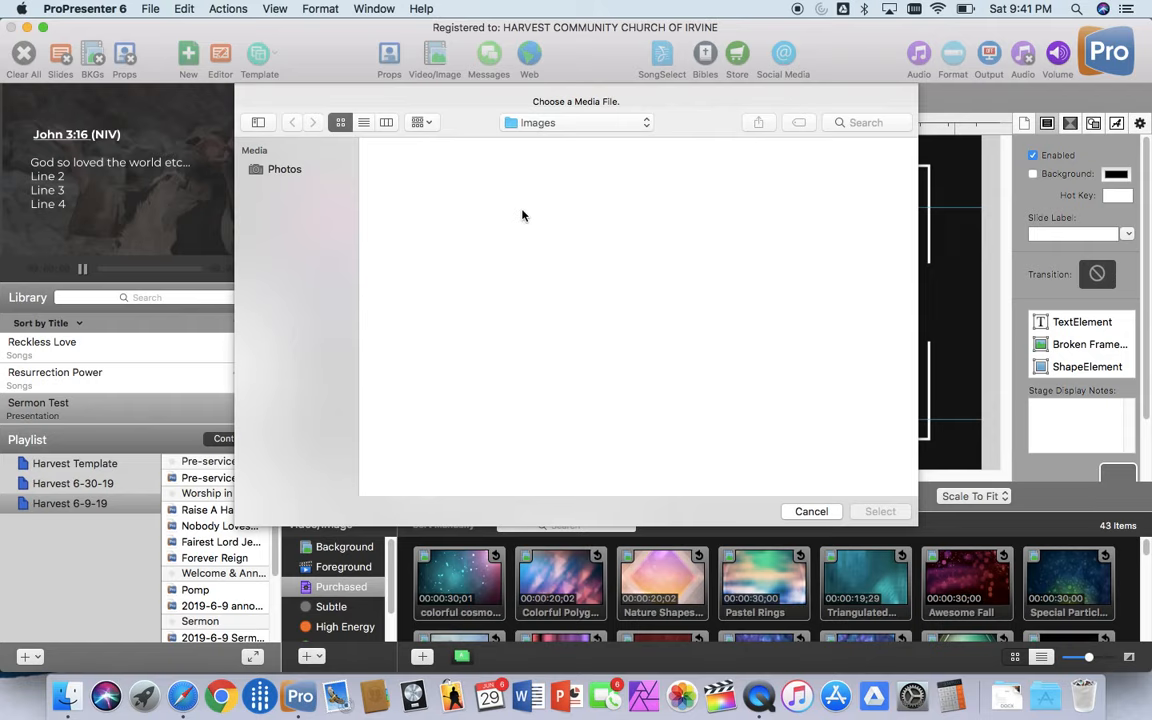
click(400, 315)
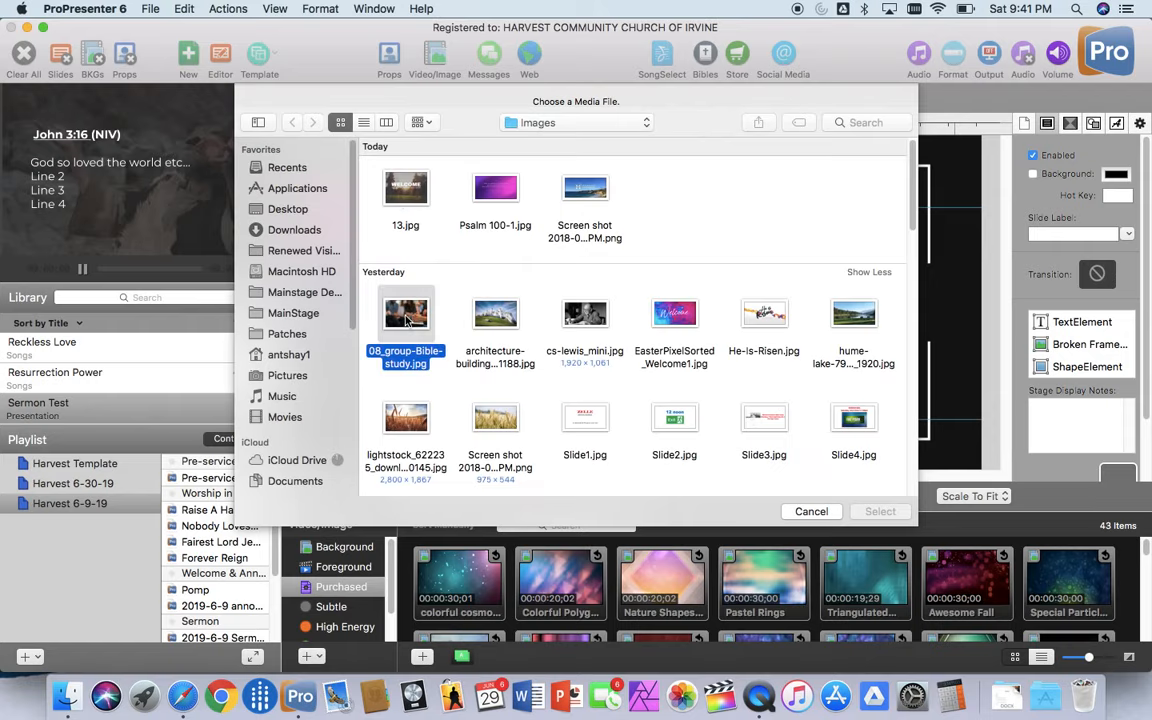
click(880, 511)
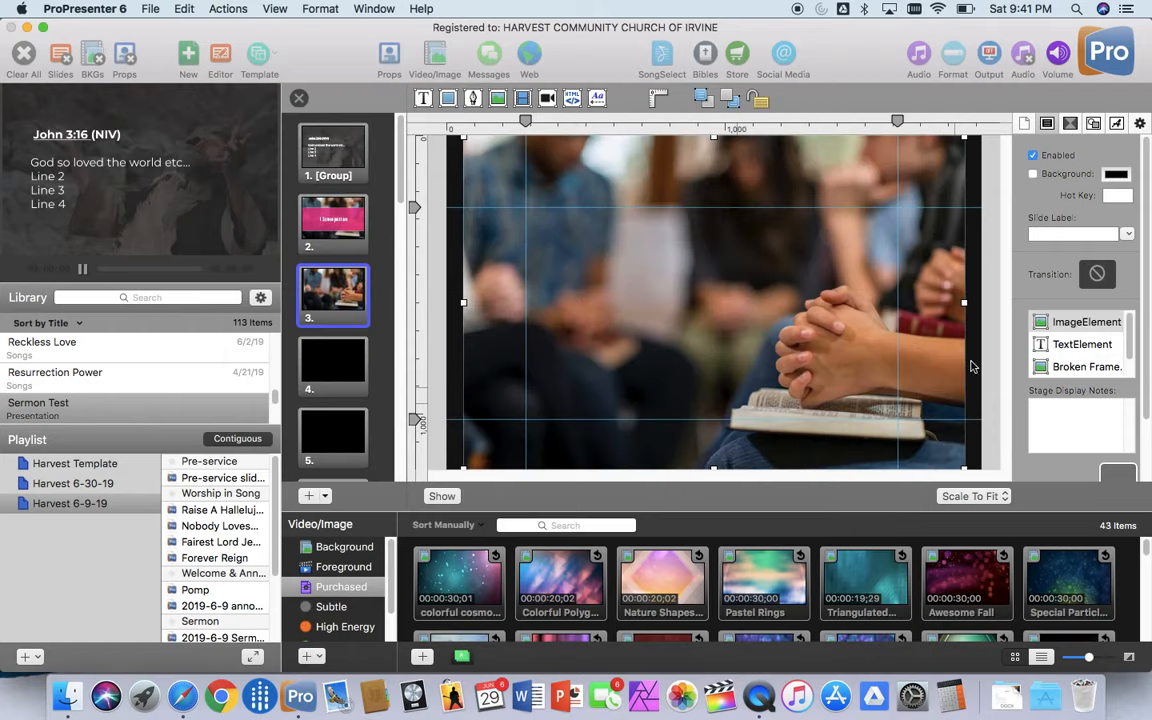
Step: Stretch the group Bible study image to cover the whole slide and place it behind all other elements
drag(966, 141, 998, 123)
mouse_move(463, 466)
mouse_down()
mouse_move(437, 474)
mouse_move(446, 469)
mouse_up()
drag(1073, 322, 1073, 375)
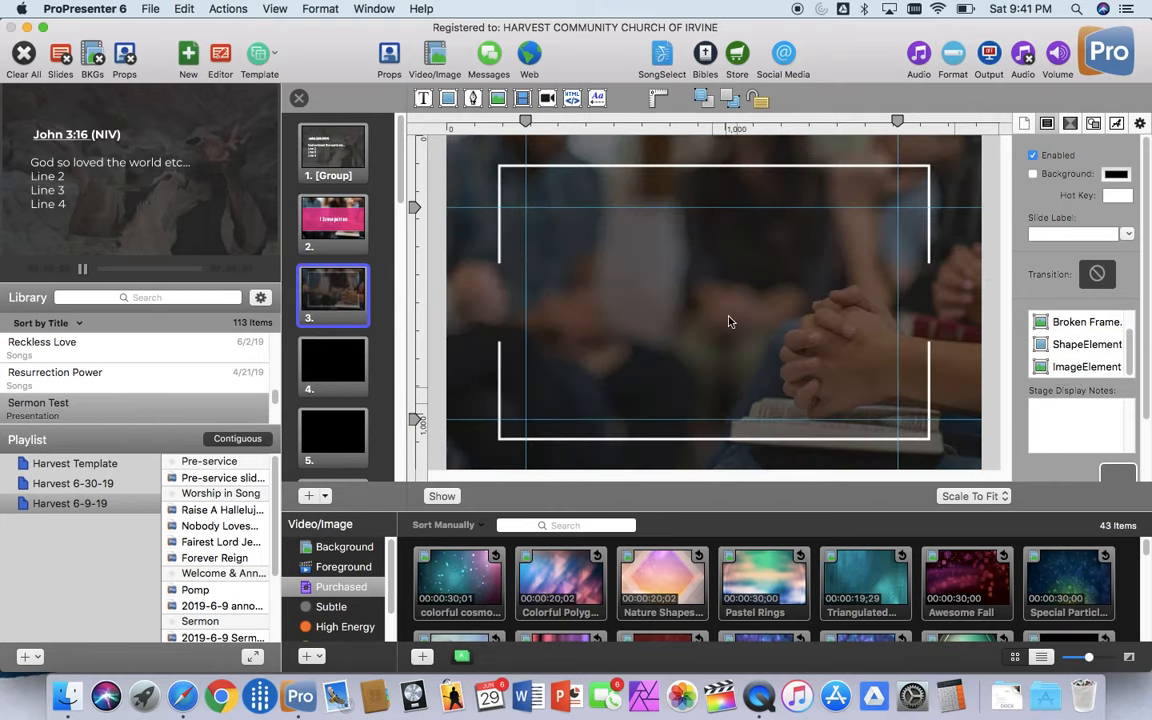
Step: Enter "Sermon point 2", "Blah blah" and "text" on three lines in slide 3's text box
click(676, 304)
double_click(676, 302)
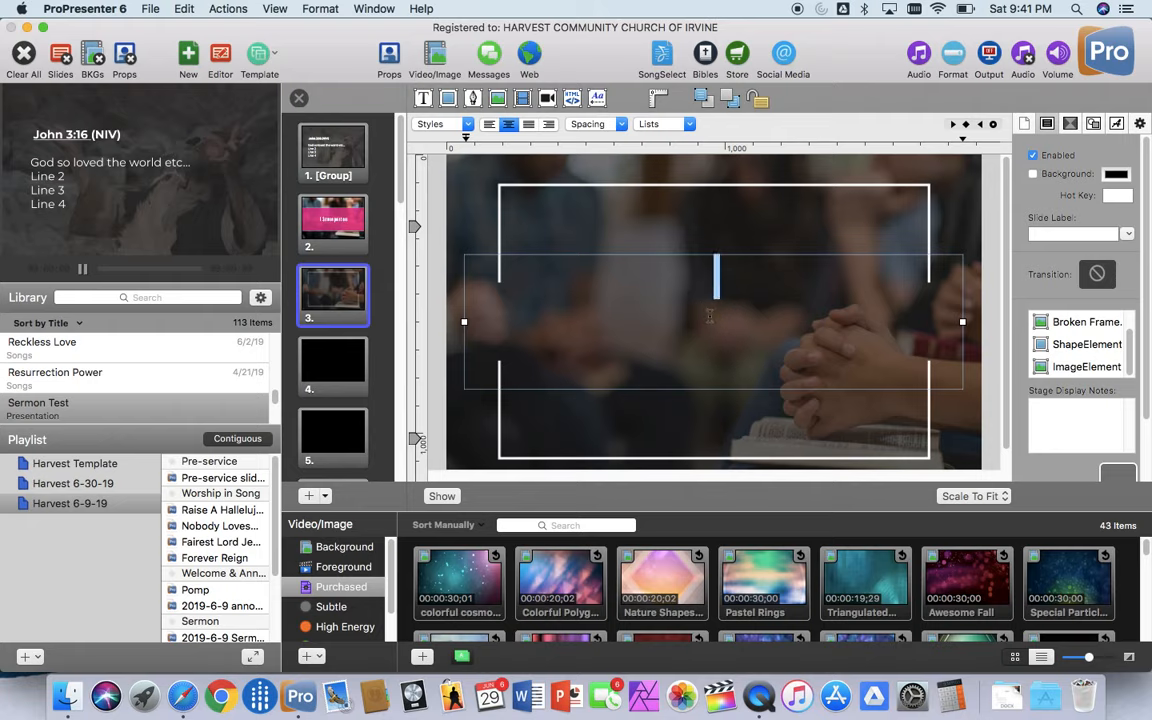
click(711, 320)
text(Sermon )
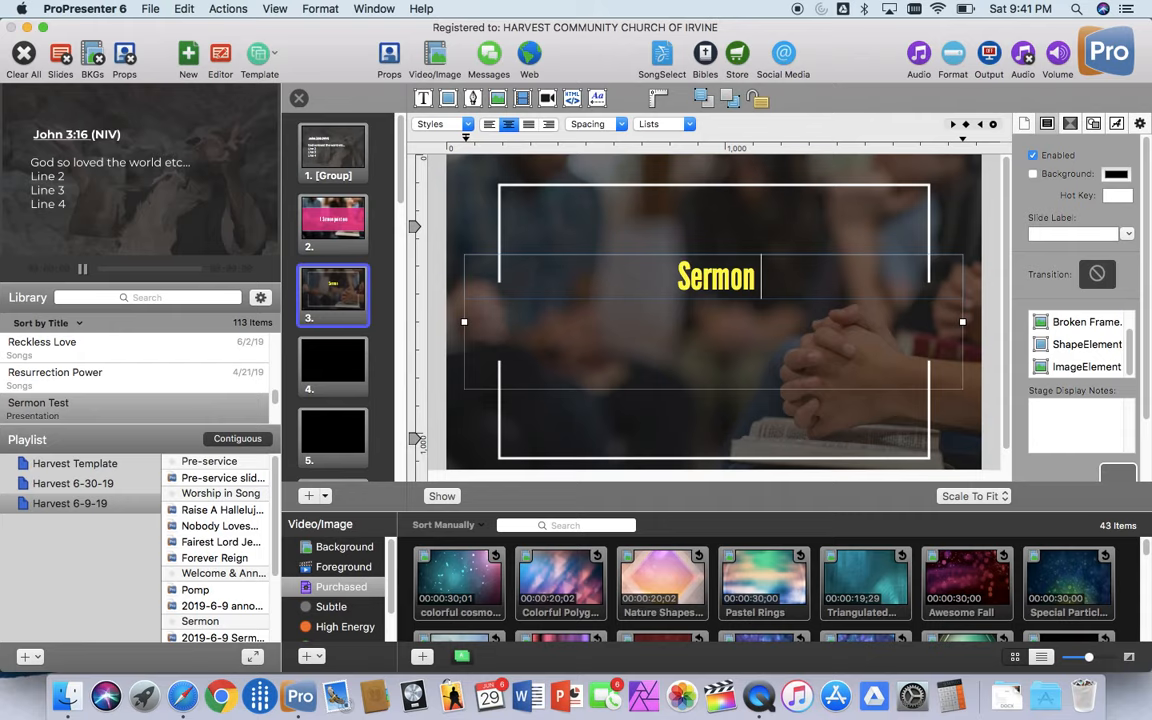
text(point )
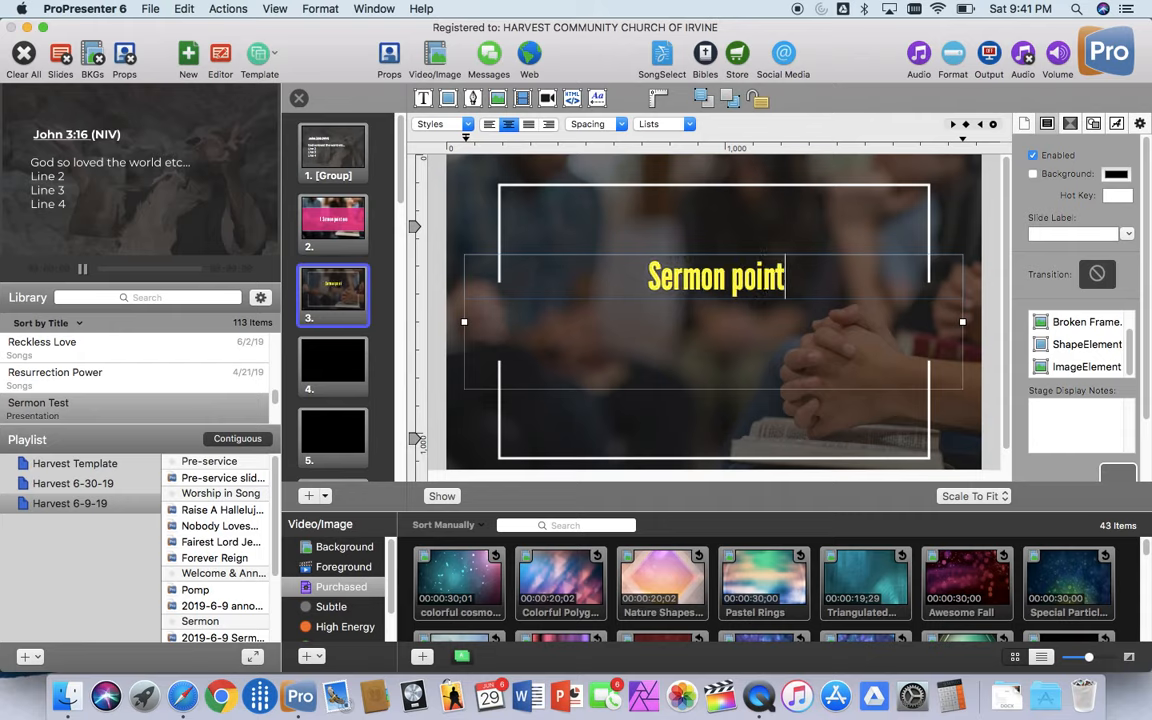
text(2)
key(Return)
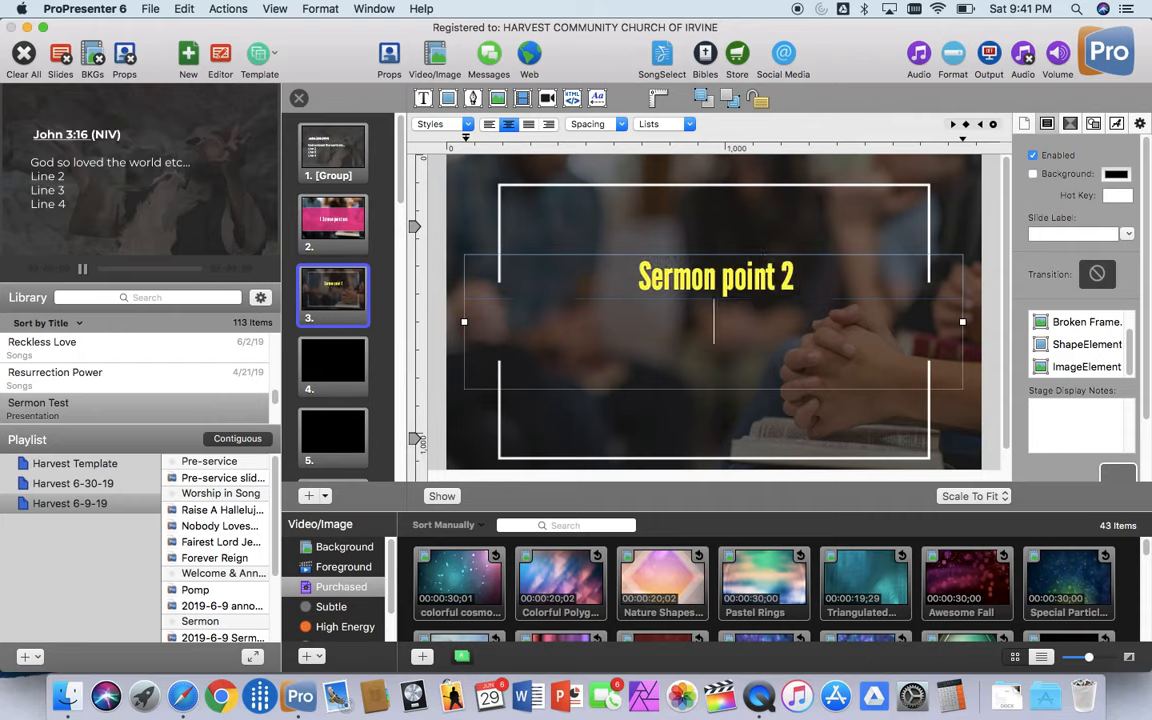
text(Blah b)
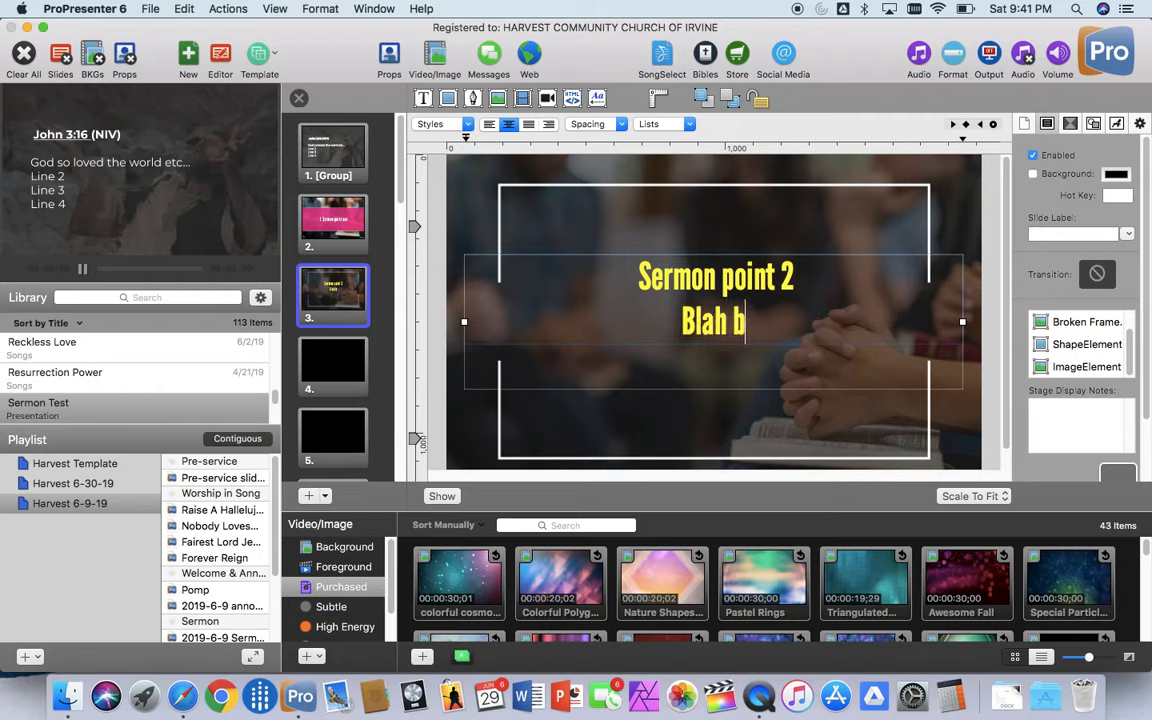
text(lah)
key(Return)
text(t)
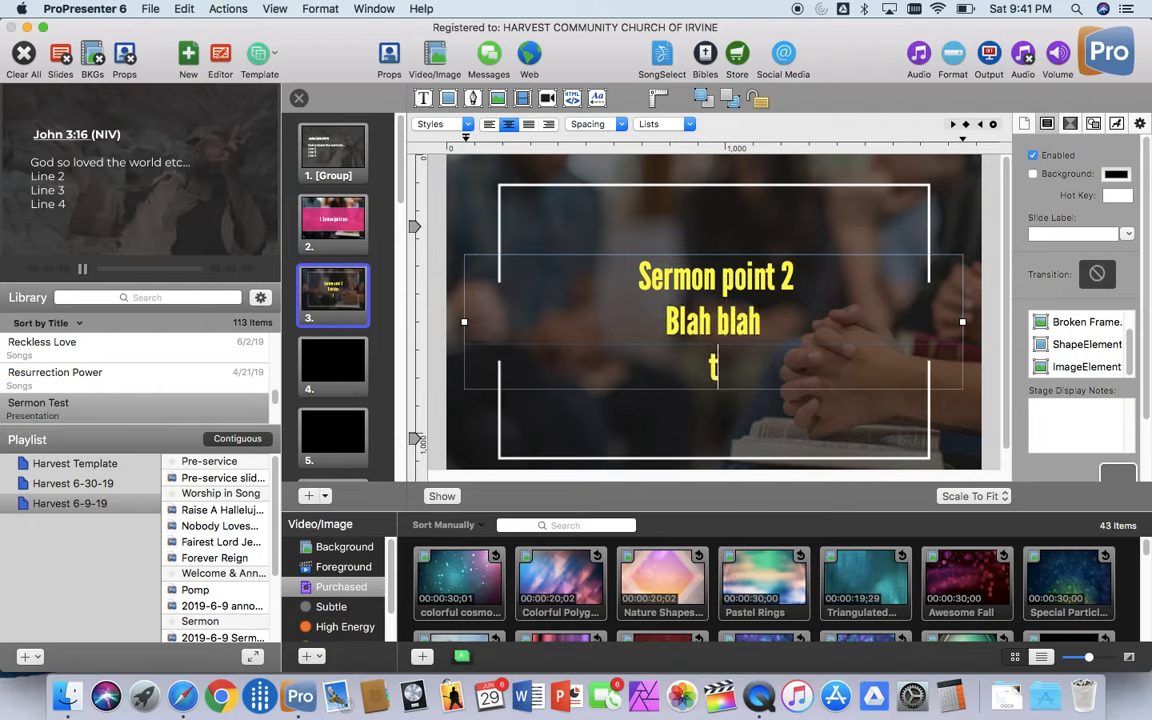
text(est)
key(BackSpace)
key(BackSpace)
text(xt)
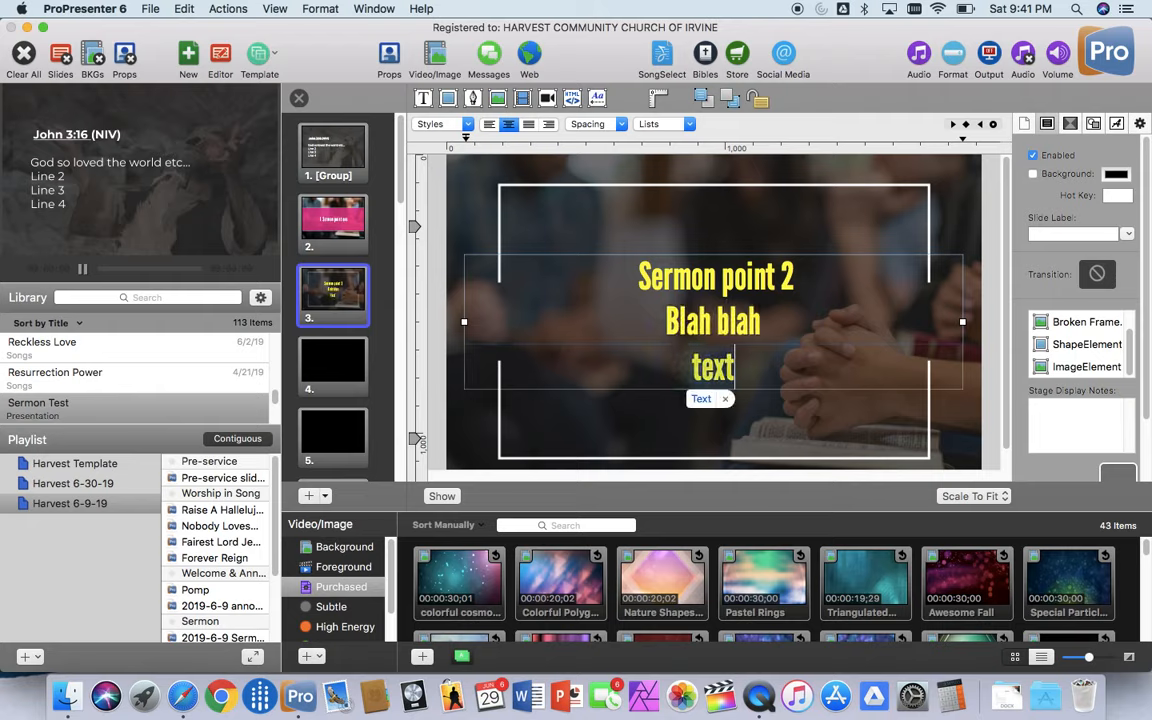
Step: Color all three lines of slide 3's text Snow white
click(707, 206)
double_click(760, 285)
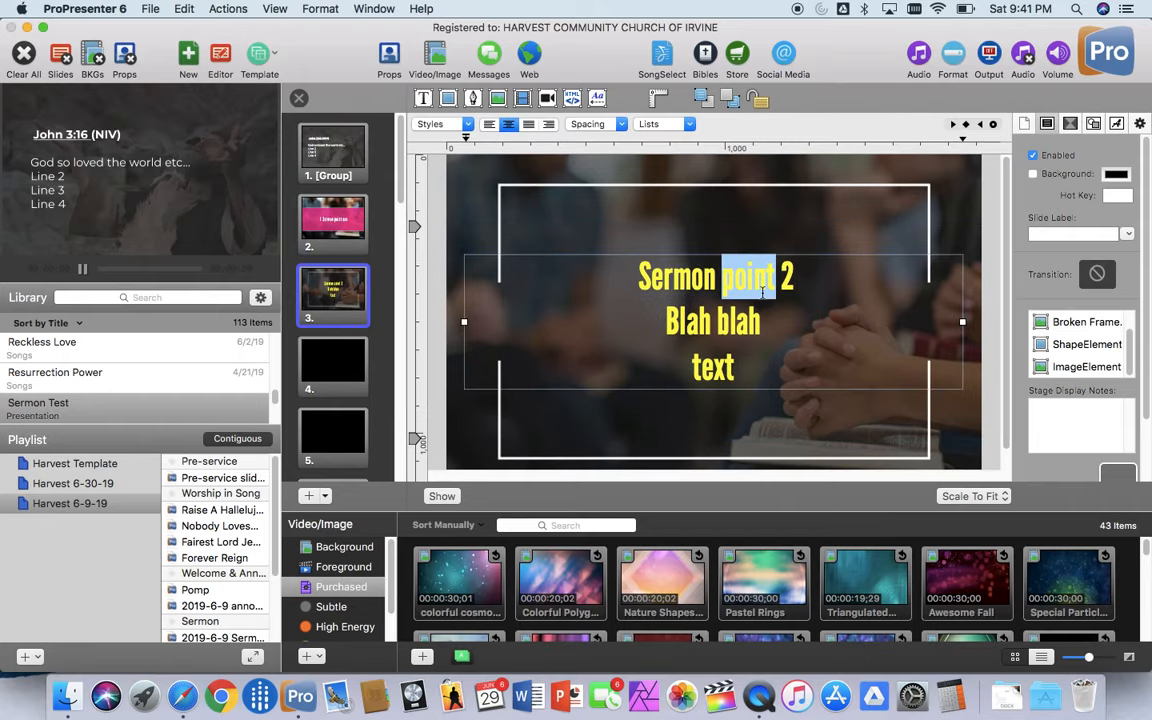
drag(735, 366, 619, 267)
click(1118, 124)
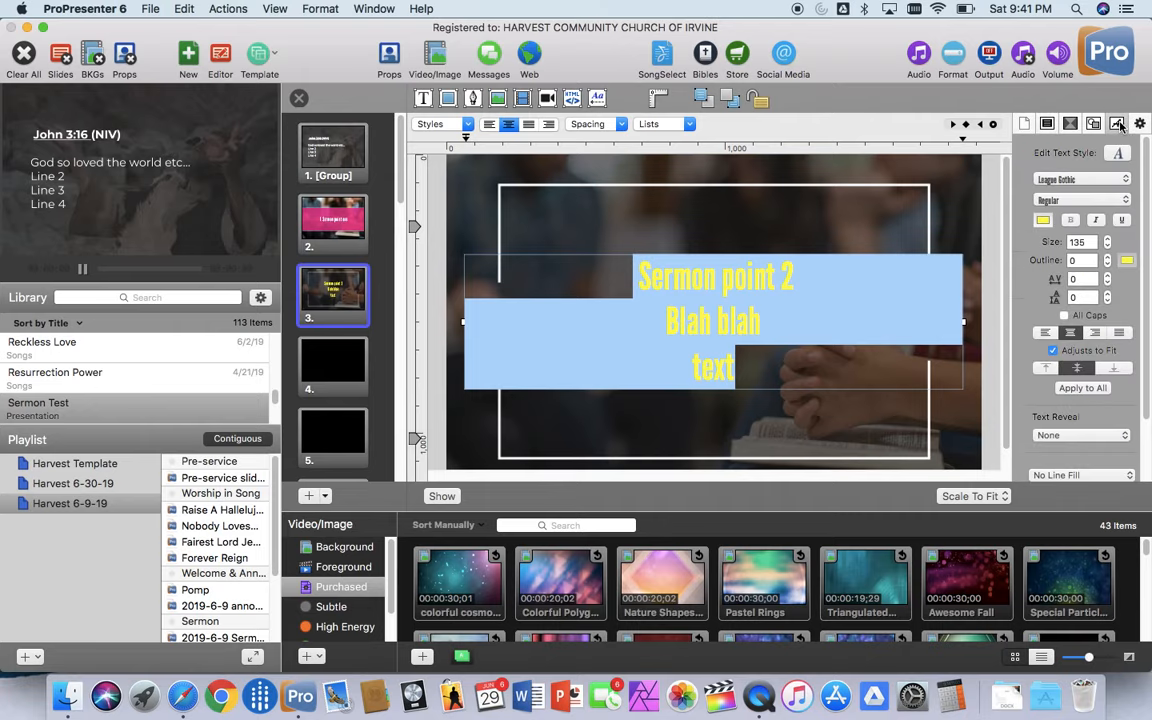
click(1045, 221)
click(227, 443)
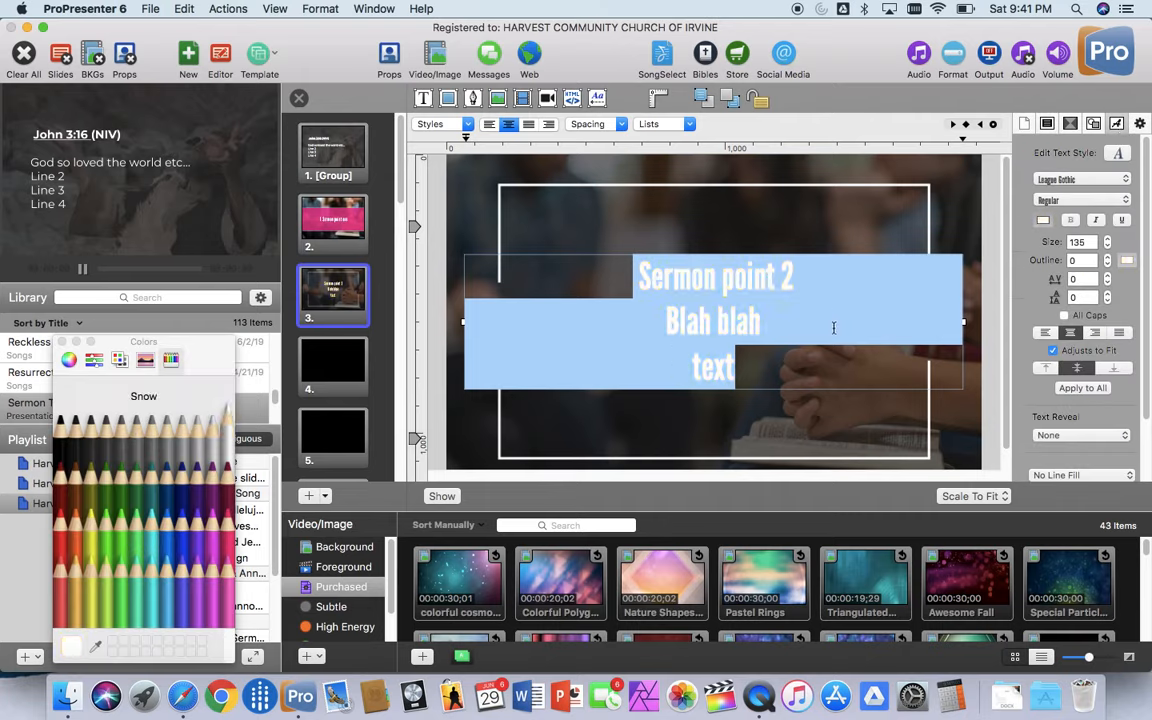
click(881, 404)
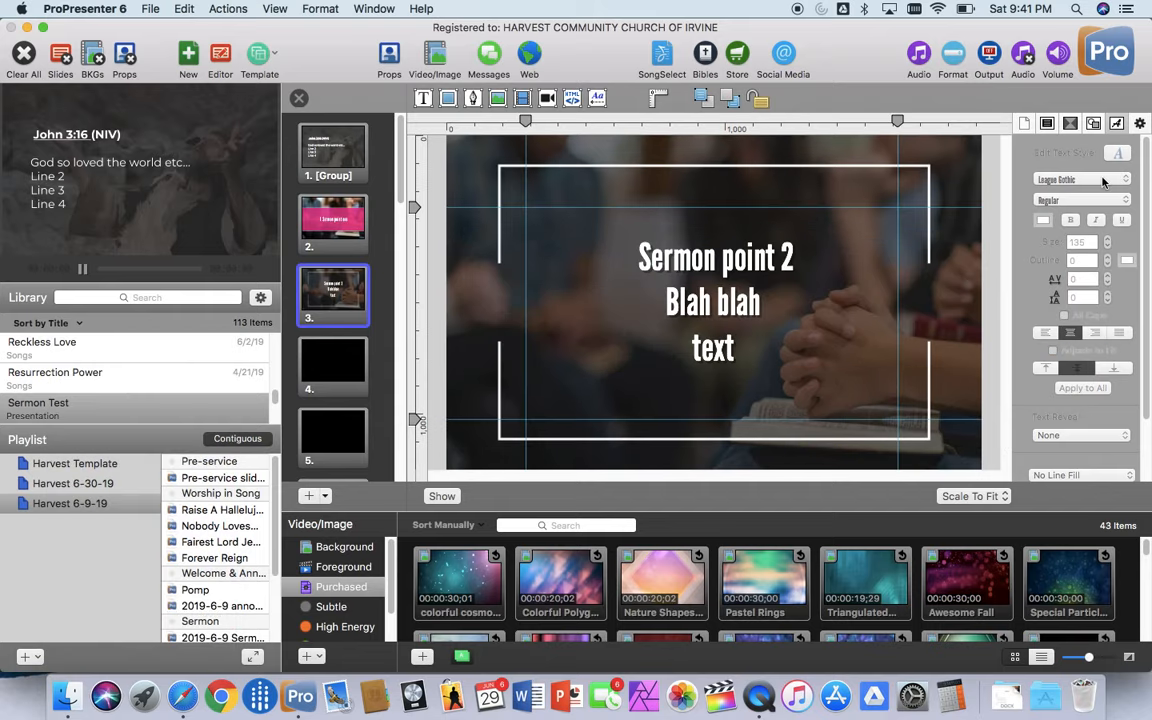
Step: Turn off Adjusts to Fit for slide 3's text box
click(745, 300)
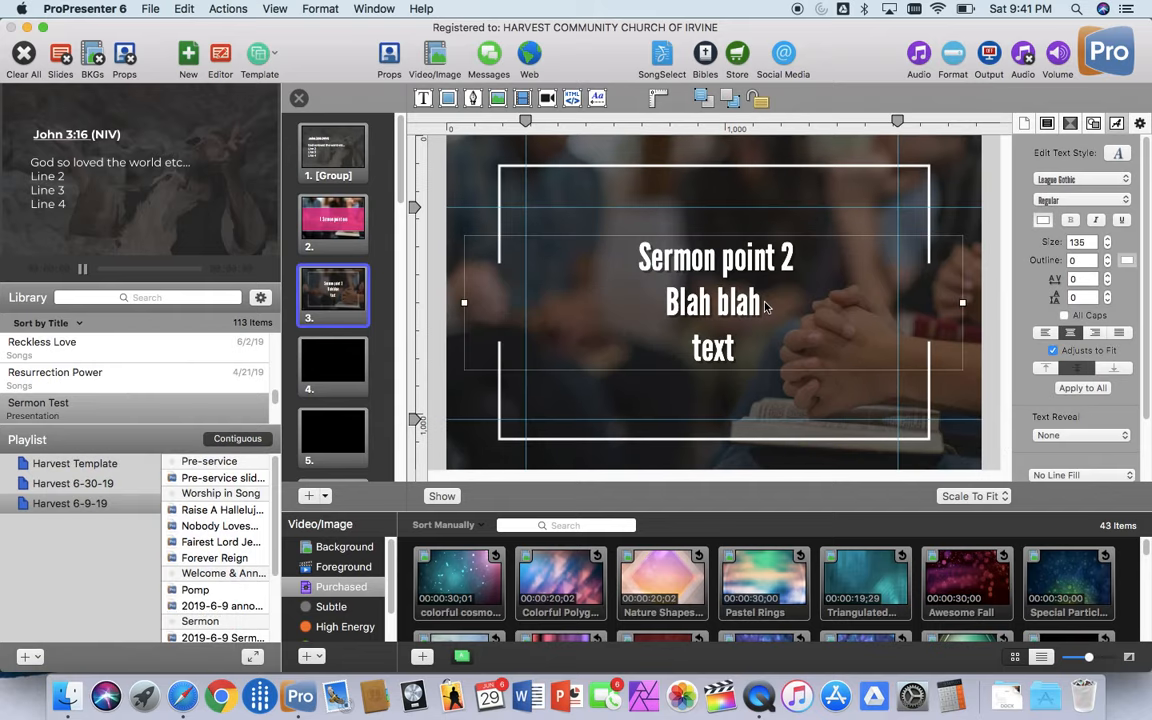
double_click(809, 324)
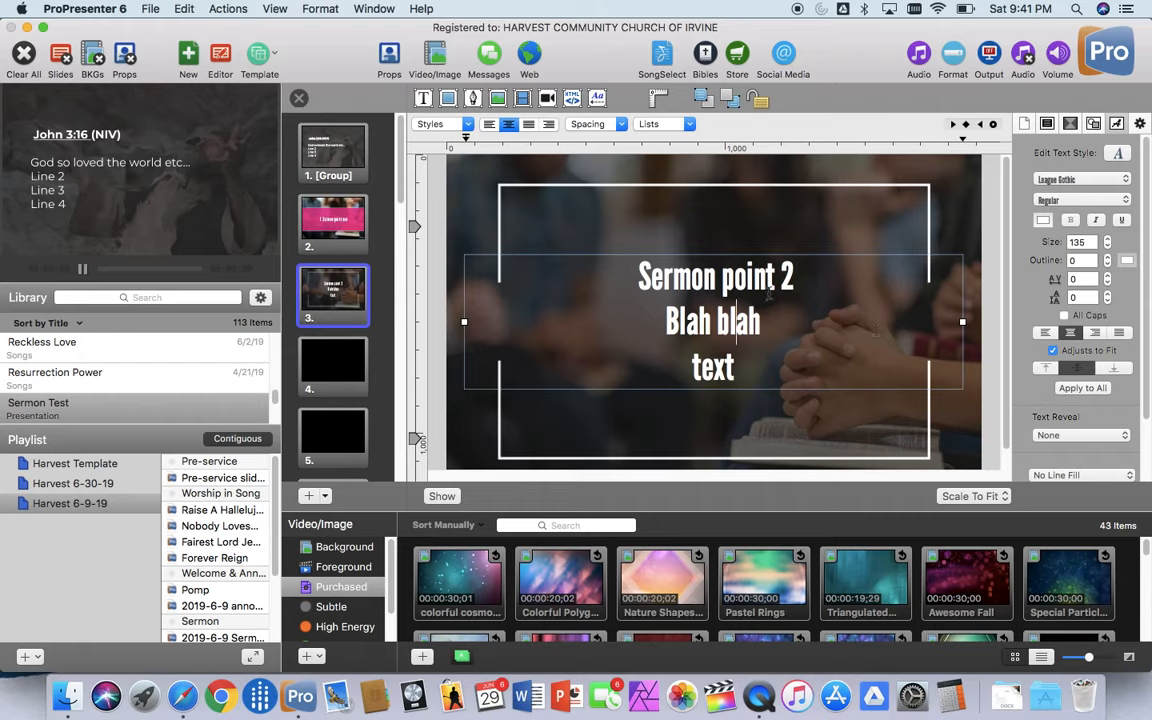
click(1054, 351)
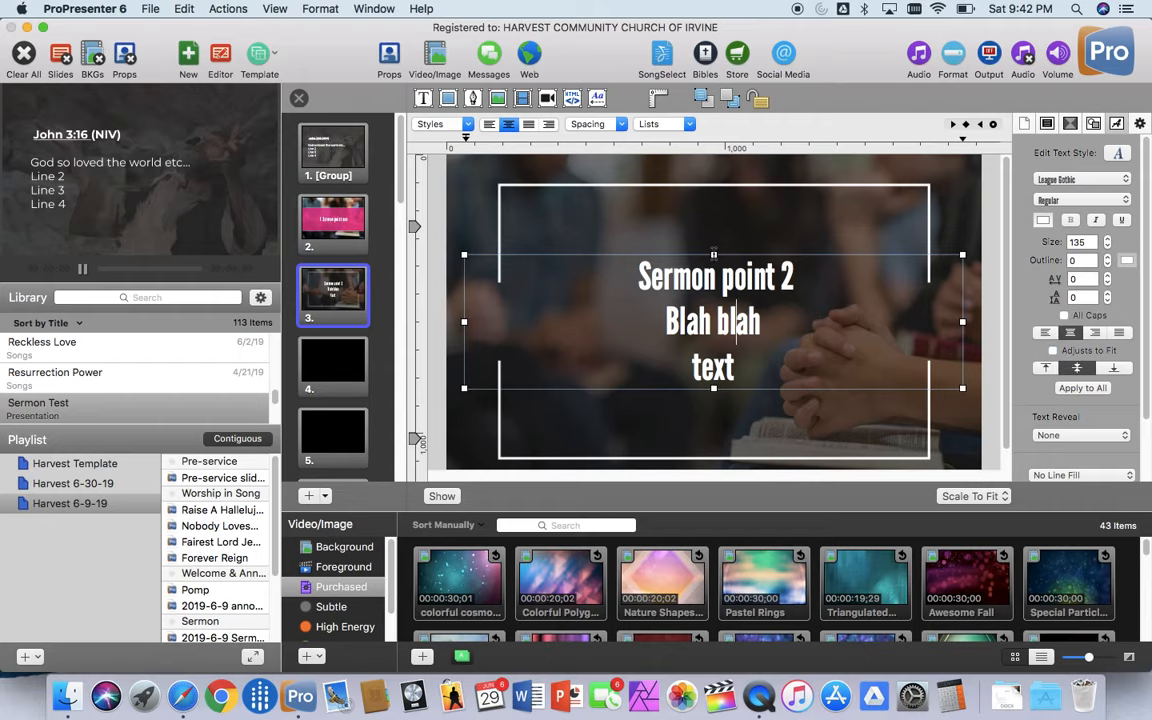
Step: Extend slide 3's text box up and down to about the white frame's height and center it vertically in the frame
drag(714, 254, 713, 247)
click(713, 248)
click(715, 254)
drag(713, 256, 715, 244)
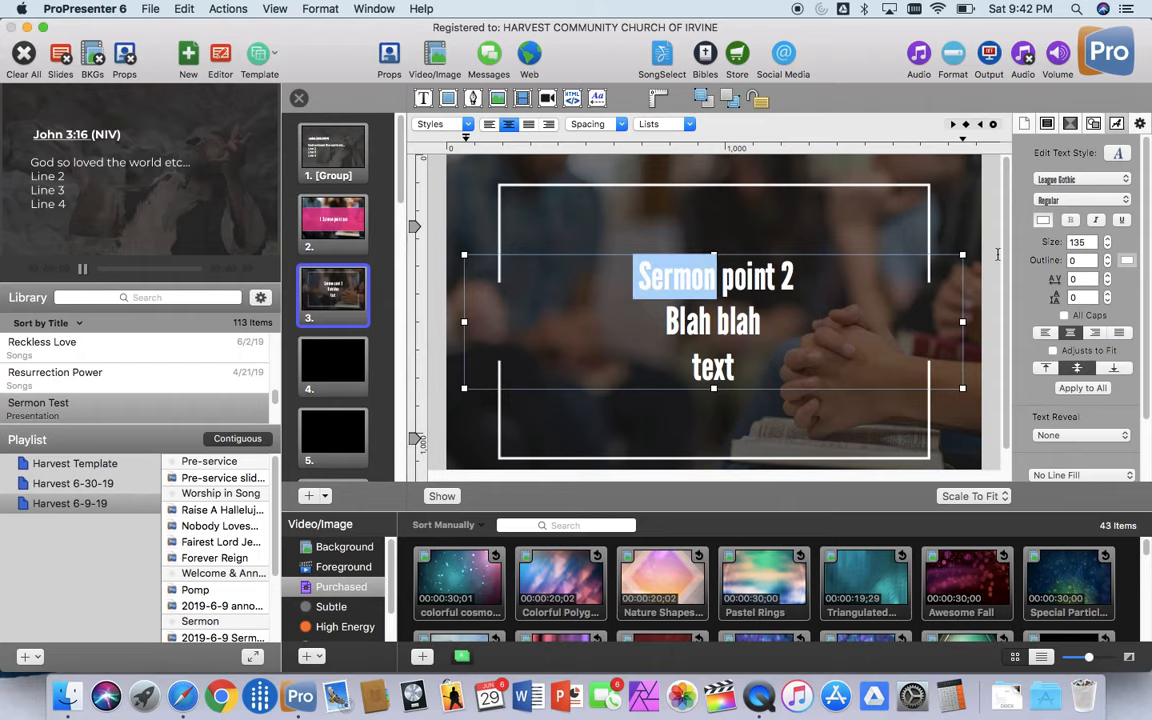
click(971, 258)
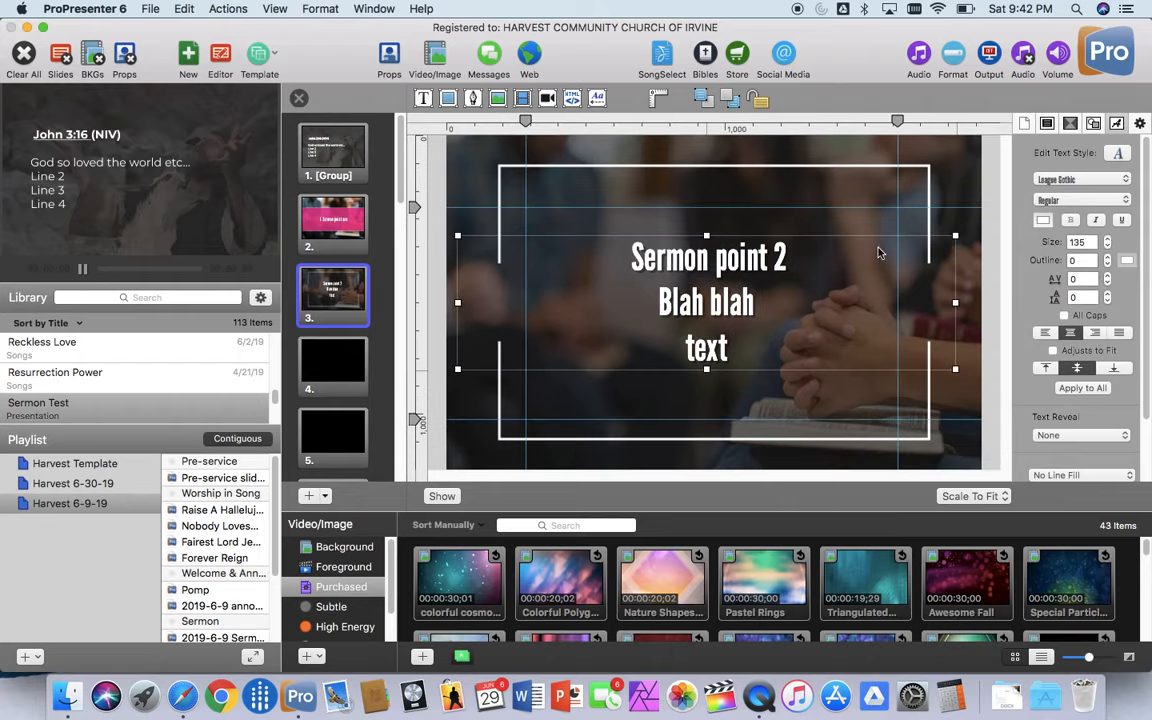
drag(882, 259, 898, 254)
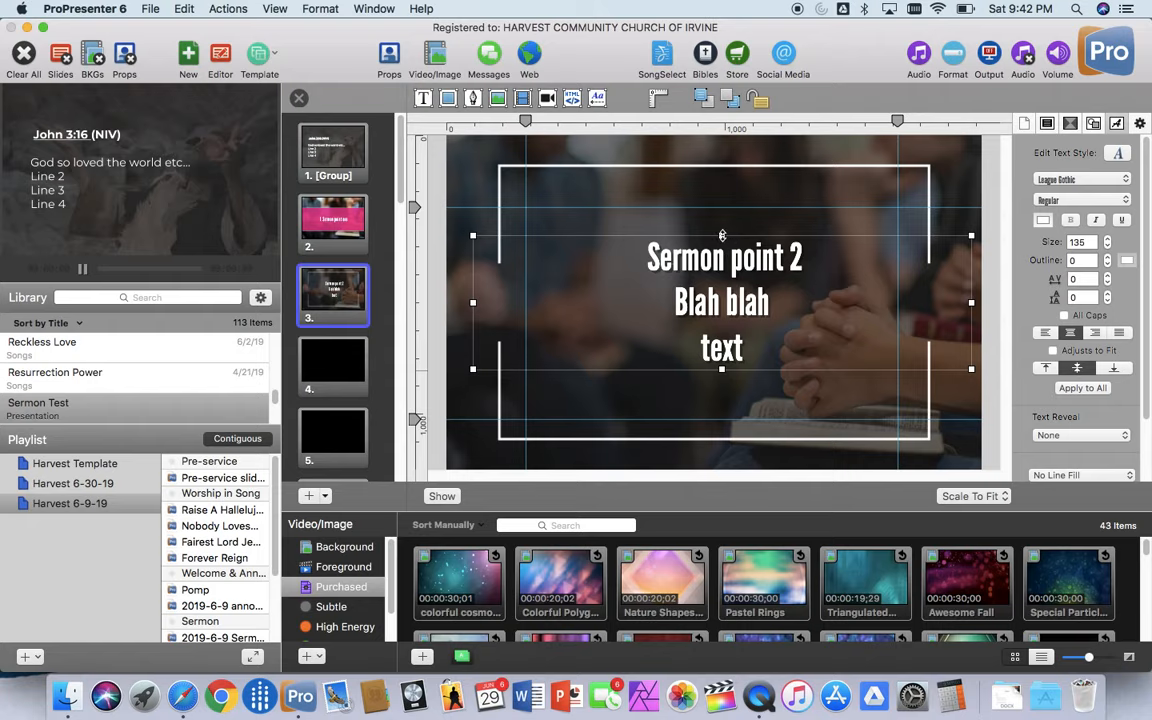
drag(722, 235, 722, 152)
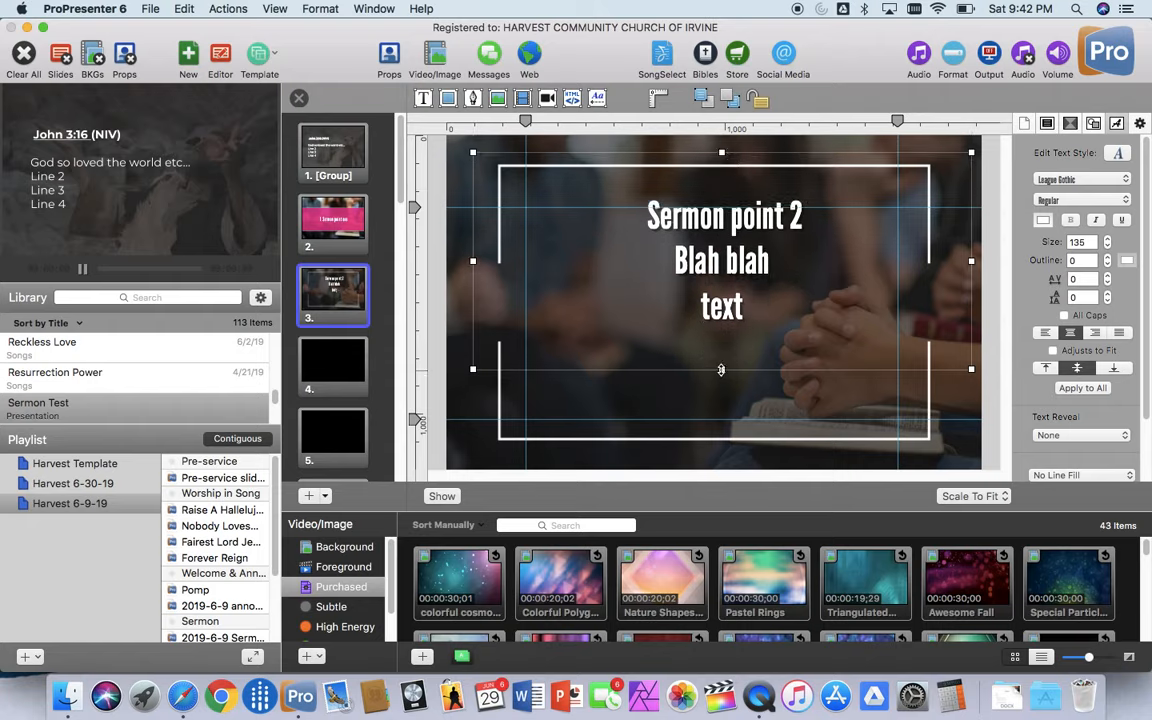
drag(721, 369, 722, 435)
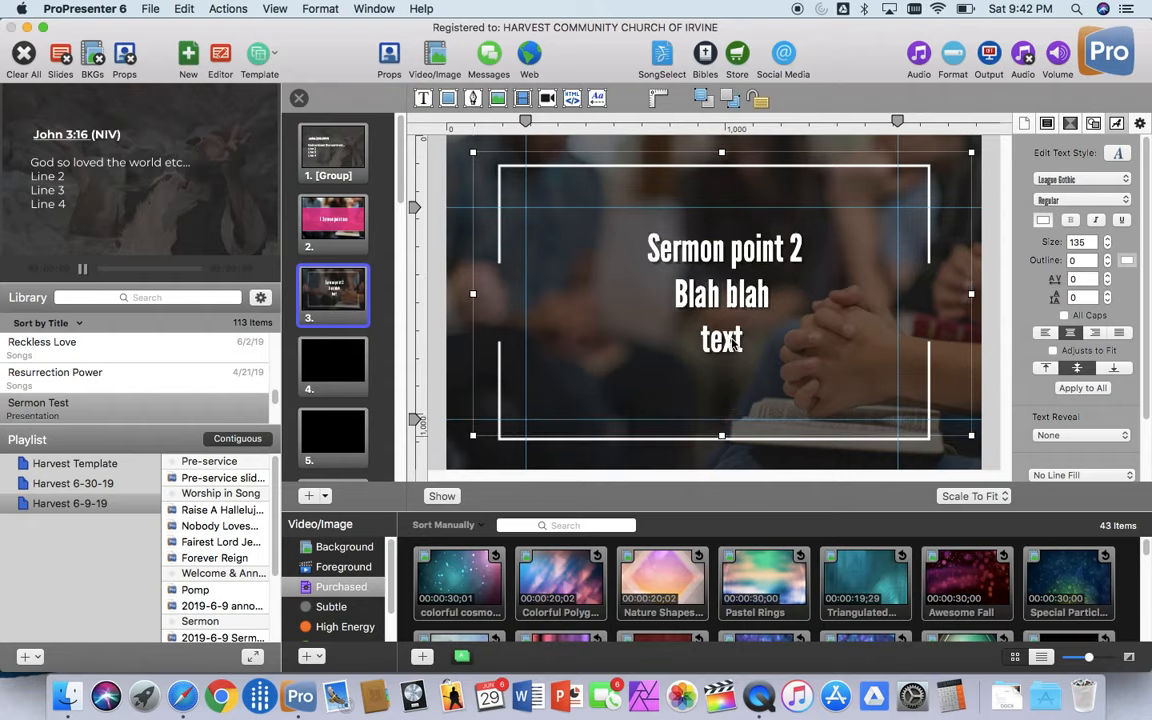
double_click(721, 309)
click(770, 217)
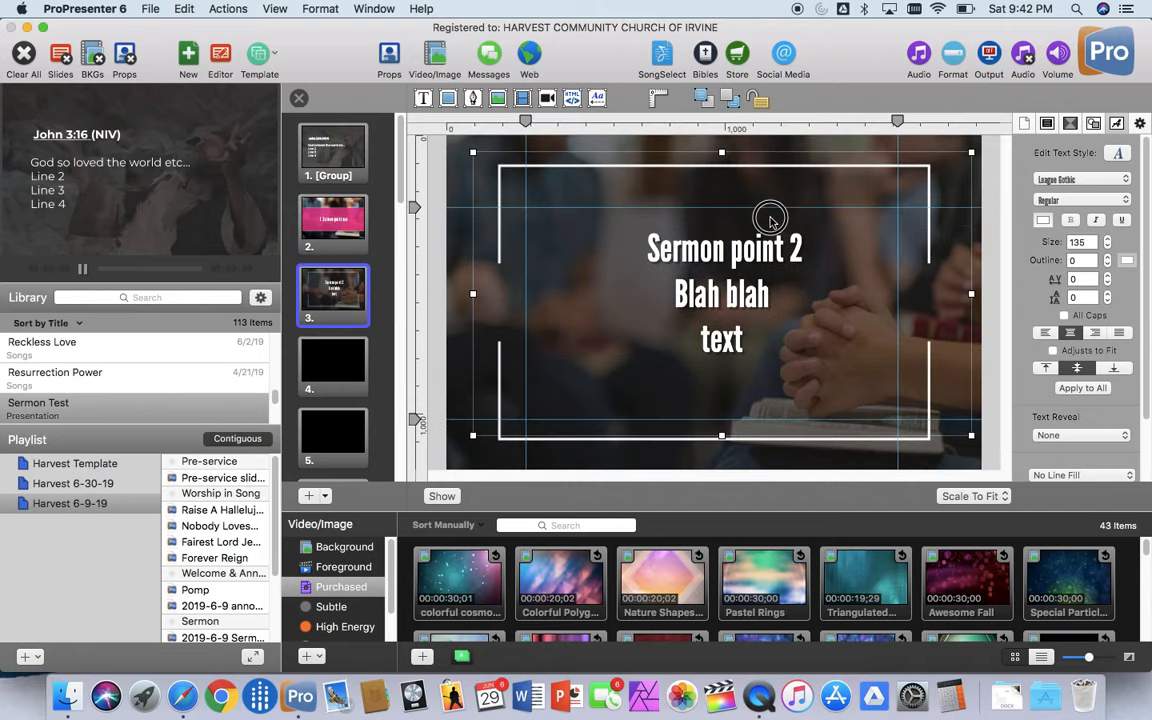
drag(770, 217, 769, 226)
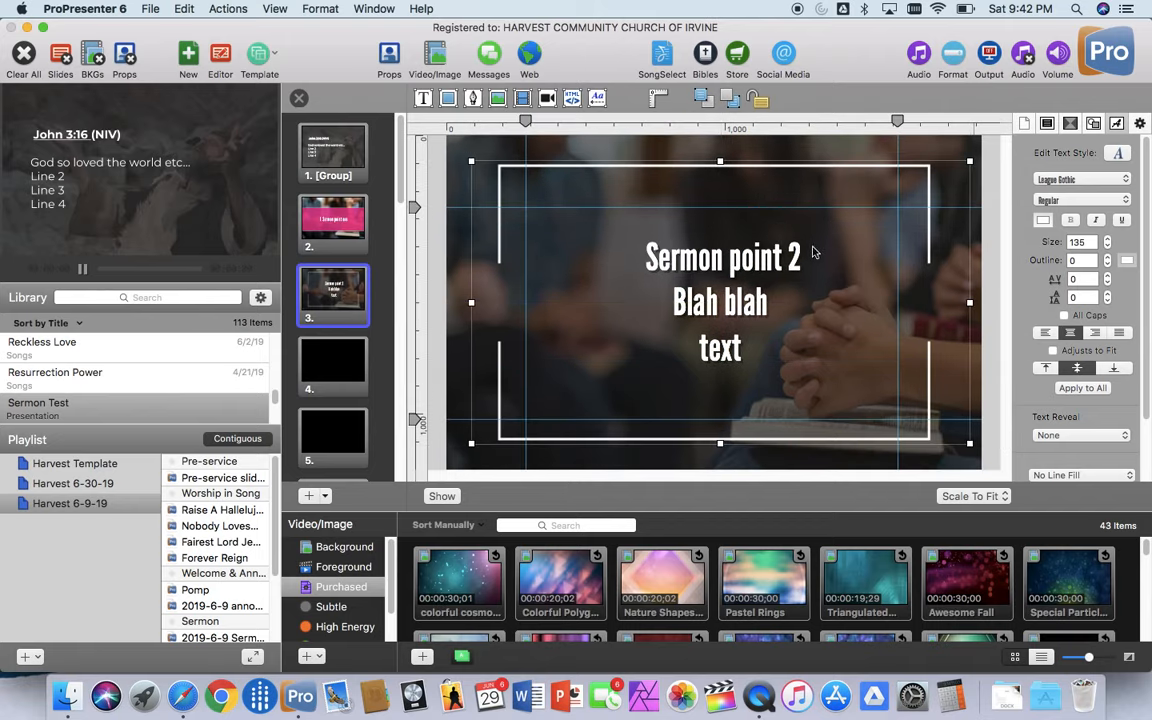
Step: Turn Adjusts to Fit back on for slide 3's text box
click(1053, 351)
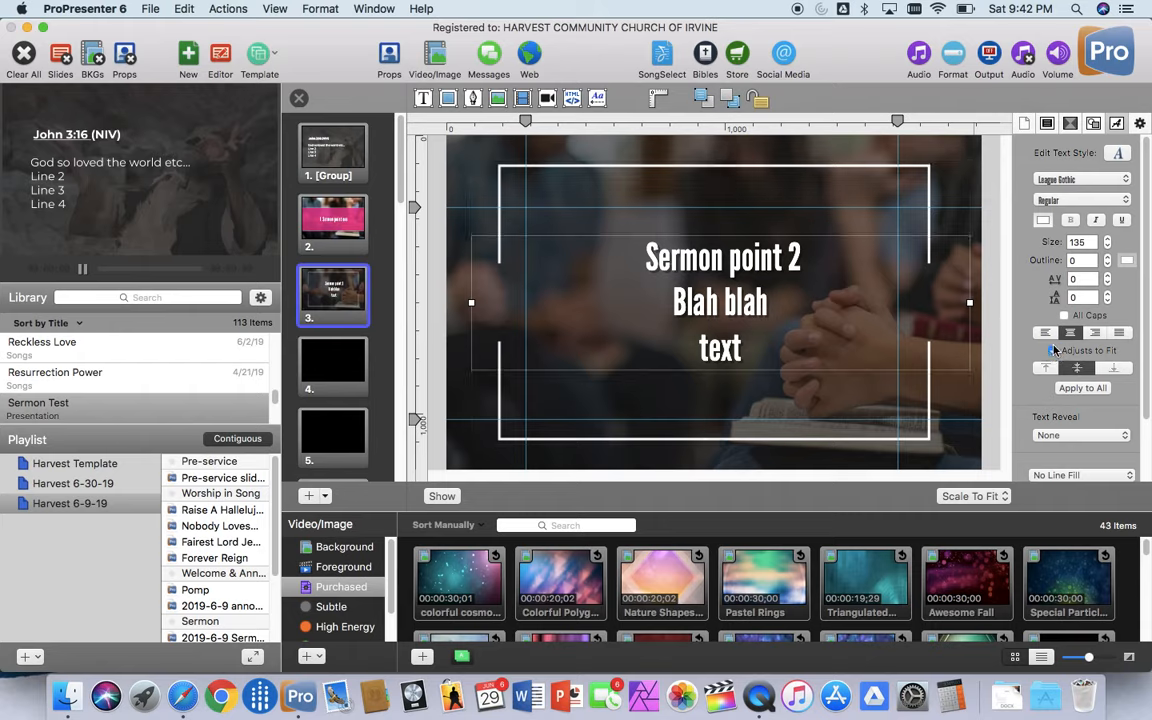
click(1054, 351)
click(1054, 351)
Step: Try the Bullet List text reveal on slide 3's text box and set it back to None
click(1129, 438)
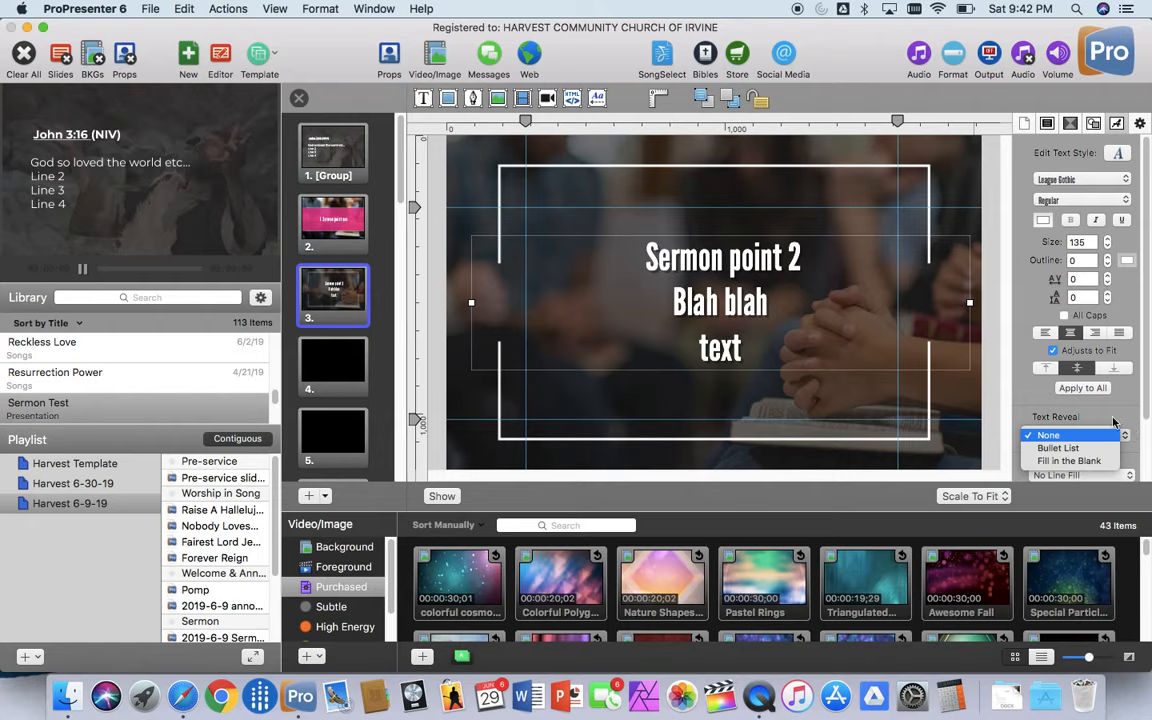
click(1091, 450)
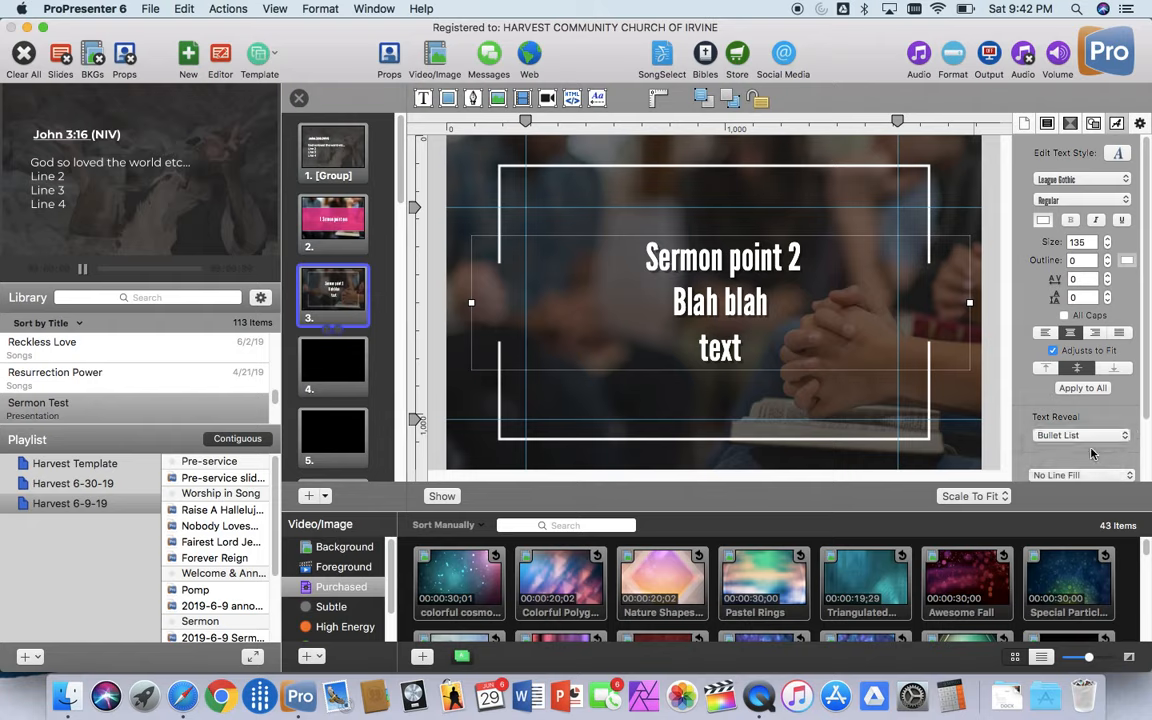
scroll(1122, 444, down, 2)
scroll(1122, 444, down, 2)
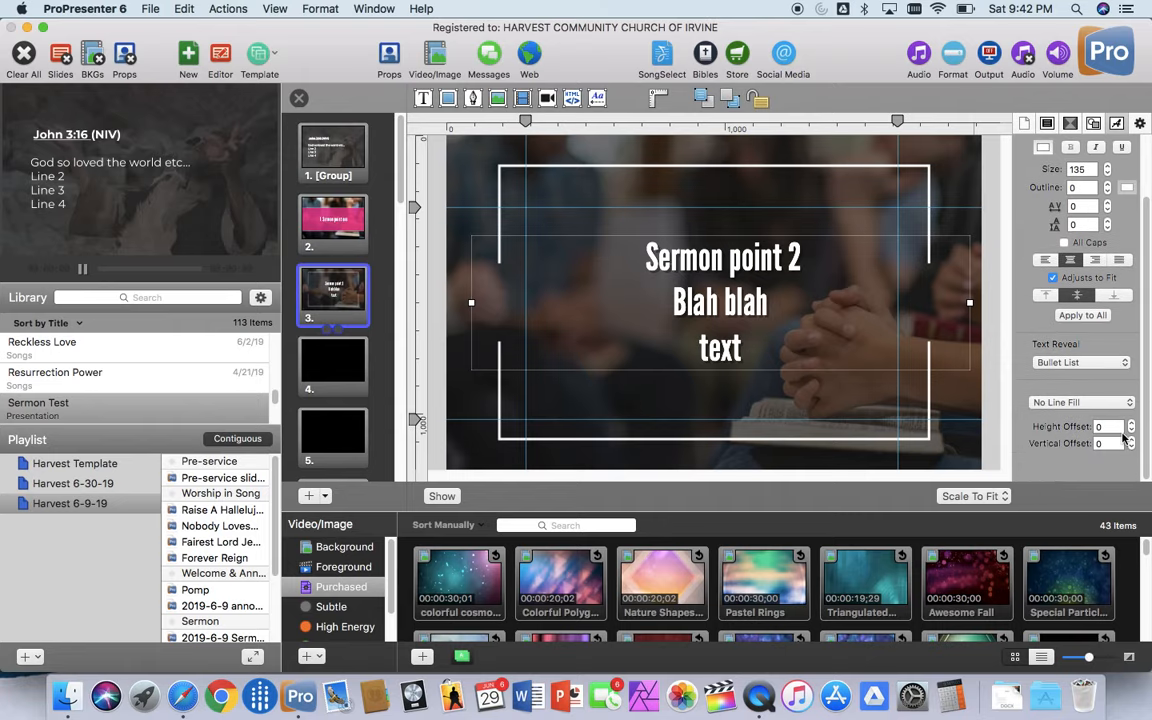
click(1123, 364)
click(1050, 343)
Step: Apply Template 12 from the Sermon Template group to slide 4
click(339, 369)
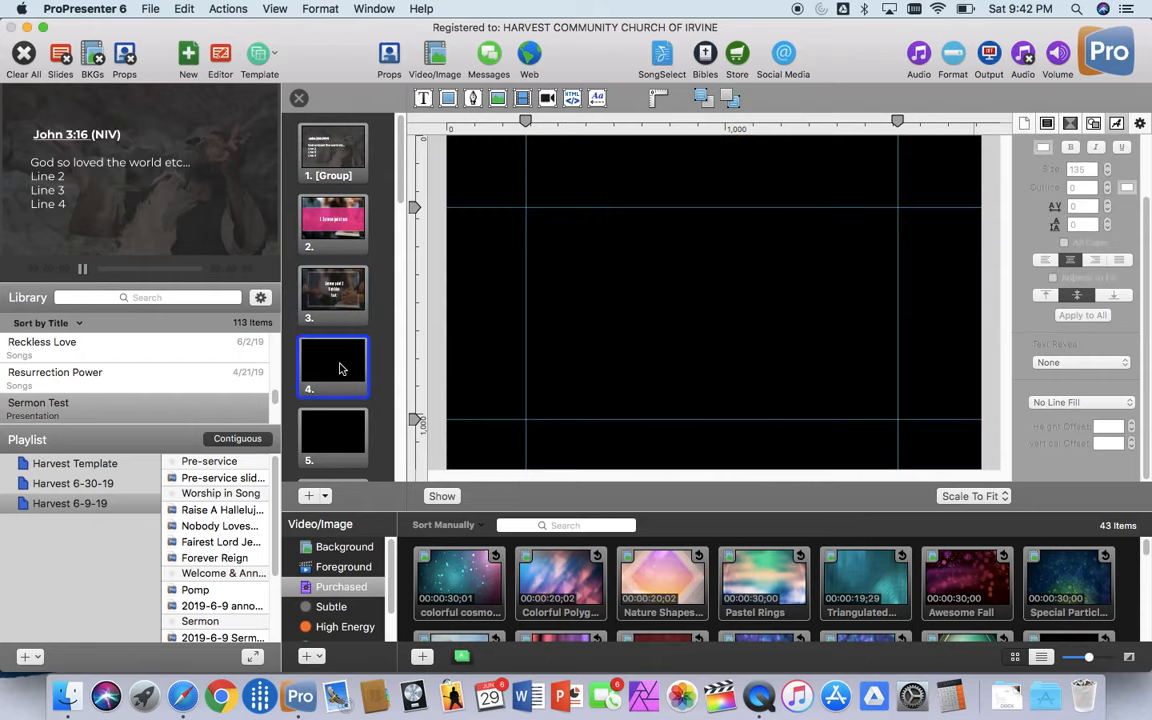
right_click(339, 369)
mouse_move(395, 410)
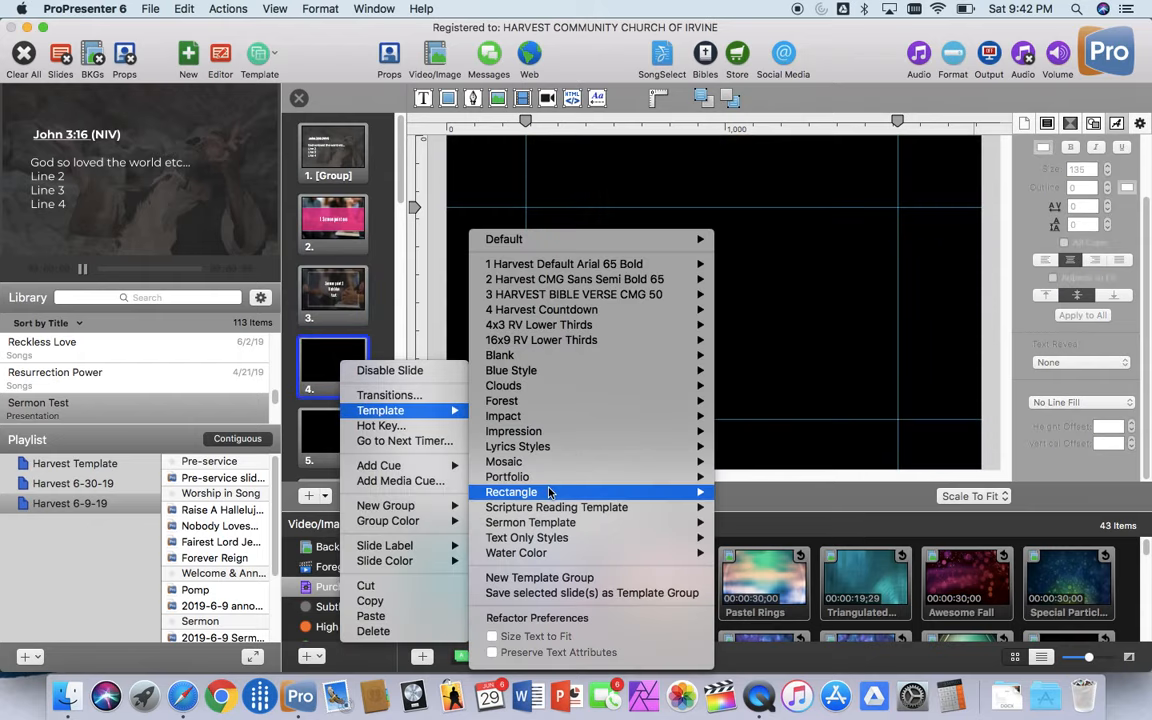
mouse_move(560, 522)
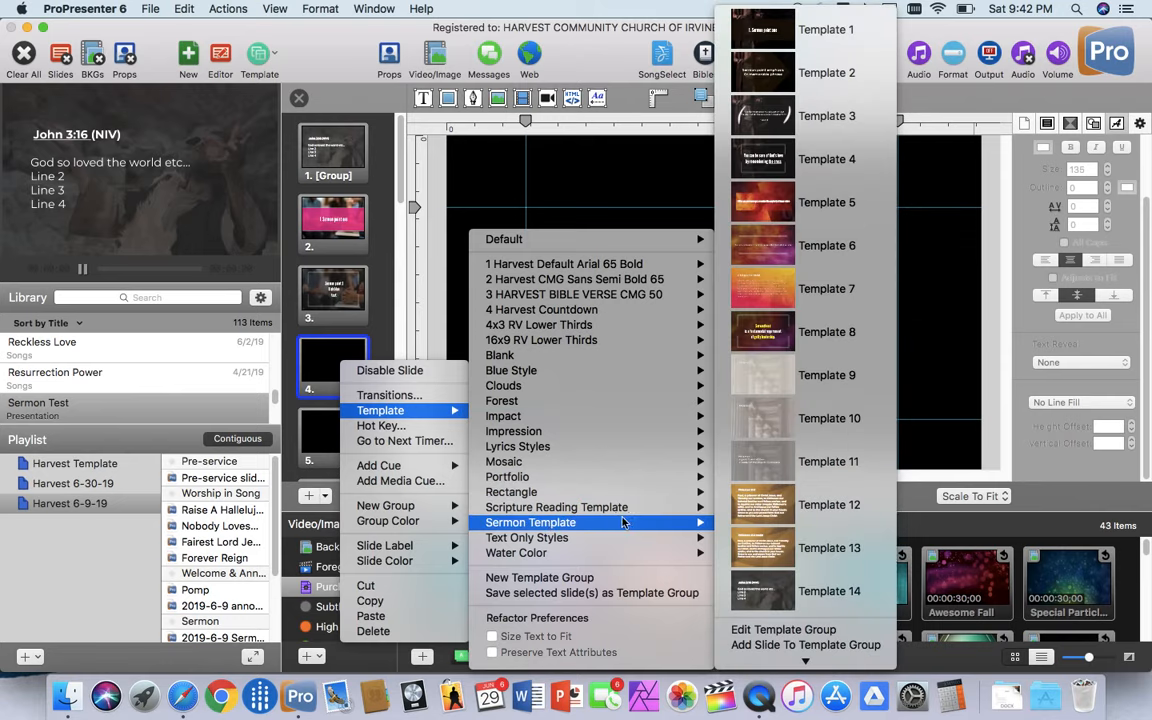
click(781, 516)
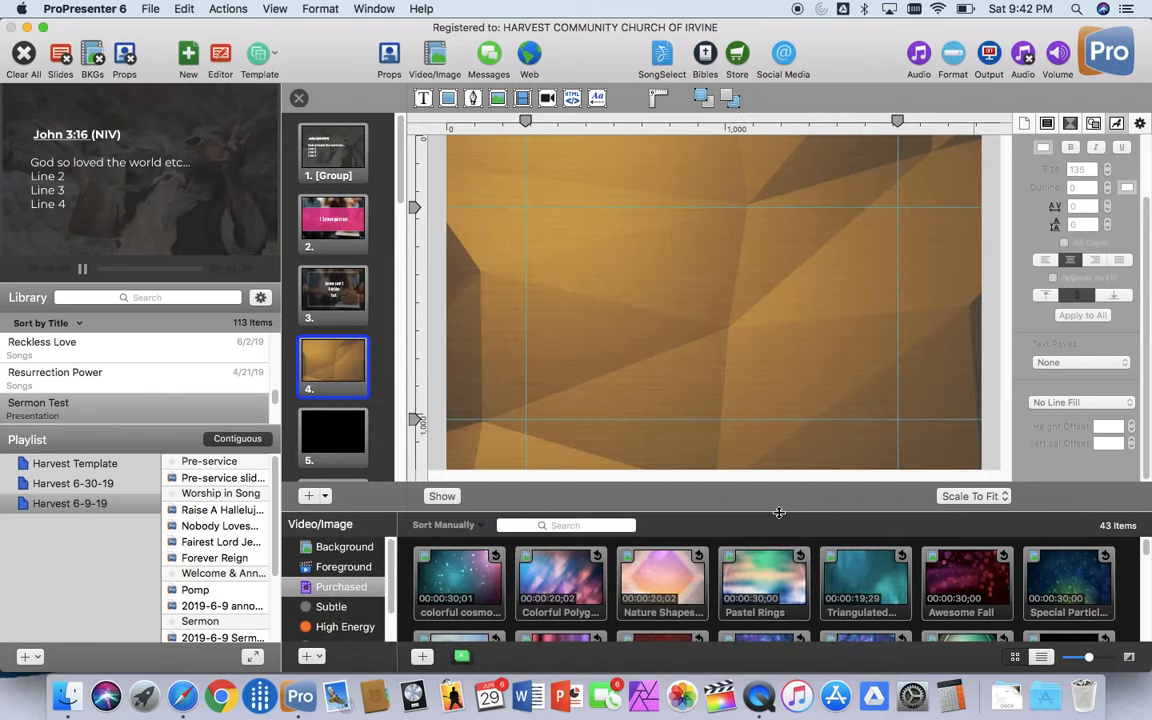
Step: Open slide 4's text box for editing, switch to Safari and load the BibleGateway website
double_click(620, 260)
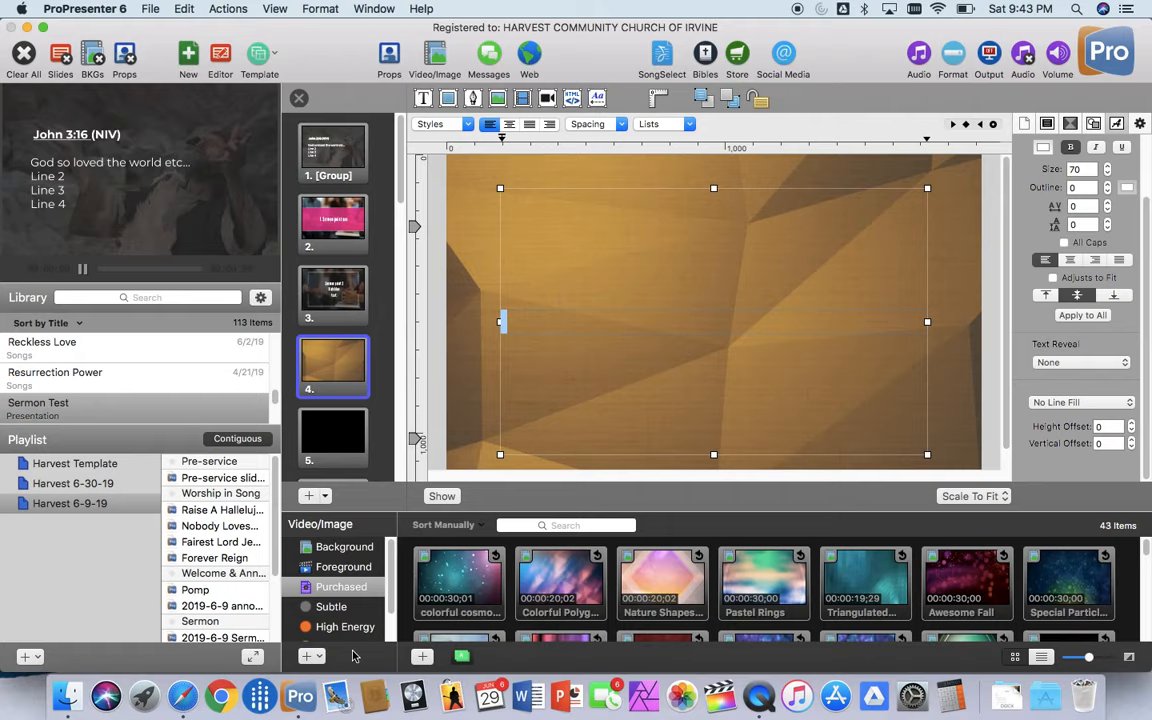
click(182, 697)
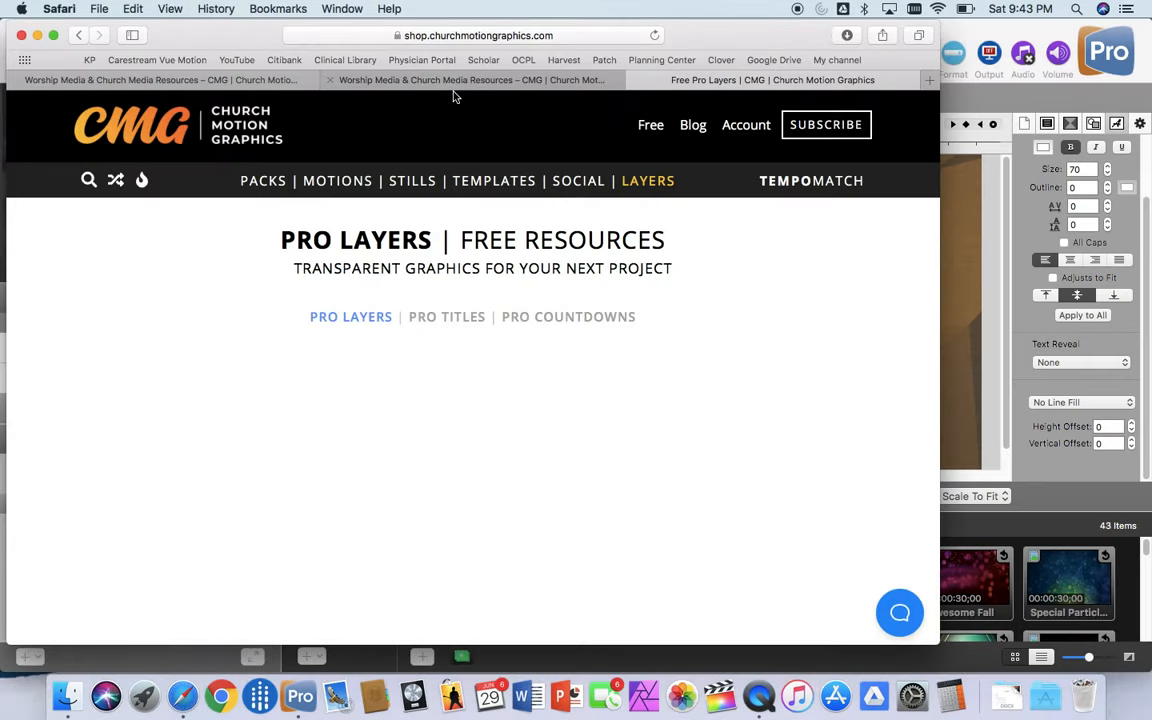
click(458, 36)
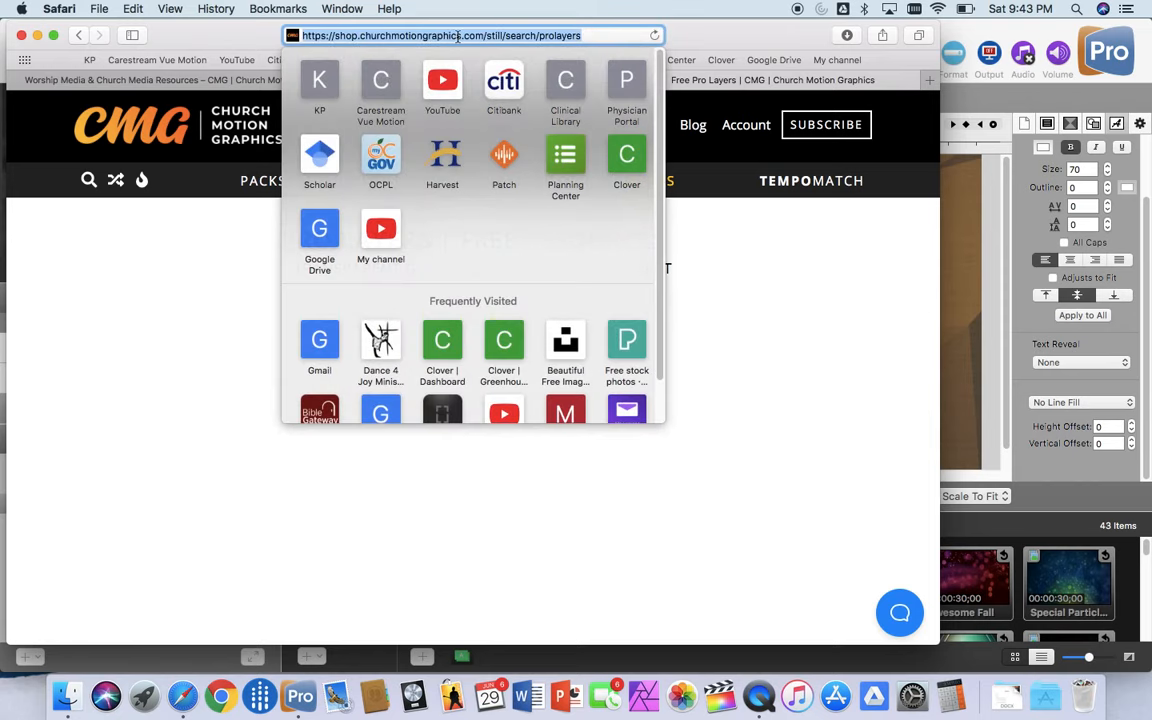
text(bible)
key(Return)
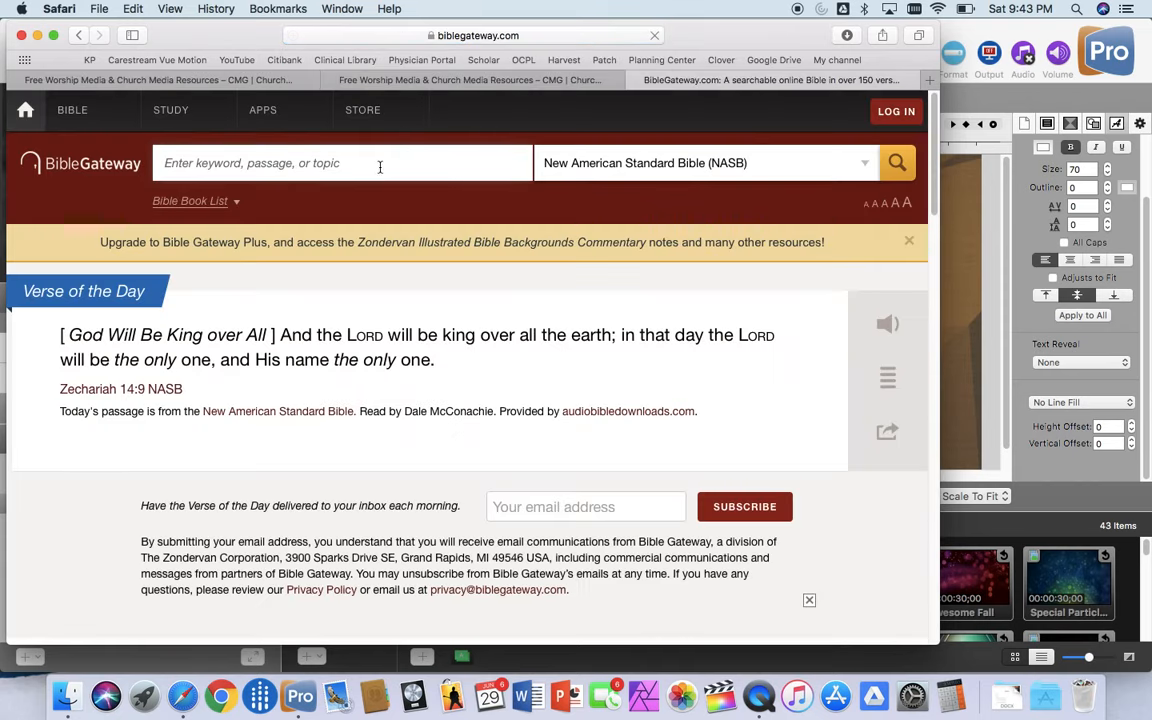
Step: Look up John 3 on BibleGateway and bring the opening paragraphs of the passage into view
text(jo)
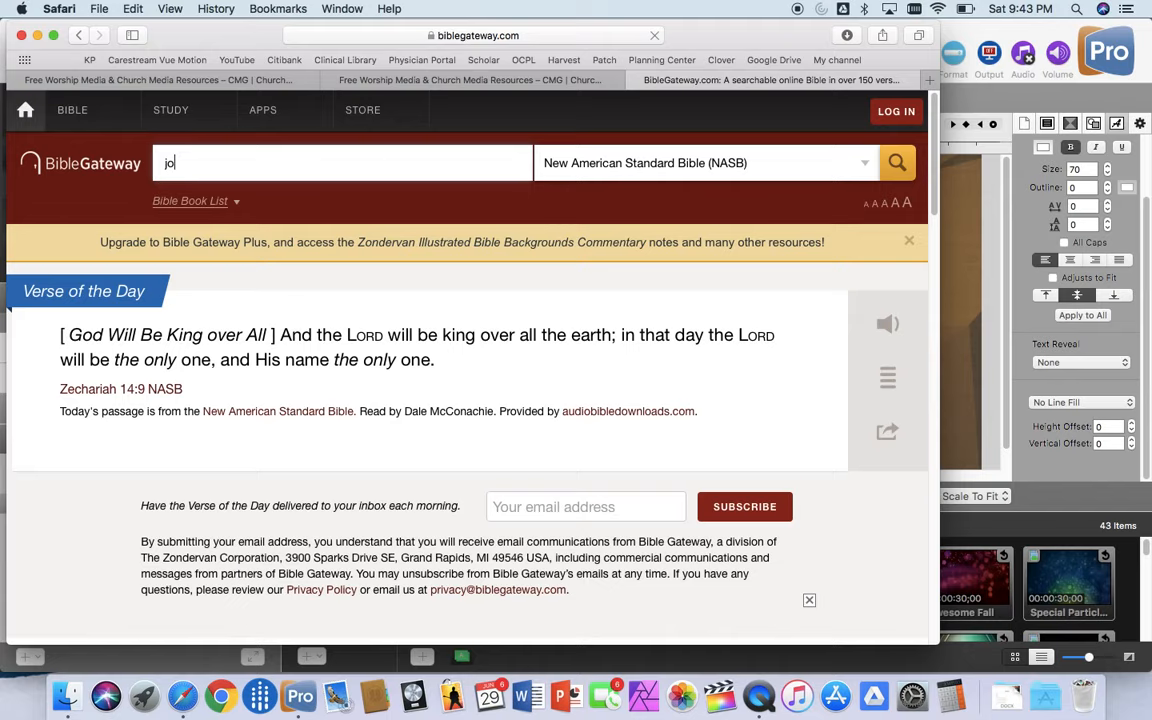
text(hn 3)
key(Return)
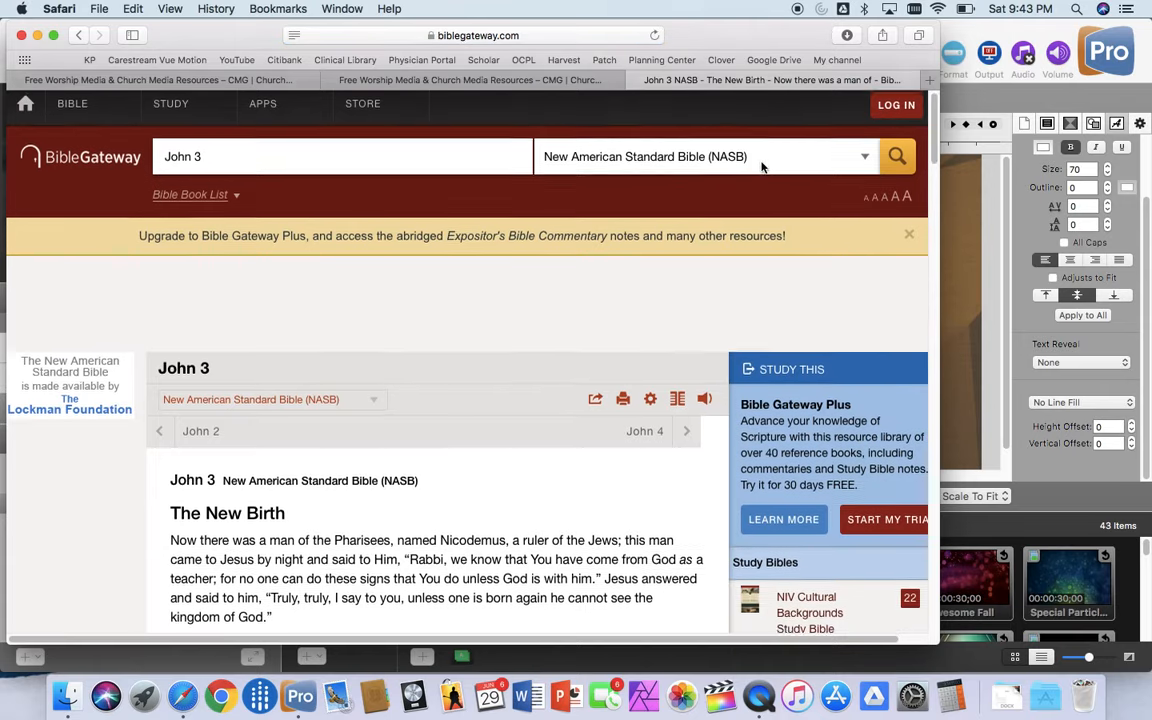
scroll(685, 146, down, 1)
scroll(522, 372, down, 2)
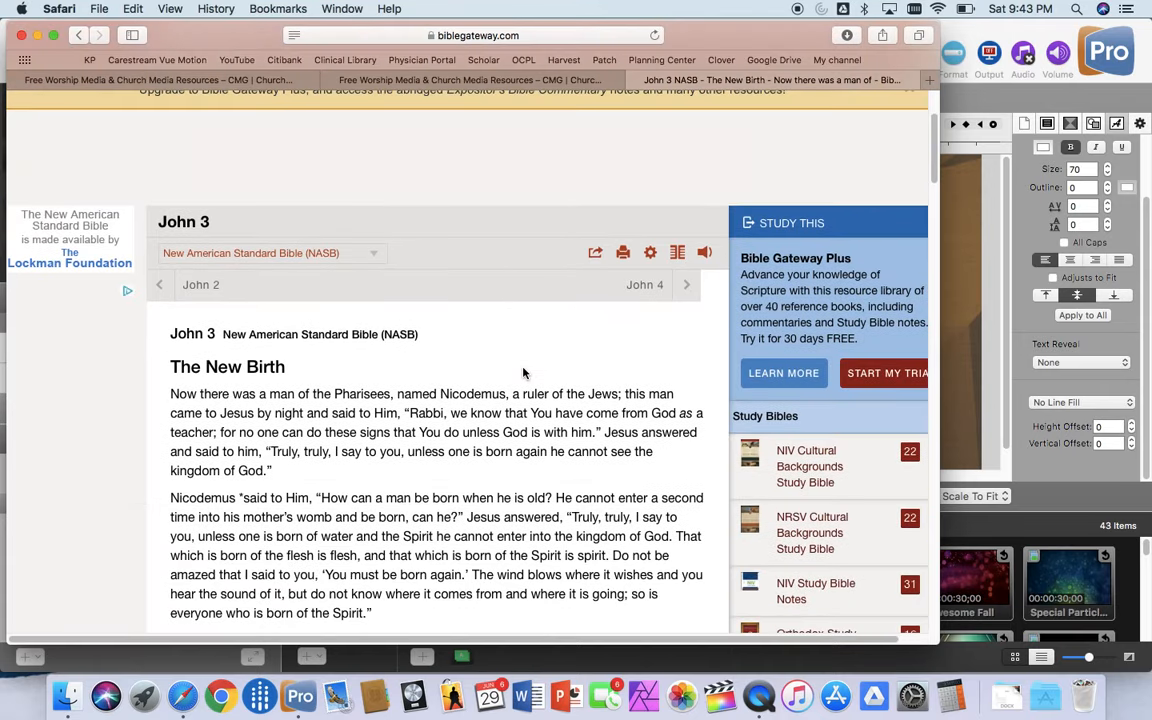
scroll(458, 376, down, 1)
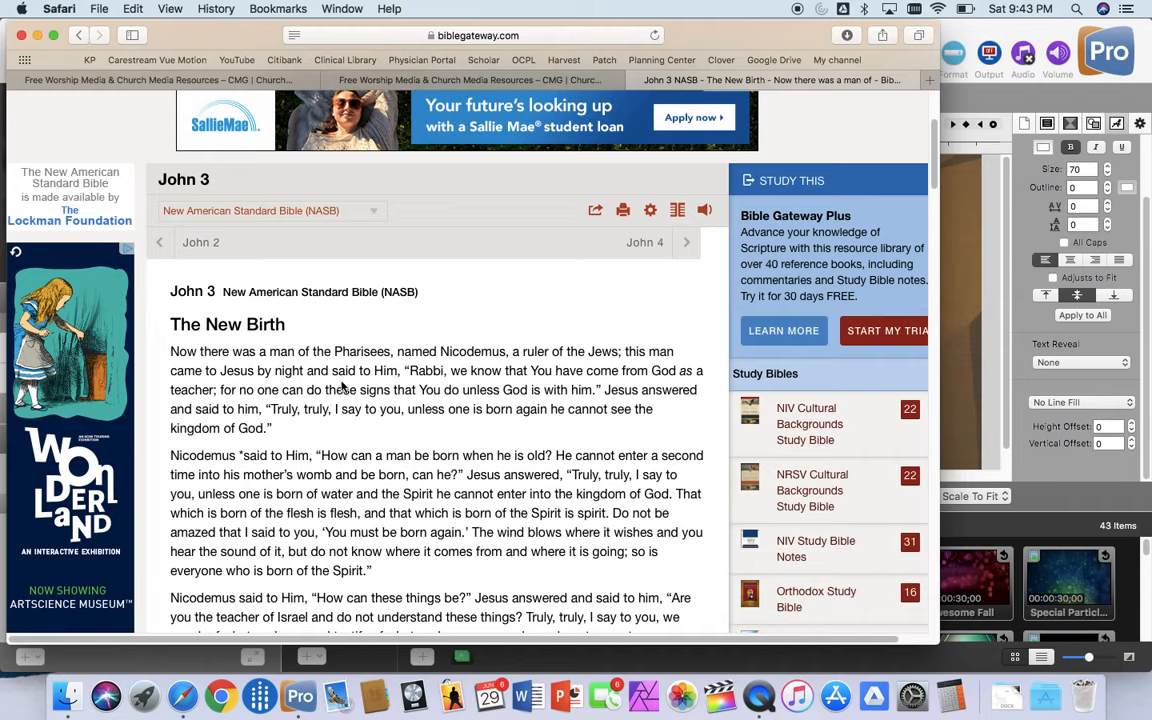
Step: Try showing footnotes and verse numbers in the John 3 passage and turn both options off again
click(652, 213)
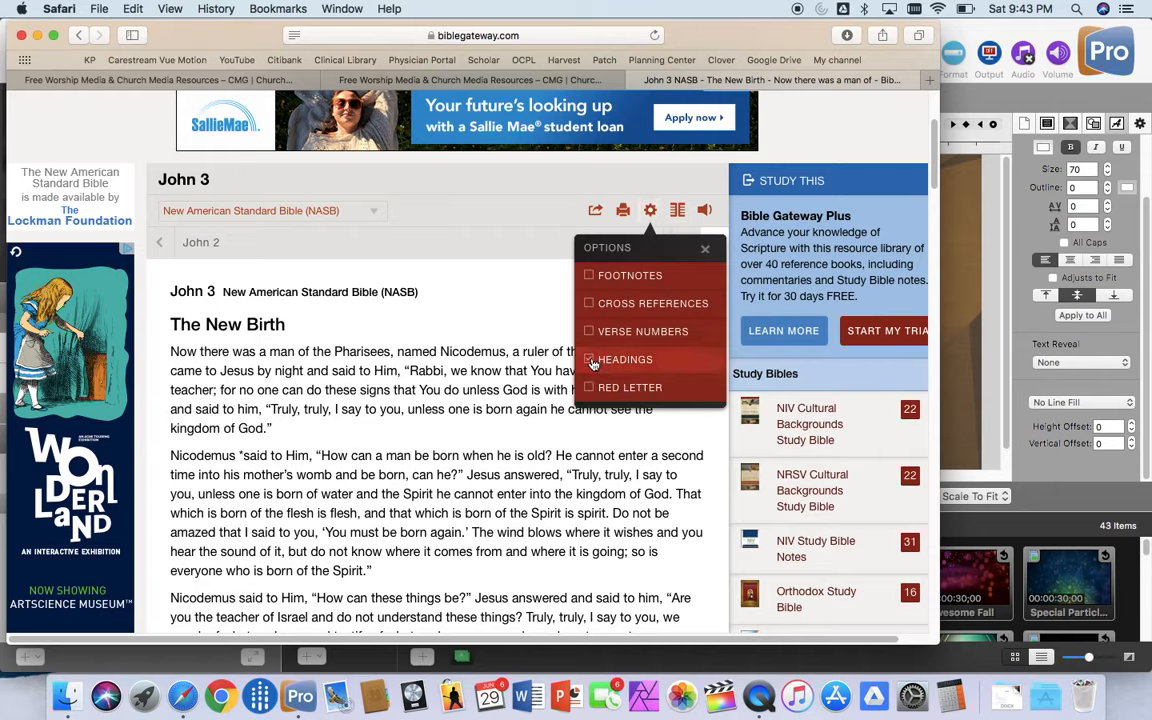
click(590, 279)
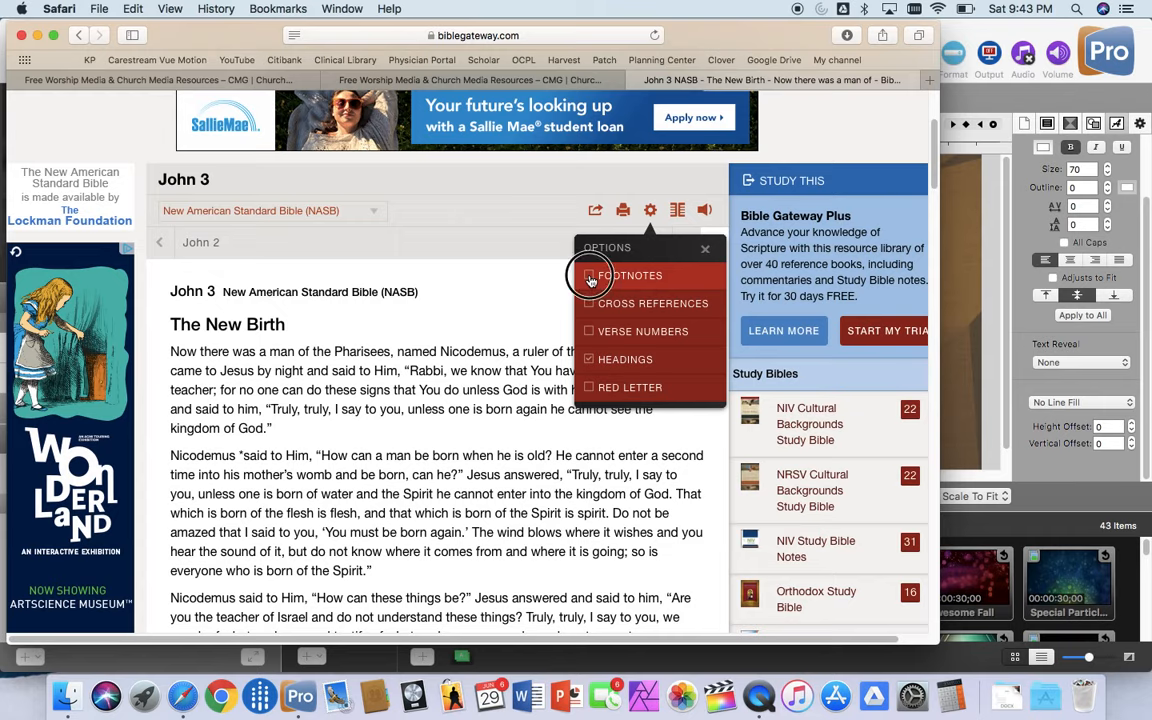
click(594, 334)
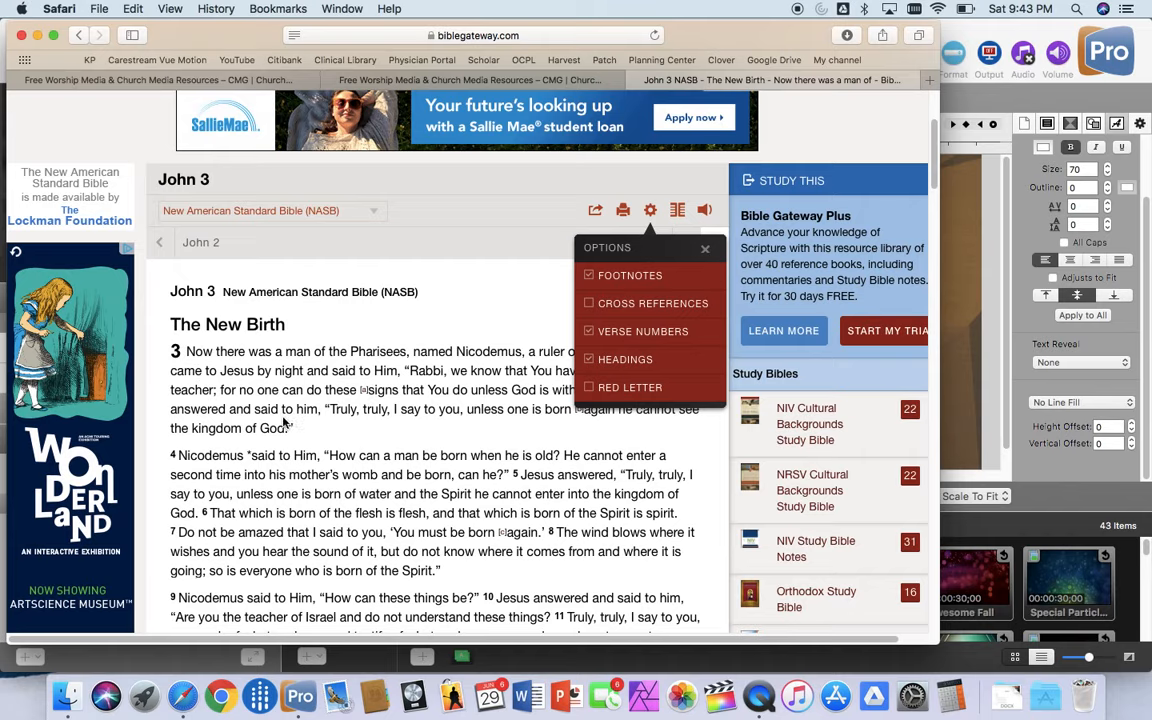
click(589, 332)
click(593, 277)
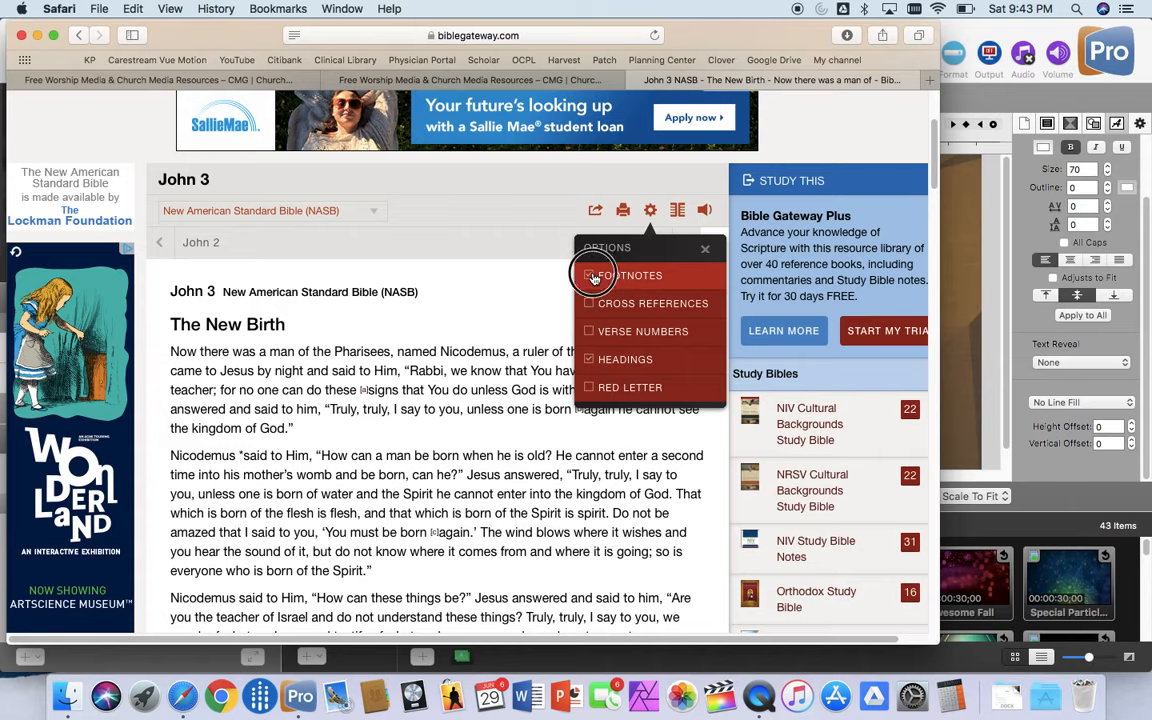
click(528, 316)
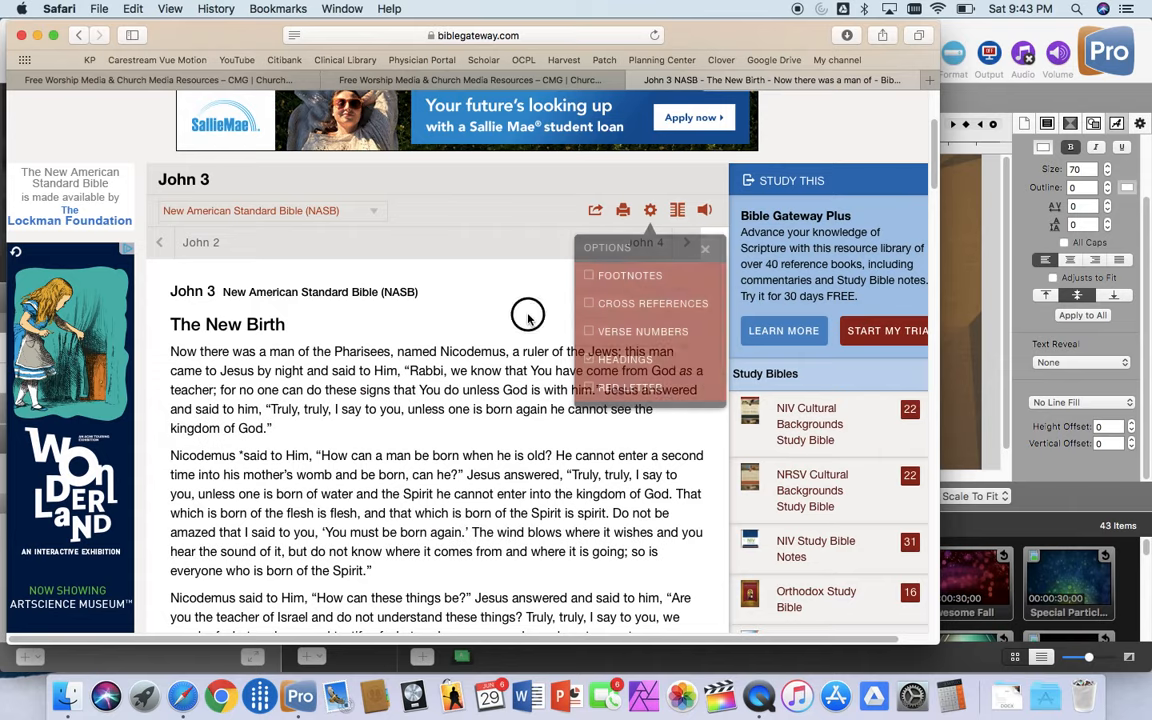
Step: Copy the first paragraph of John 3, through "kingdom of God," and switch back to ProPresenter
drag(277, 429, 171, 350)
key(super+c)
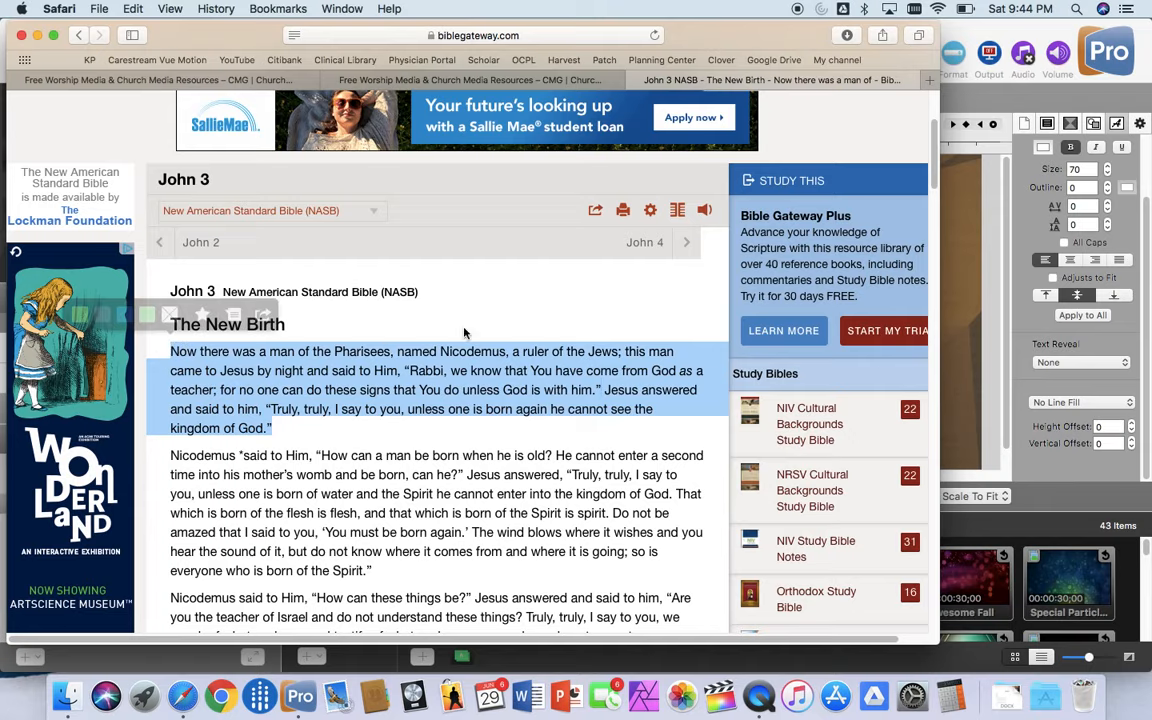
click(964, 406)
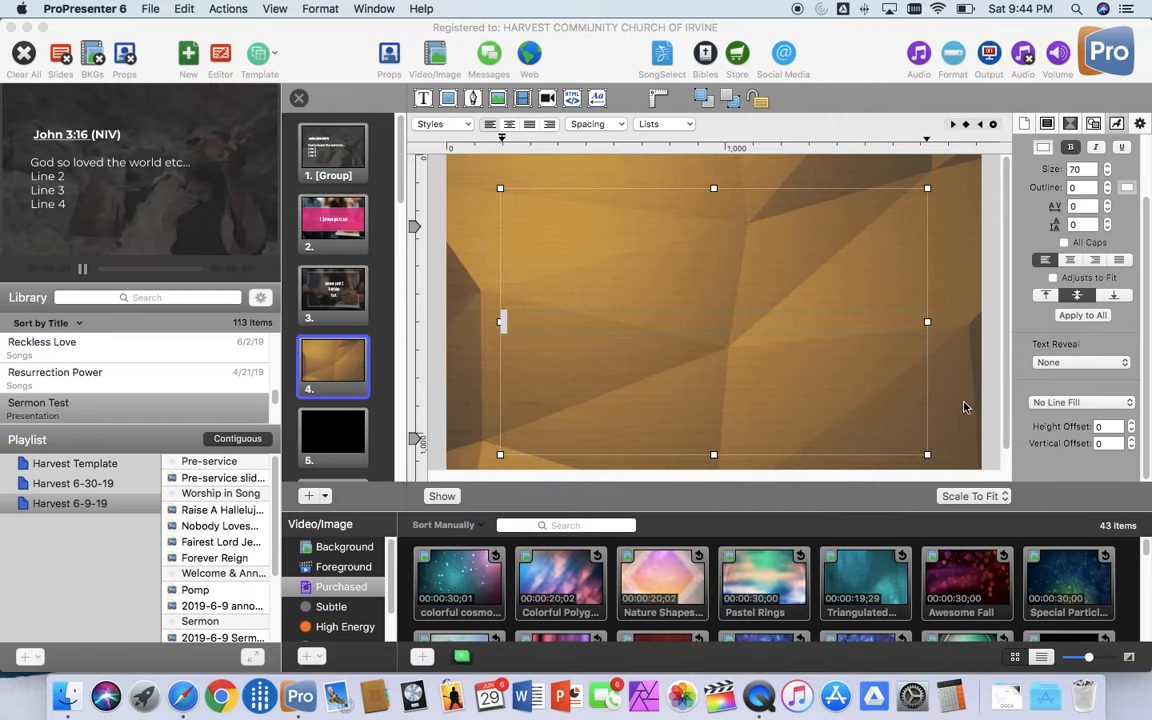
Step: Try a plain paste of the copied passage into slide 4's text box and undo it
right_click(503, 321)
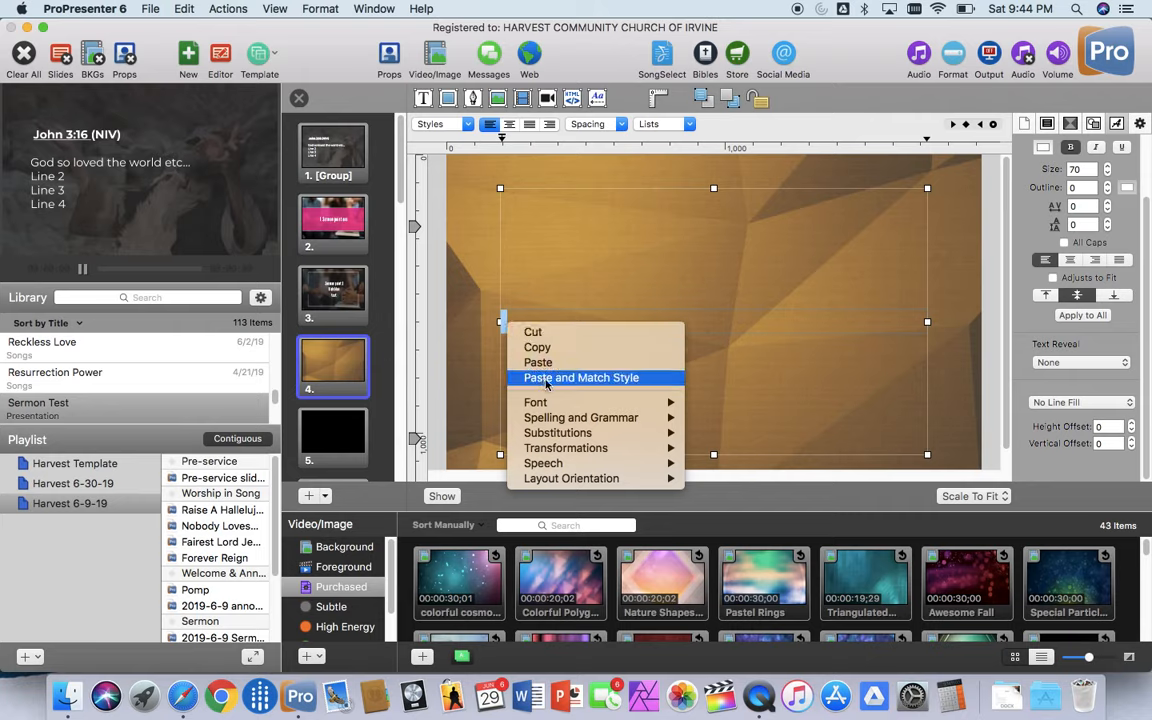
click(540, 362)
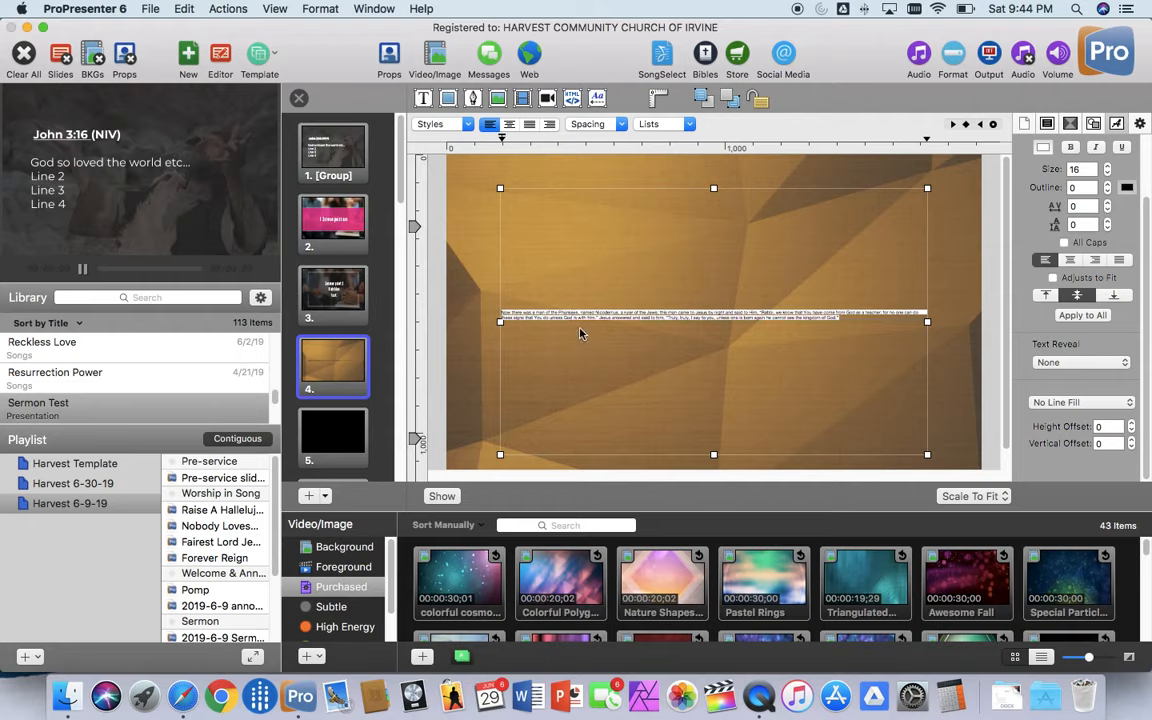
key(super+z)
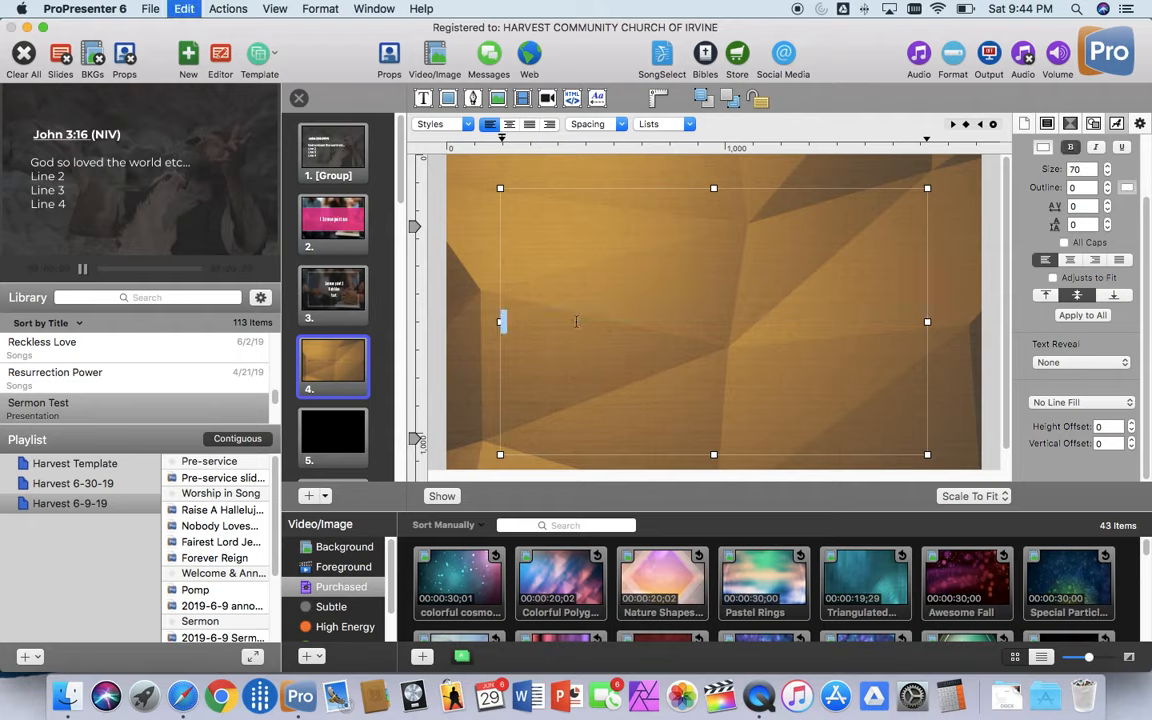
Step: Paste the copied passage into slide 4's text box so that it matches the template's text style
right_click(503, 322)
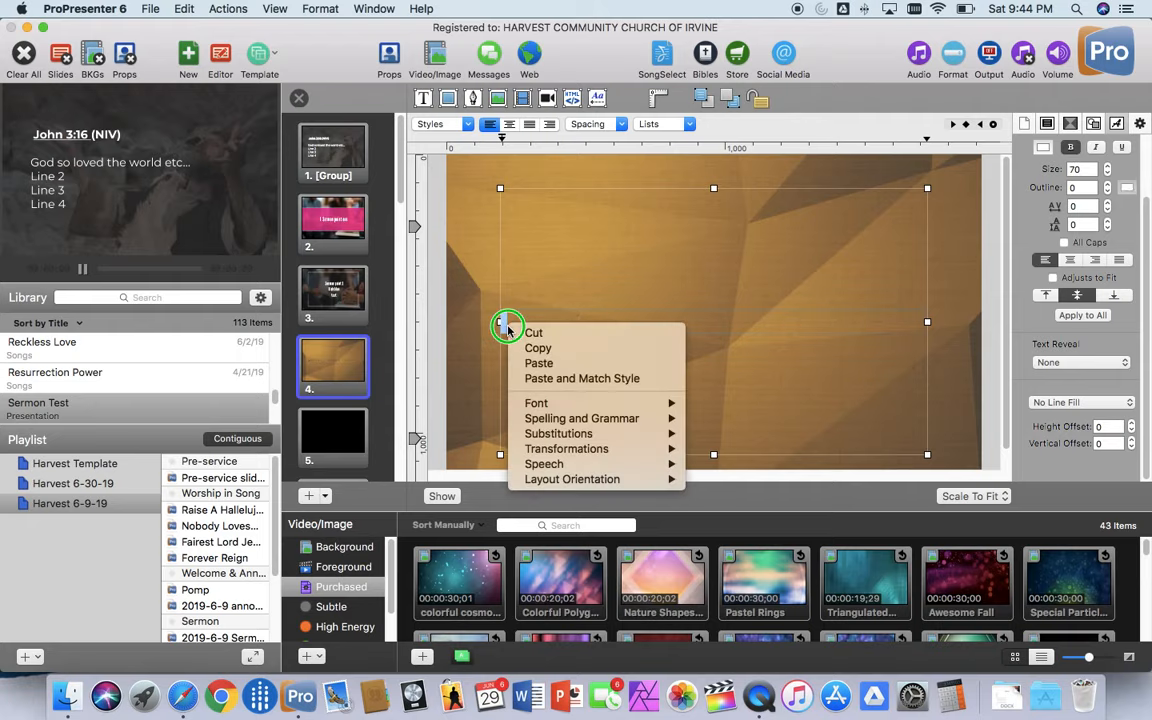
click(560, 379)
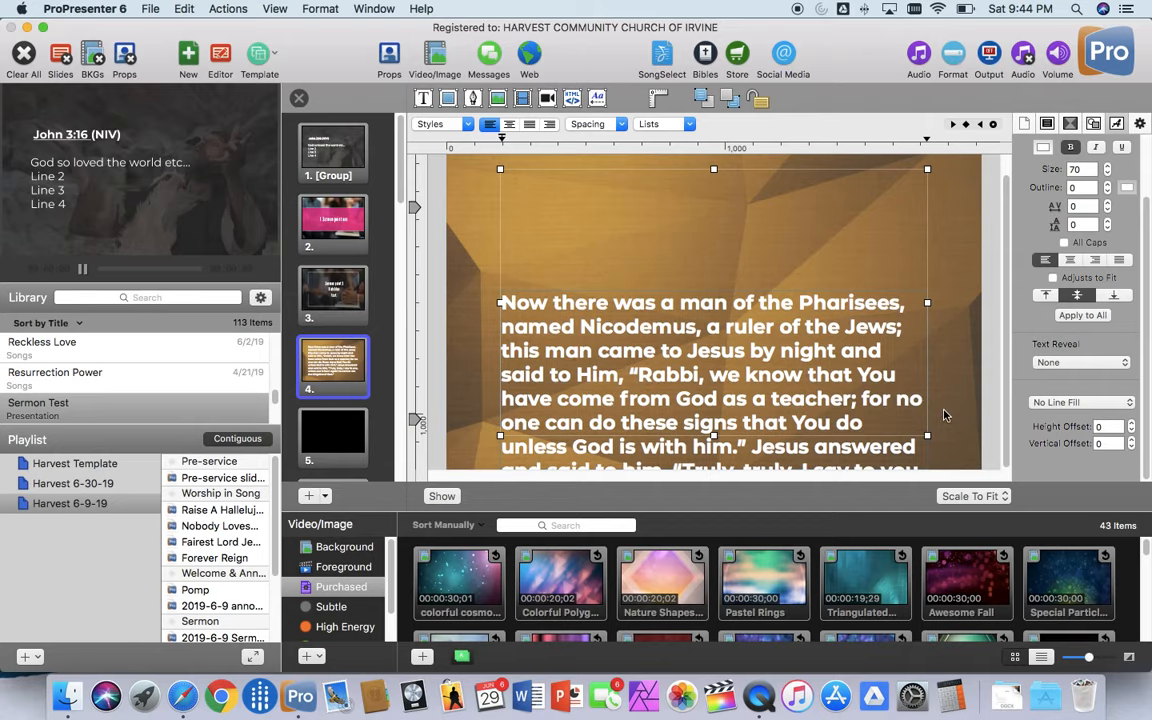
click(967, 426)
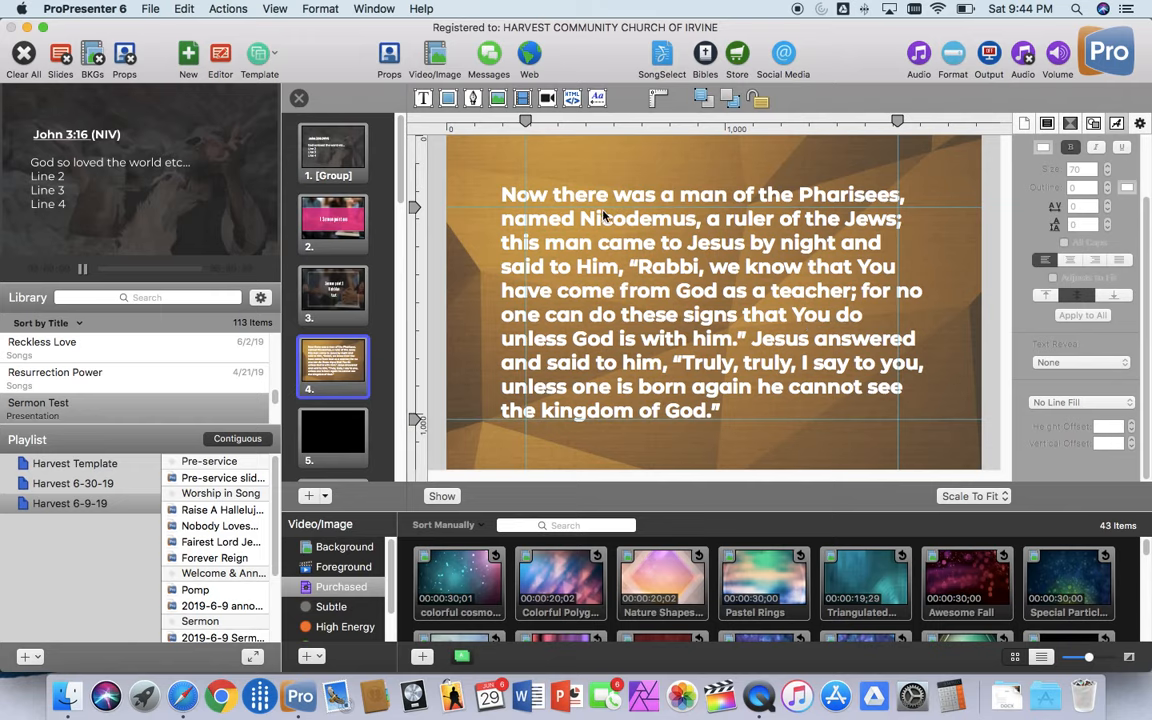
Step: Reduce the font size of slide 4's entire verse text to 58
double_click(738, 409)
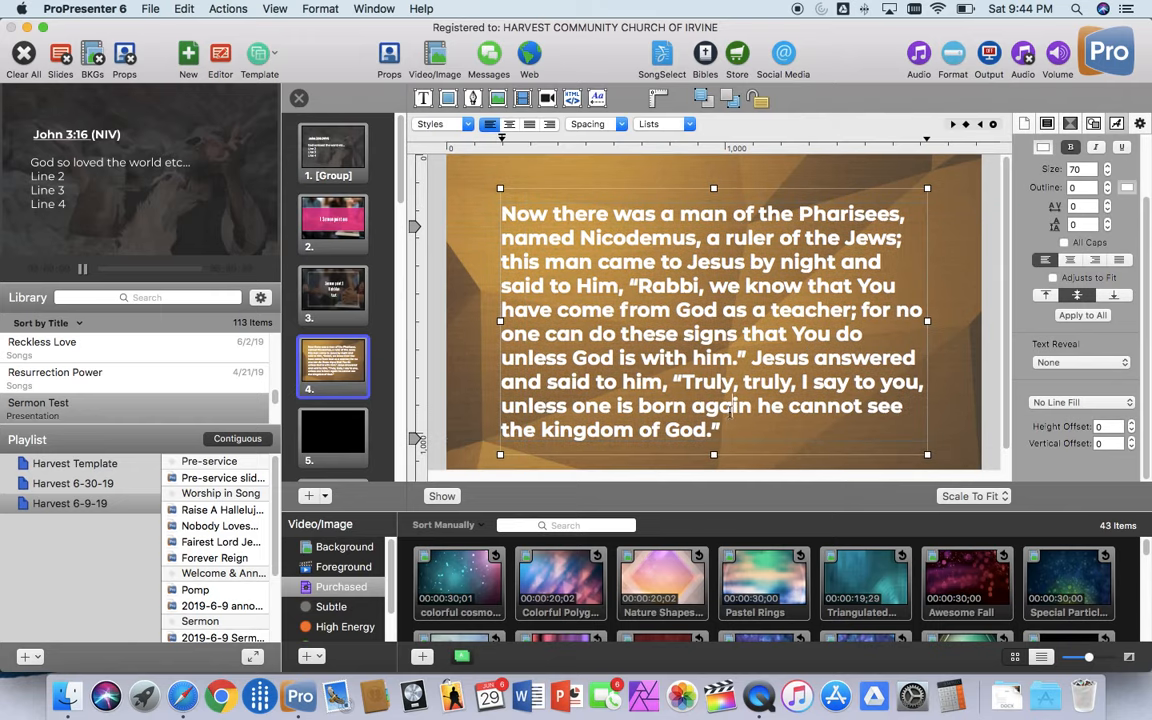
drag(734, 431, 509, 216)
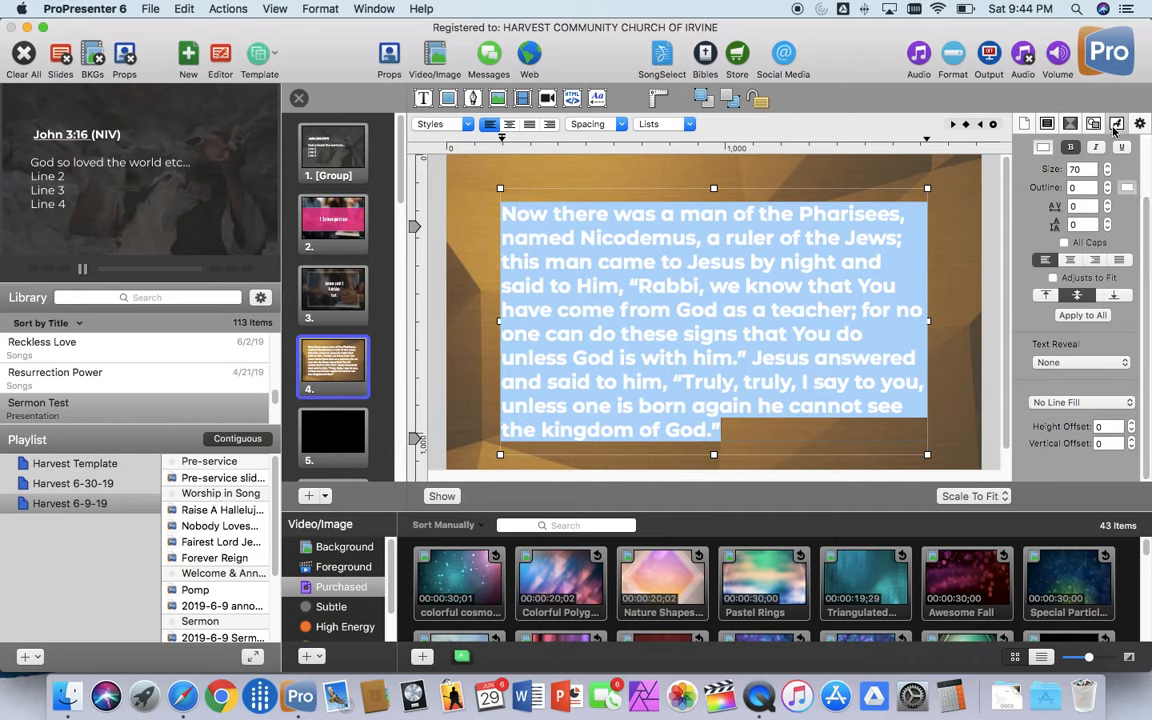
click(1108, 175)
click(1108, 175)
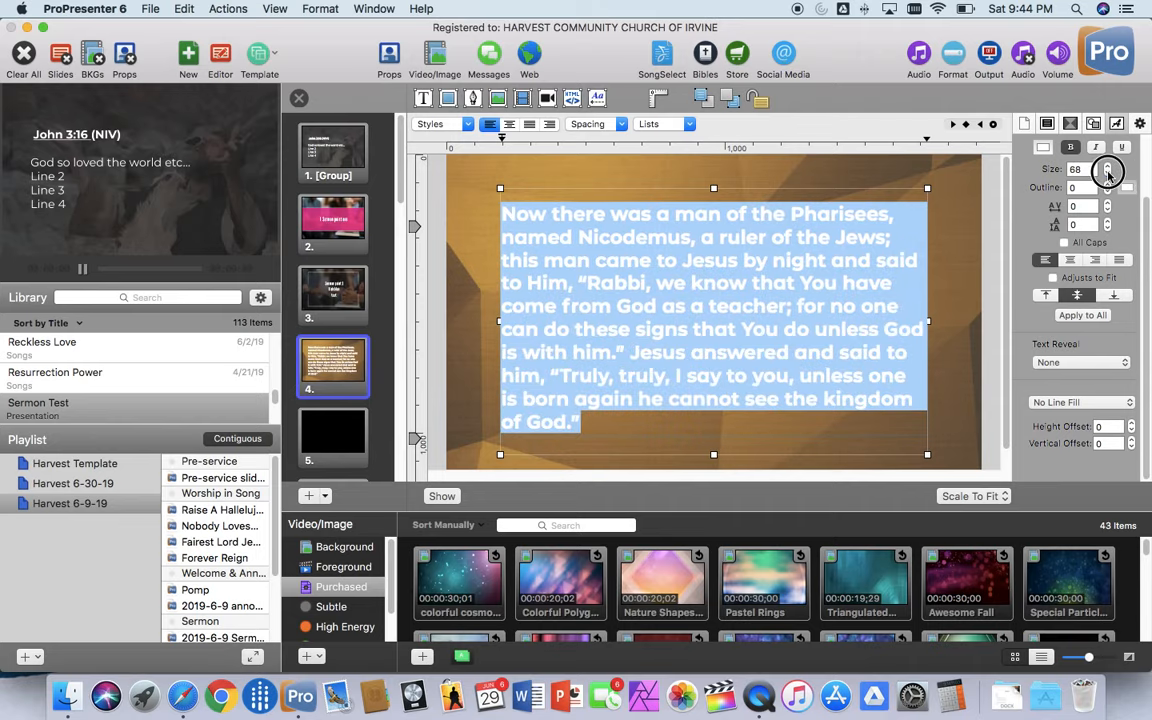
click(1108, 175)
click(1108, 175)
click(1108, 175)
click(1108, 175)
click(1108, 175)
click(1108, 175)
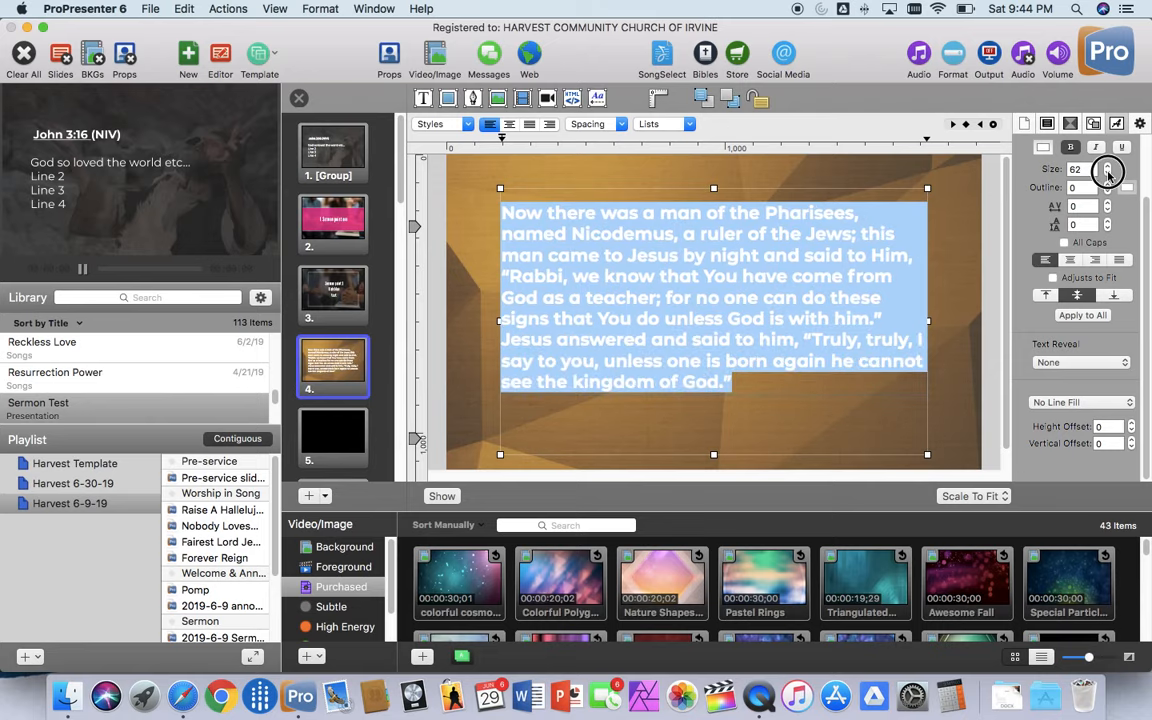
click(1108, 175)
click(1108, 175)
click(1108, 175)
click(1108, 175)
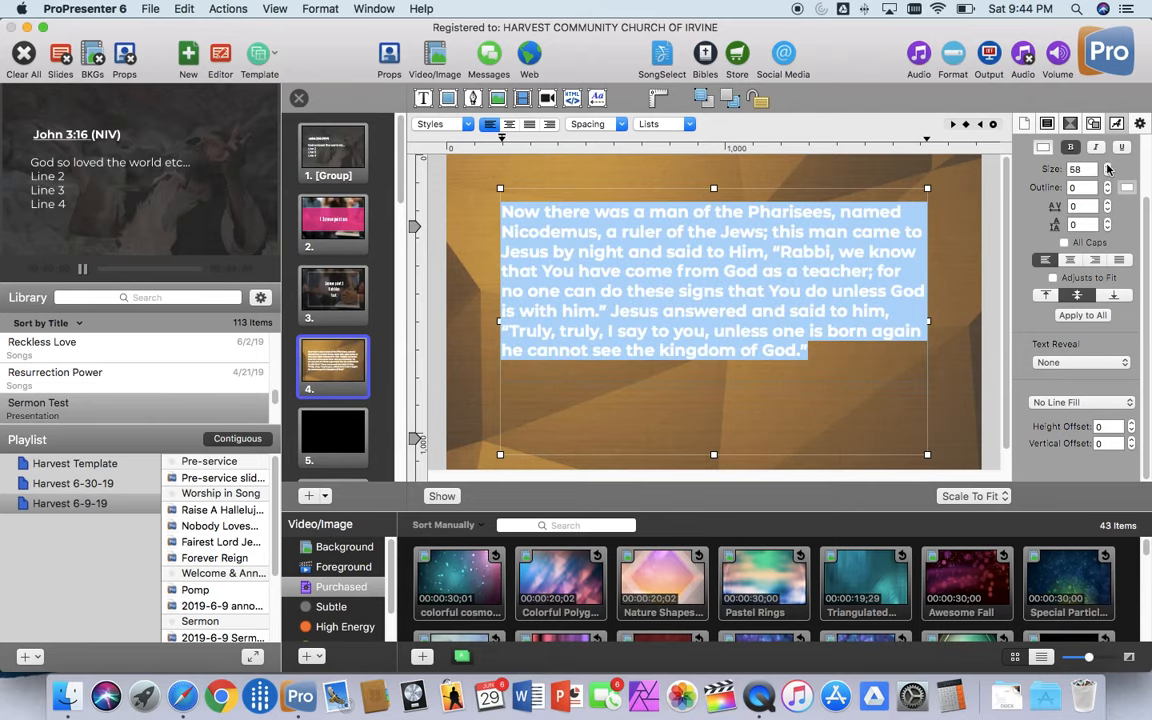